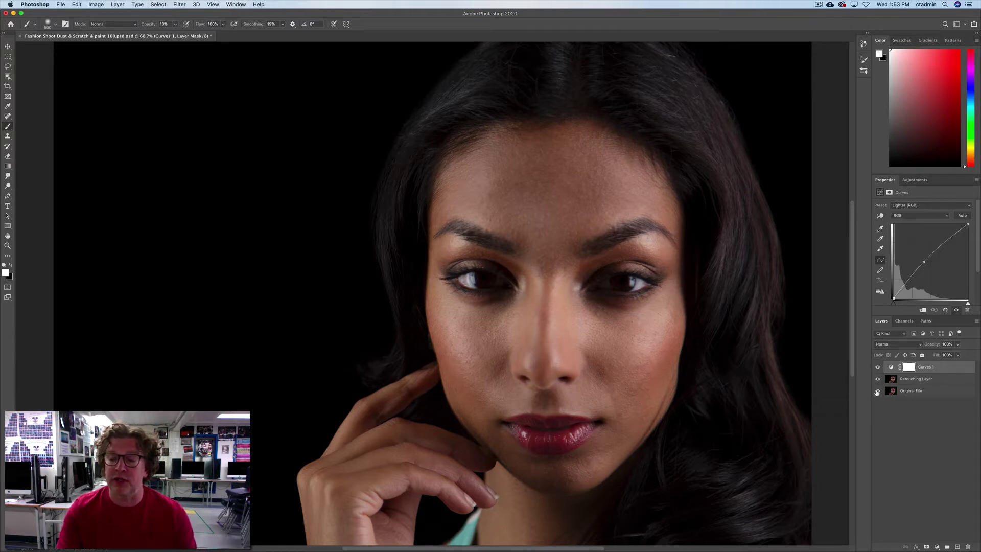
Toggle the retouching layer off and on to compare with the original skin, with Curves 1 back on
{"action": "left_click", "coordinate": [877, 391], "text": "alt"}
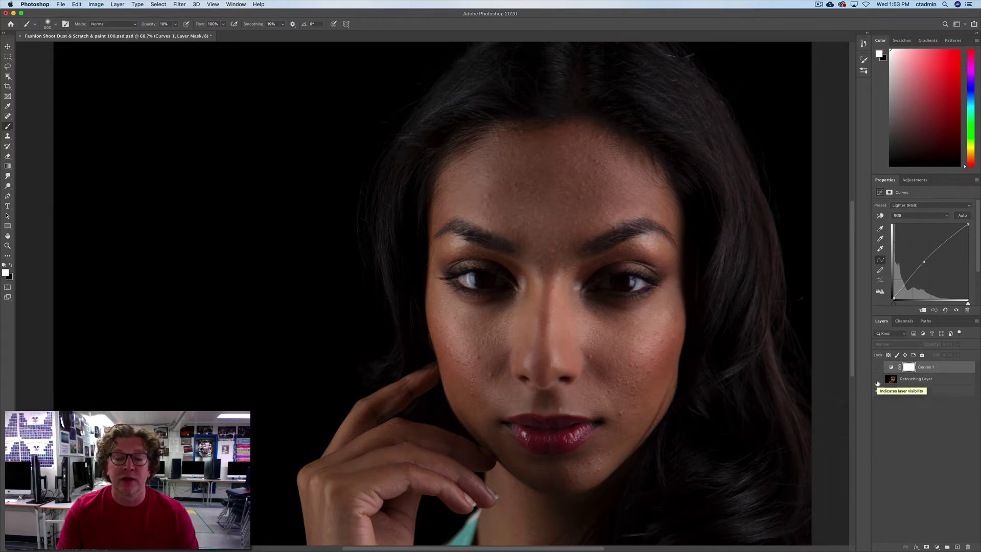
{"action": "left_click", "coordinate": [876, 379]}
{"action": "left_click", "coordinate": [877, 380]}
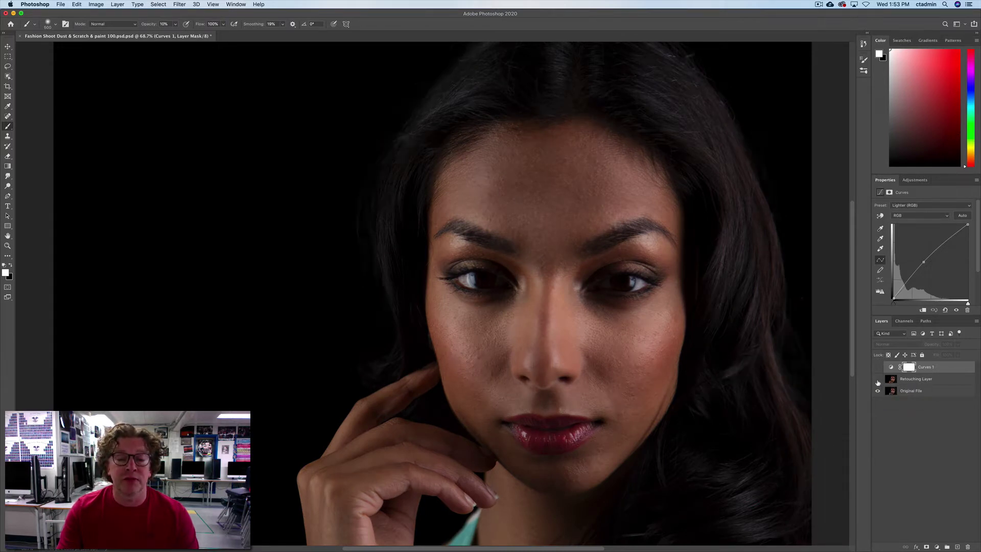
{"action": "left_click", "coordinate": [877, 380]}
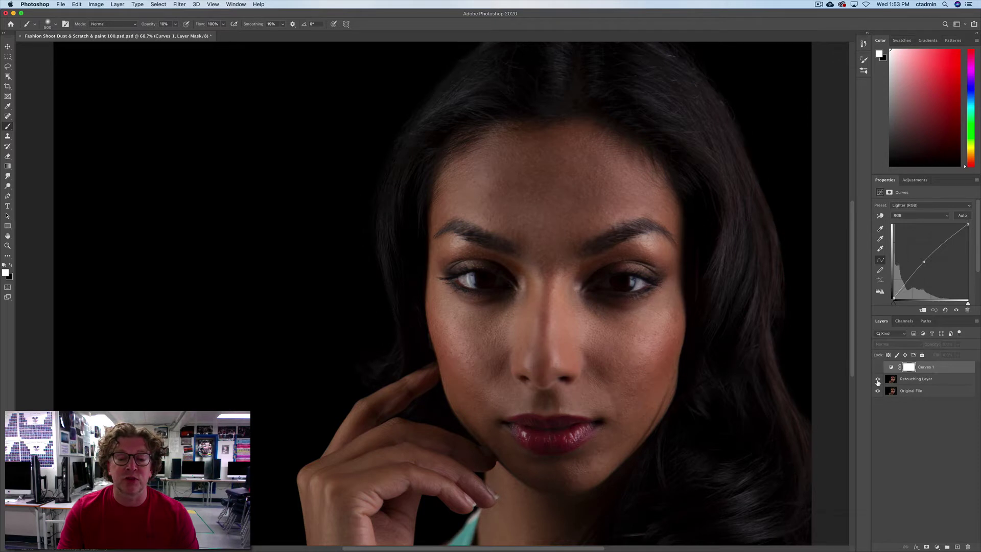
{"action": "left_click", "coordinate": [876, 381]}
{"action": "left_click", "coordinate": [877, 382]}
{"action": "left_click", "coordinate": [877, 367]}
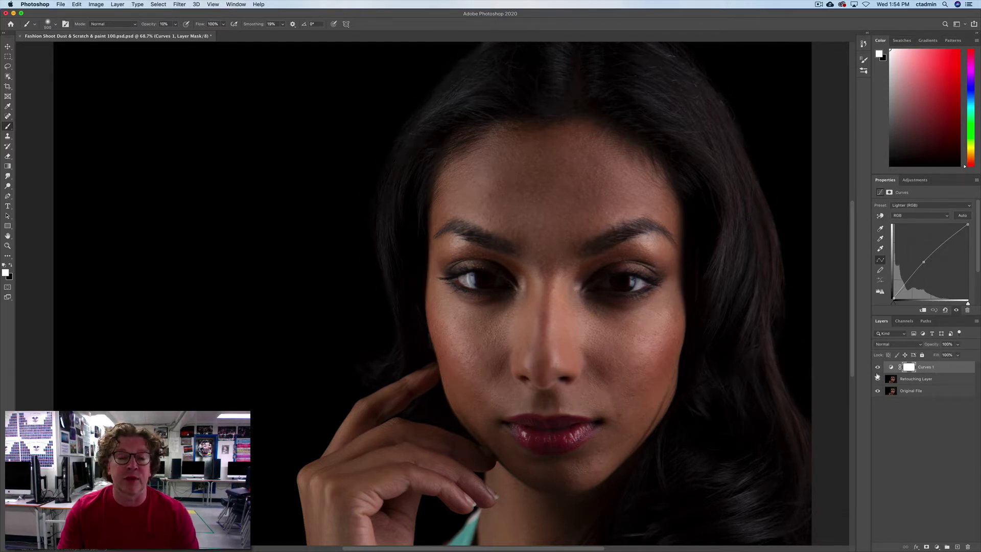
Zoom in on the forehead and eyebrows and pan around to inspect the skin
{"action": "key", "text": "z"}
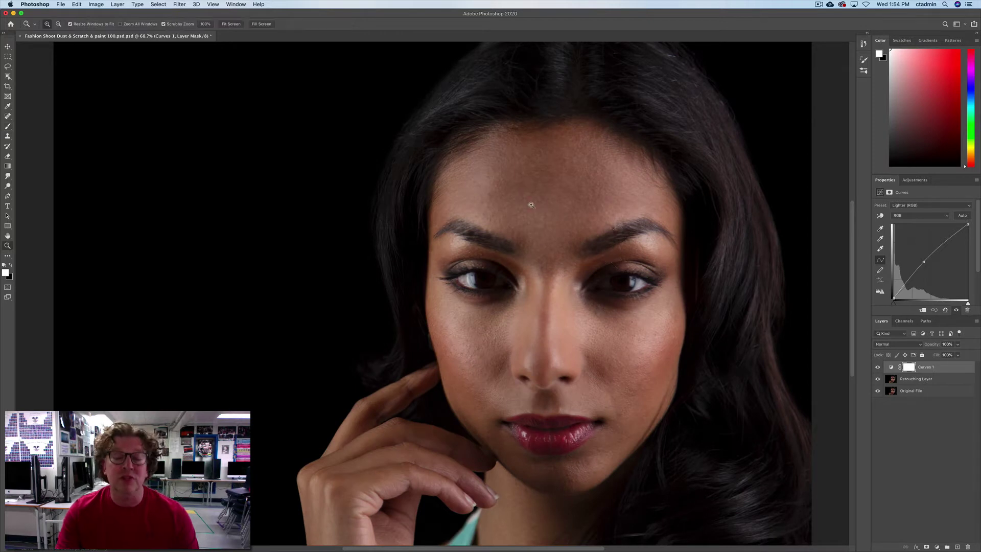
{"action": "left_click_drag", "start_coordinate": [536, 198], "coordinate": [558, 201]}
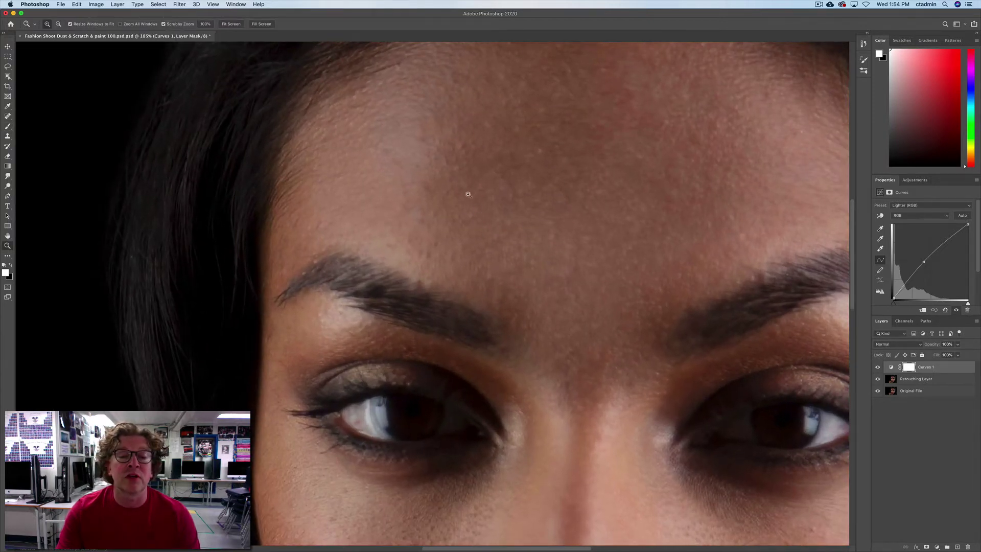
{"action": "left_click_drag", "start_coordinate": [679, 153], "coordinate": [537, 208]}
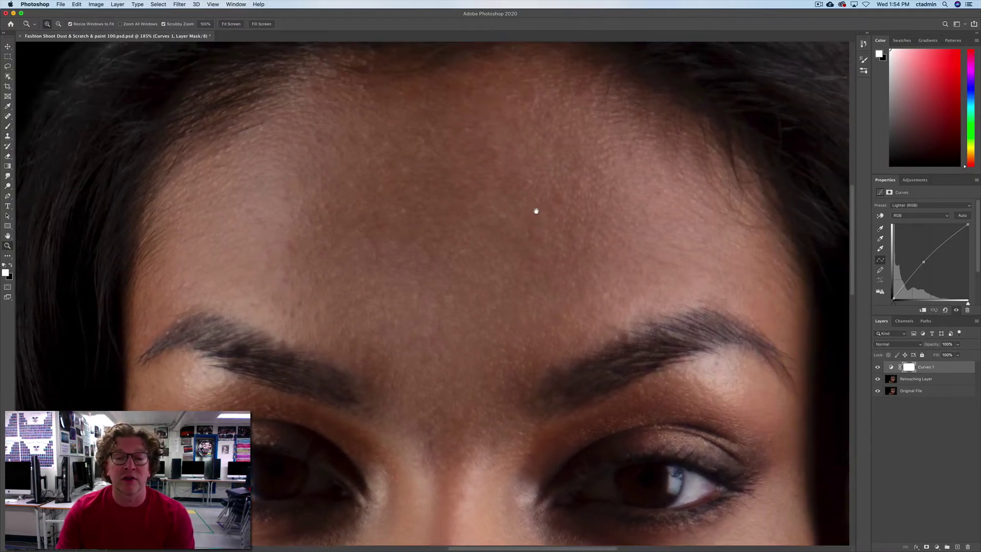
{"action": "left_click_drag", "start_coordinate": [595, 276], "coordinate": [582, 131]}
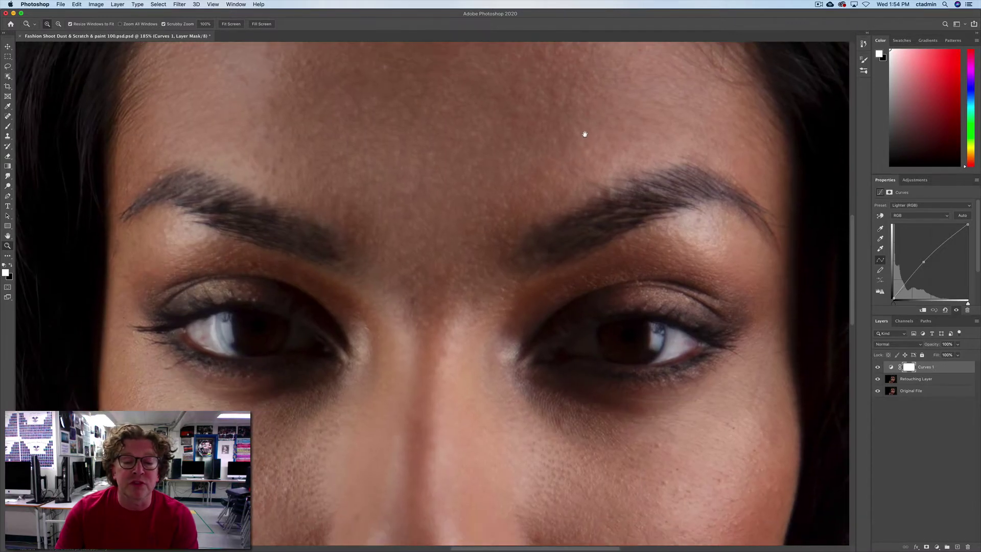
{"action": "mouse_move", "coordinate": [416, 173]}
{"action": "left_mouse_down"}
{"action": "mouse_move", "coordinate": [425, 281]}
{"action": "mouse_move", "coordinate": [449, 325]}
{"action": "left_mouse_up"}
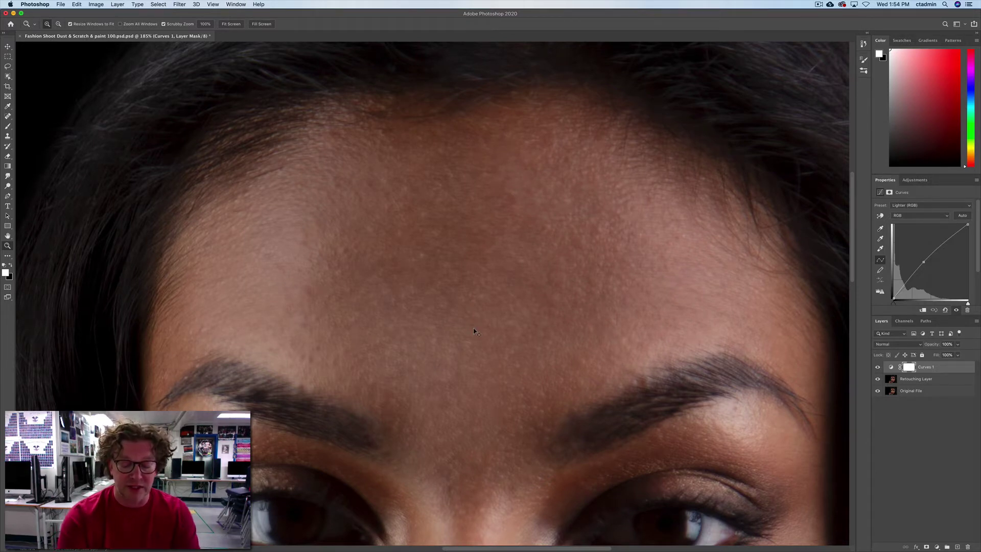
{"action": "scroll", "coordinate": [474, 329], "scroll_direction": "down", "scroll_amount": 5}
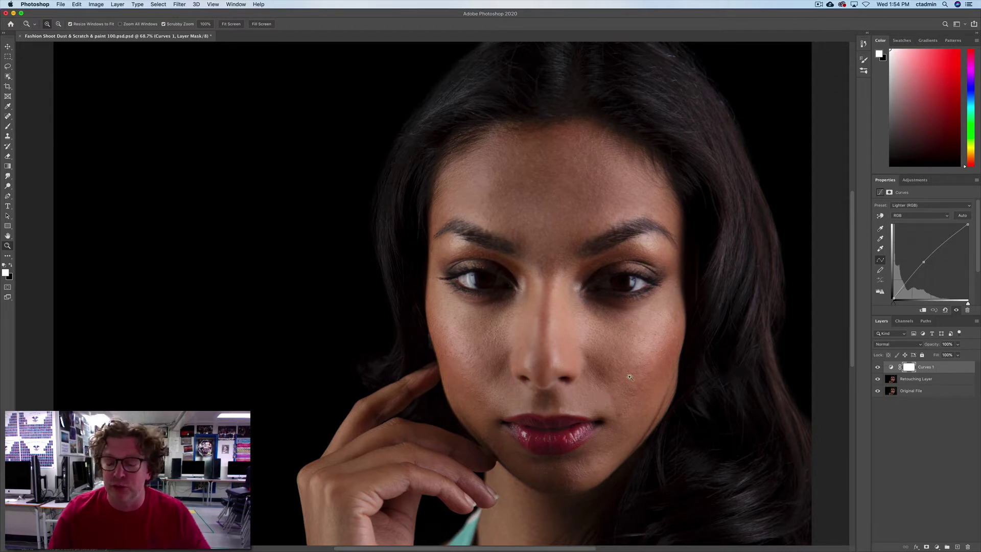
Add a new empty layer above Retouching Layer and name it 'paint forehead'
{"action": "left_click", "coordinate": [950, 384]}
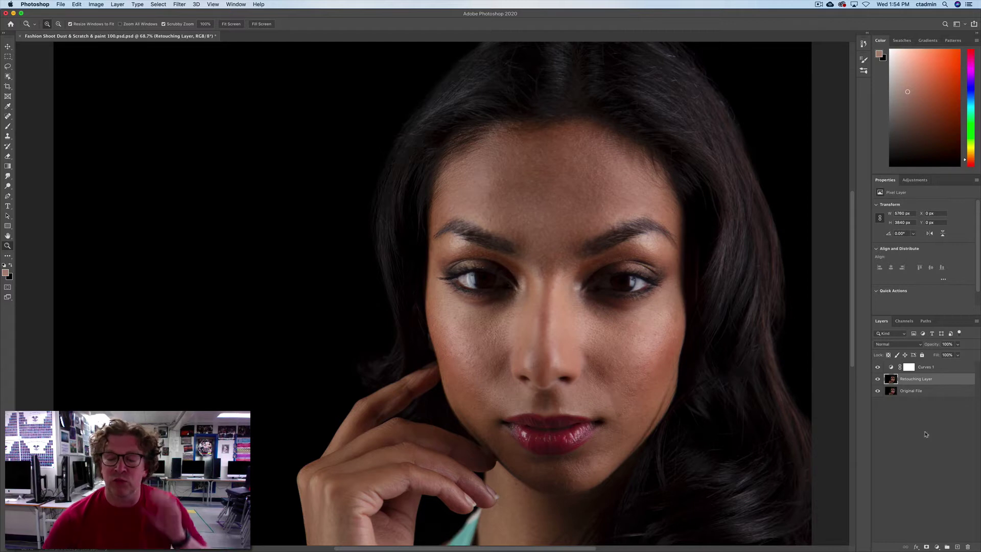
{"action": "left_click", "coordinate": [956, 546]}
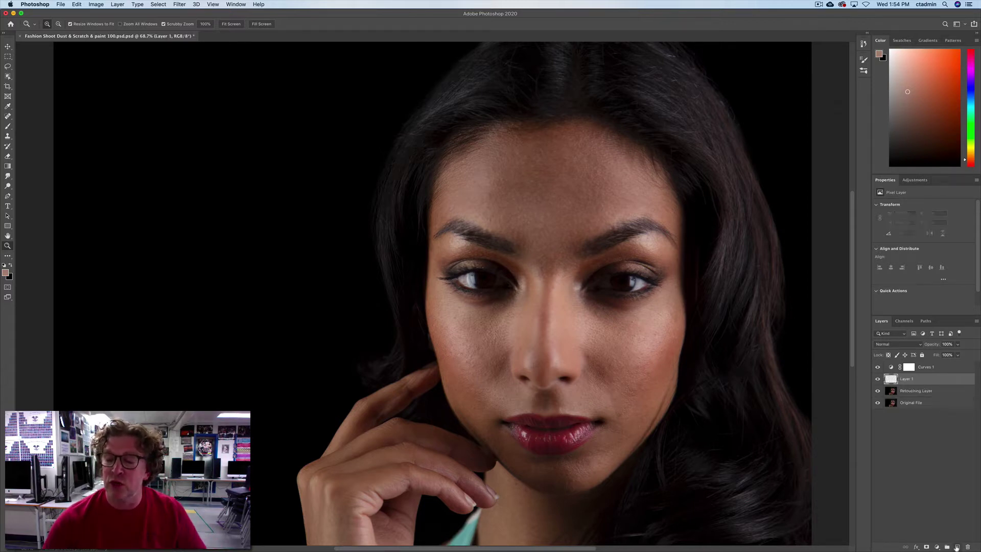
{"action": "double_click", "coordinate": [909, 379]}
{"action": "type", "text": "paint"}
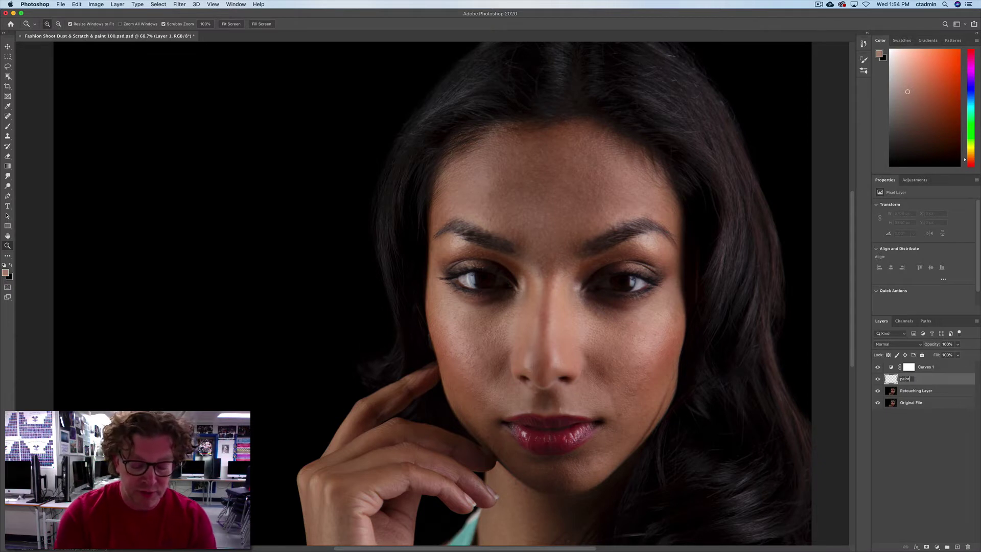
{"action": "type", "text": " forehead"}
{"action": "key", "text": "Return"}
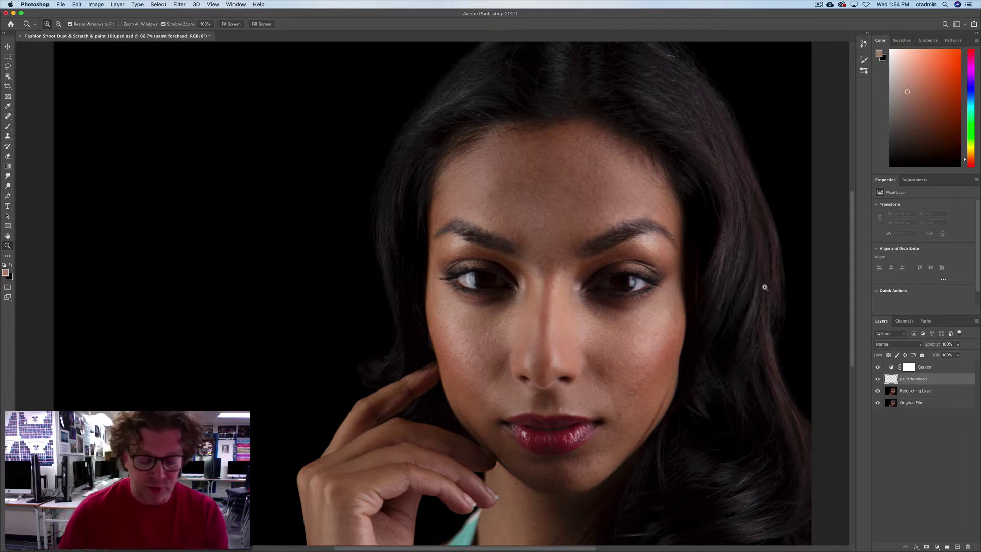
{"action": "key", "text": "b"}
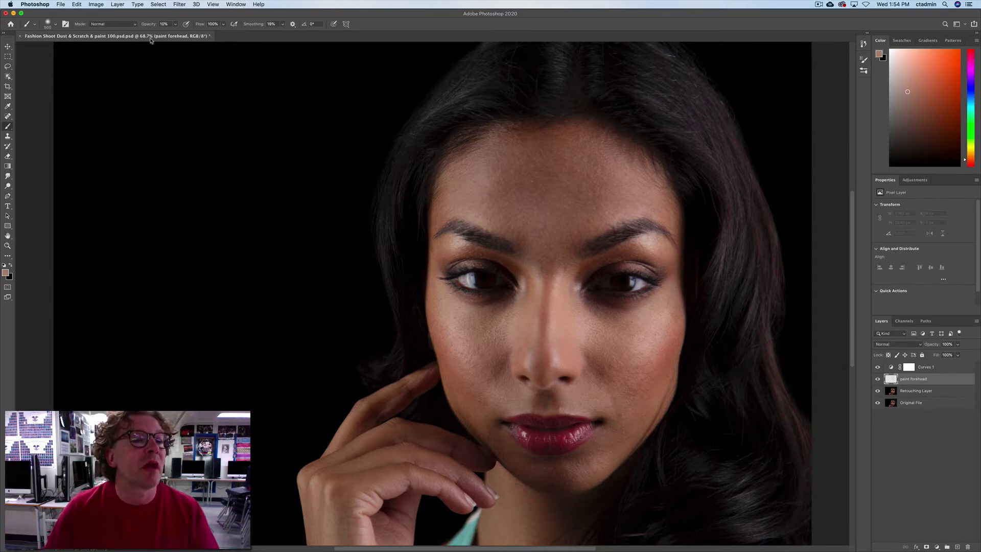
Set a soft 500 px, 0% hardness brush and sample the forehead's skin tone as paint colour
{"action": "left_click", "coordinate": [53, 26]}
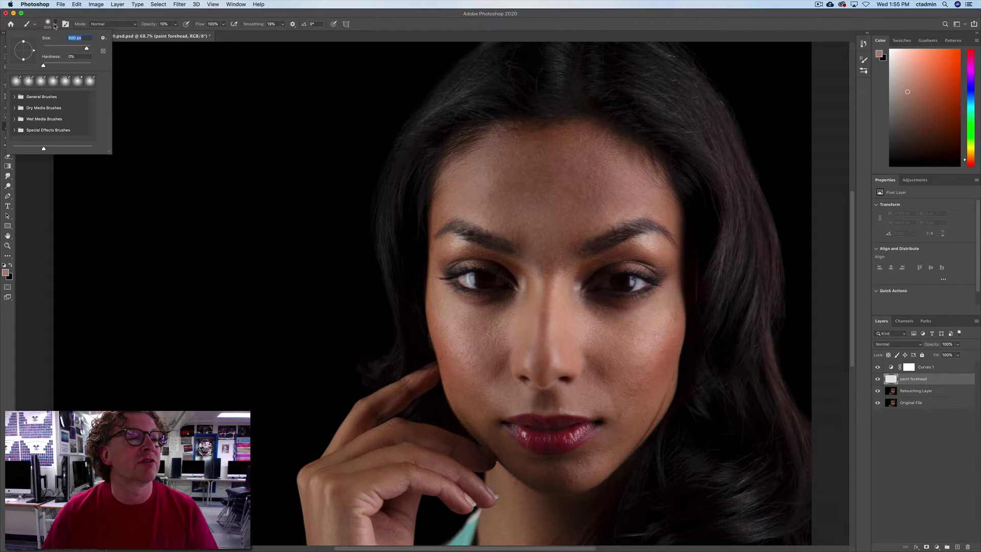
{"action": "left_click", "coordinate": [55, 25]}
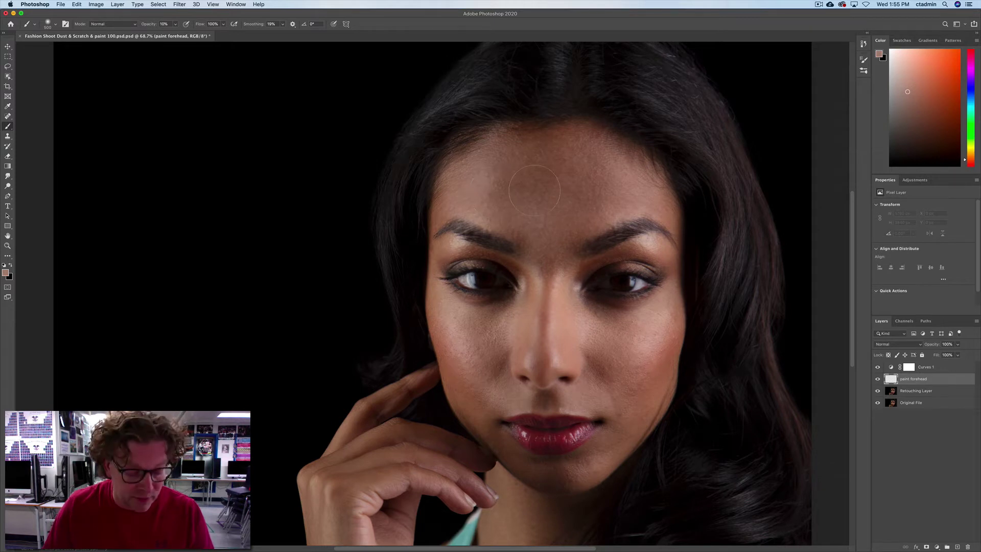
{"action": "left_click", "coordinate": [470, 191], "text": "alt"}
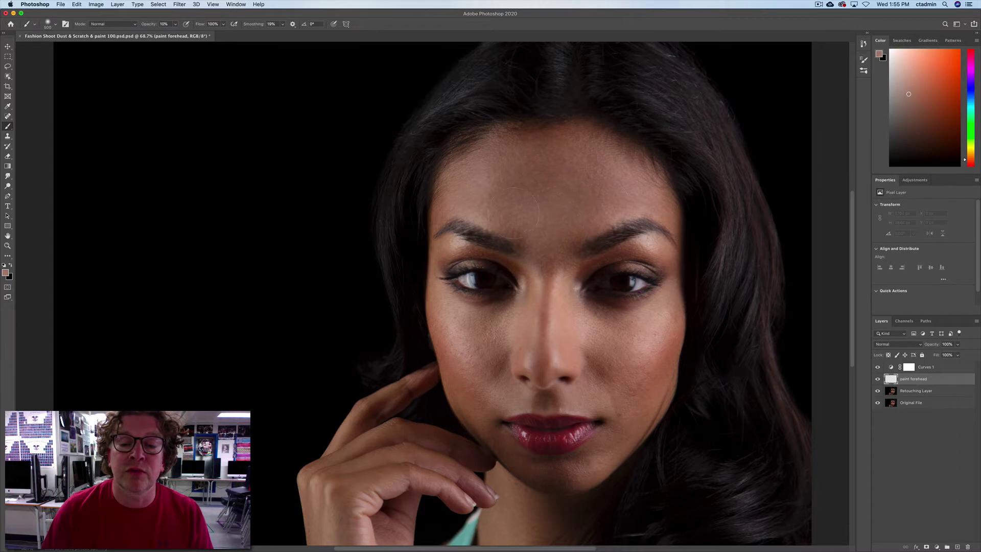
Paint soft skin tone across the forehead, then zoom in and enlarge the brush to 600 px
{"action": "left_click_drag", "start_coordinate": [572, 207], "coordinate": [551, 205]}
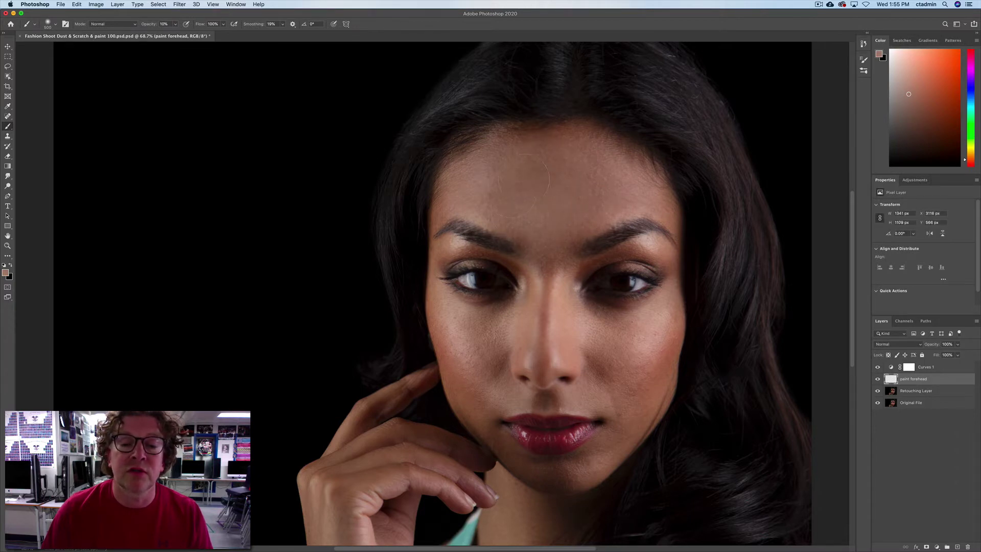
{"action": "left_click_drag", "start_coordinate": [528, 158], "coordinate": [534, 148]}
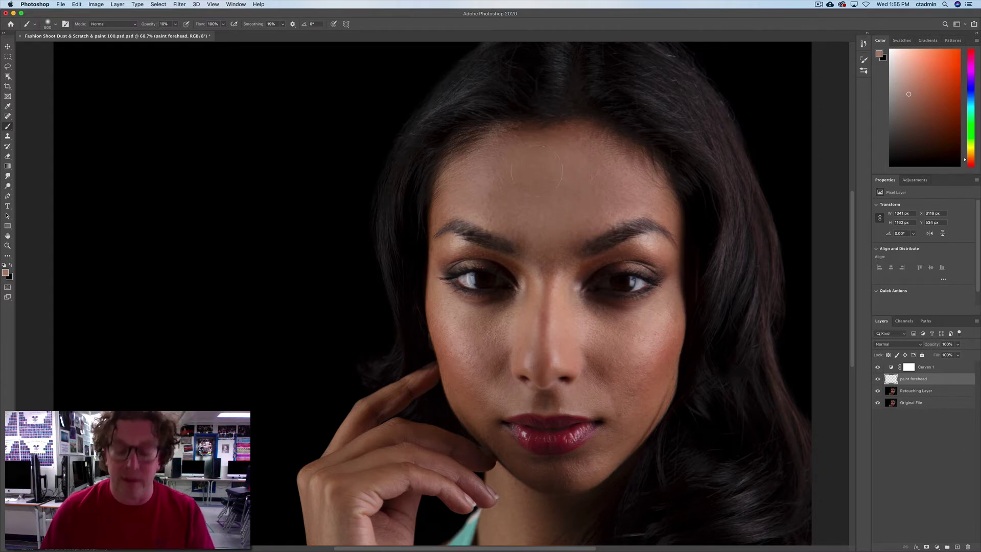
{"action": "key", "text": "z"}
{"action": "left_click_drag", "start_coordinate": [544, 168], "coordinate": [545, 225]}
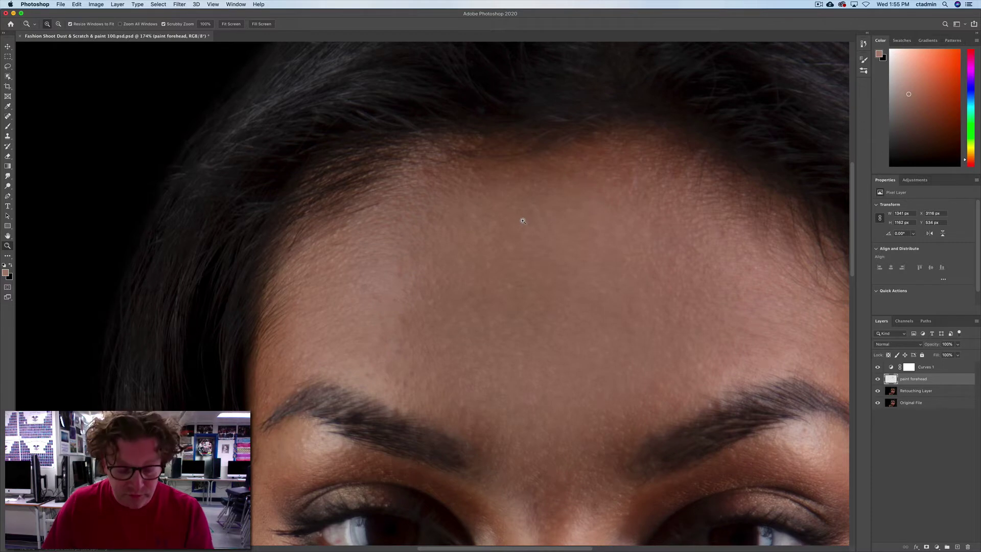
{"action": "key", "text": "b"}
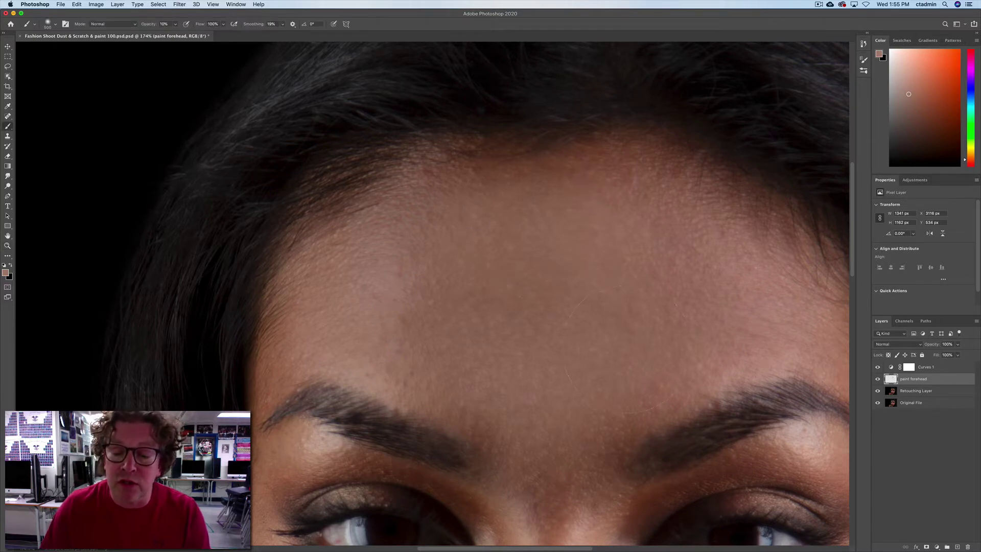
{"action": "key", "text": "bracketright"}
{"action": "left_click", "coordinate": [598, 357]}
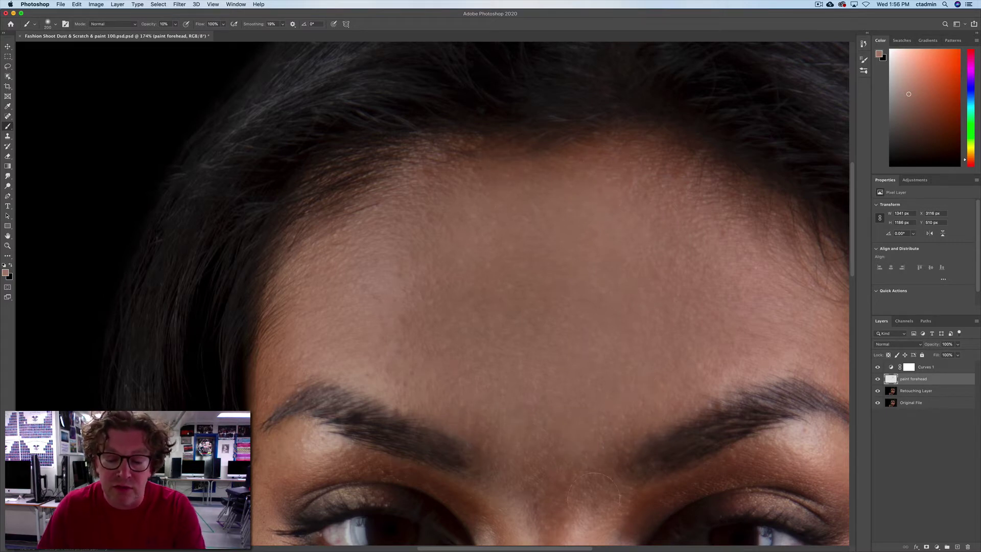
Paint skin tone between the brows, then return the view to the forehead and hairline
{"action": "left_click_drag", "start_coordinate": [532, 411], "coordinate": [516, 328]}
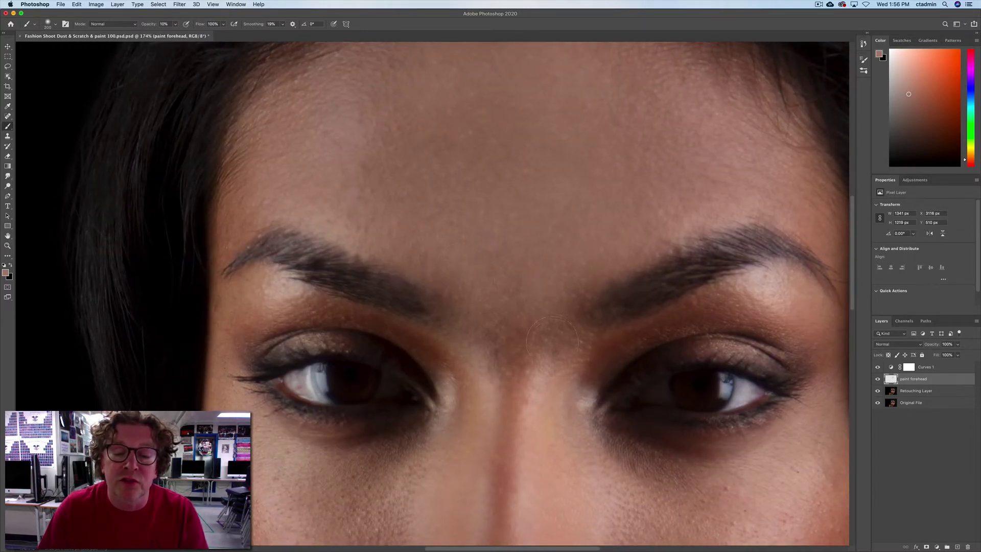
{"action": "left_click_drag", "start_coordinate": [536, 314], "coordinate": [546, 322]}
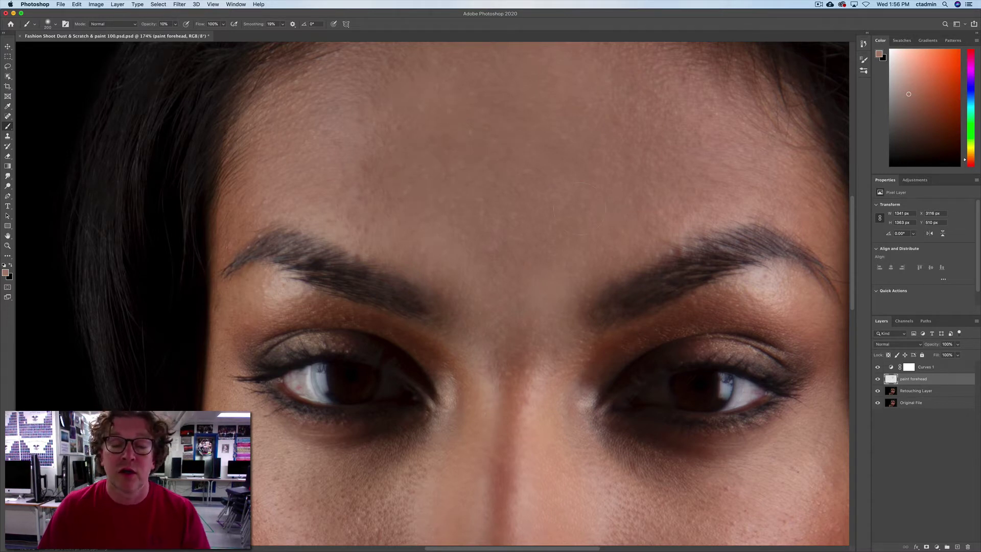
{"action": "mouse_move", "coordinate": [561, 195]}
{"action": "left_mouse_down"}
{"action": "mouse_move", "coordinate": [555, 324]}
{"action": "mouse_move", "coordinate": [556, 310]}
{"action": "left_mouse_up"}
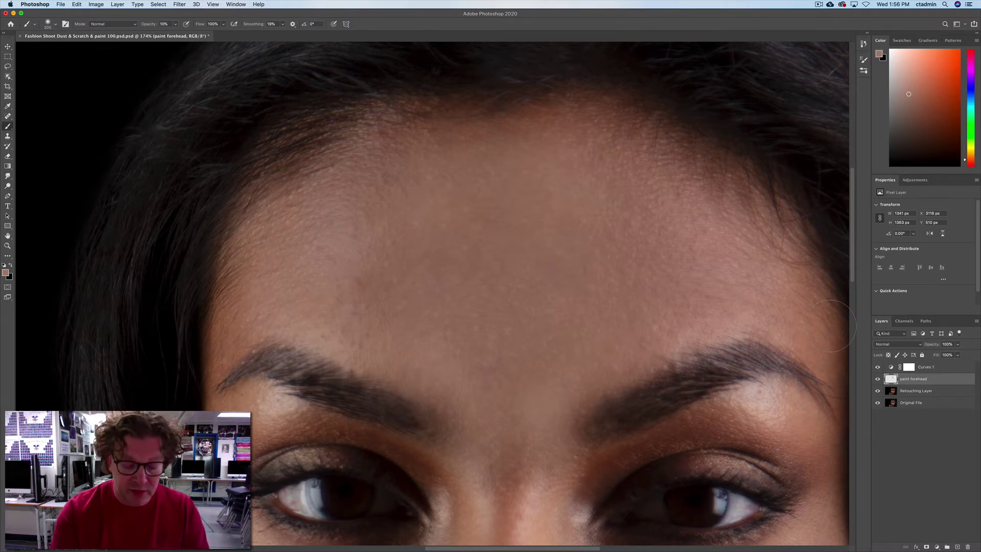
{"action": "scroll", "coordinate": [830, 325], "scroll_direction": "down", "scroll_amount": 5}
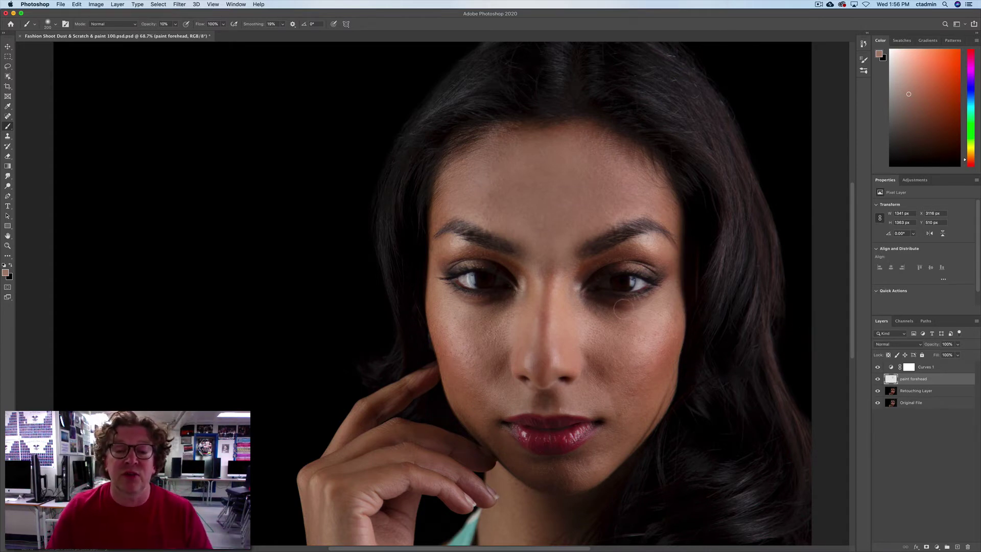
Try paint forehead opacities of 47%, 64% and 100% before settling on 96%
{"action": "left_click", "coordinate": [957, 344]}
{"action": "left_click_drag", "start_coordinate": [957, 355], "coordinate": [939, 355]}
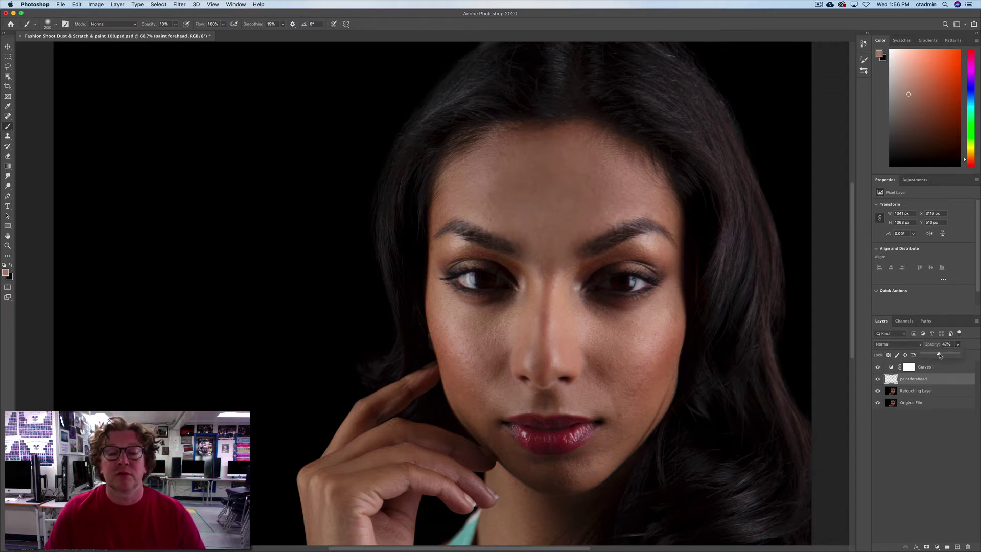
{"action": "left_click_drag", "start_coordinate": [940, 354], "coordinate": [945, 355]}
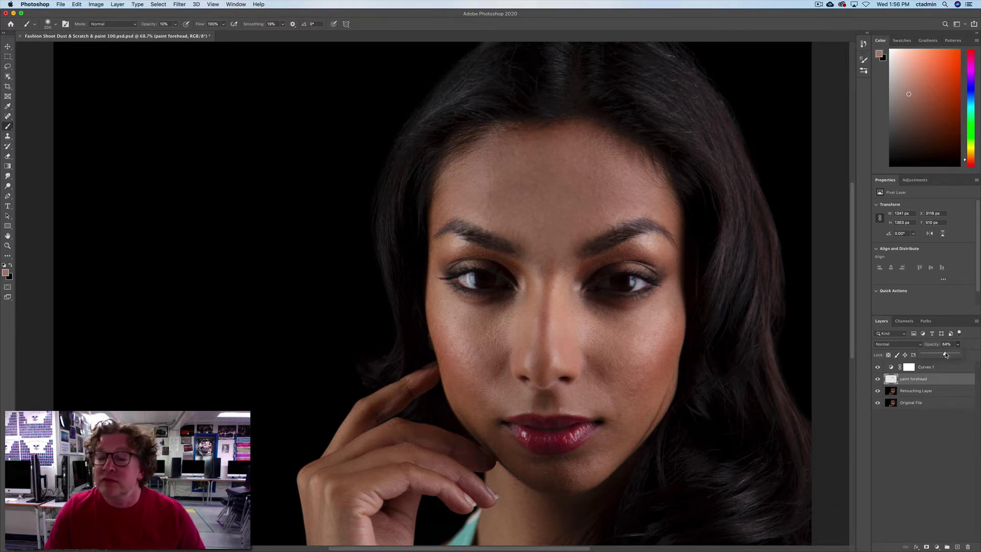
{"action": "mouse_move", "coordinate": [945, 355]}
{"action": "left_mouse_down"}
{"action": "mouse_move", "coordinate": [978, 353]}
{"action": "mouse_move", "coordinate": [943, 355]}
{"action": "mouse_move", "coordinate": [958, 356]}
{"action": "left_mouse_up"}
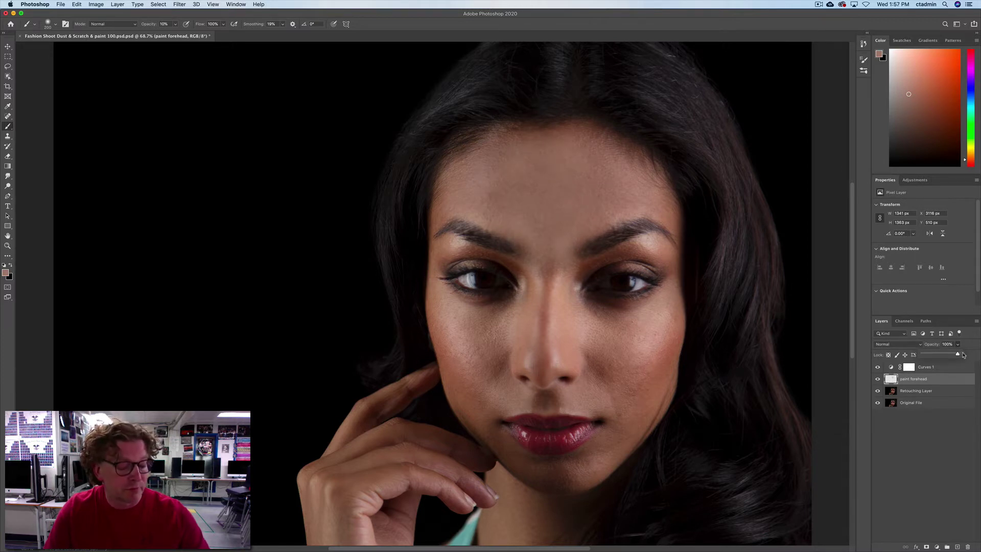
{"action": "left_click_drag", "start_coordinate": [957, 355], "coordinate": [957, 355]}
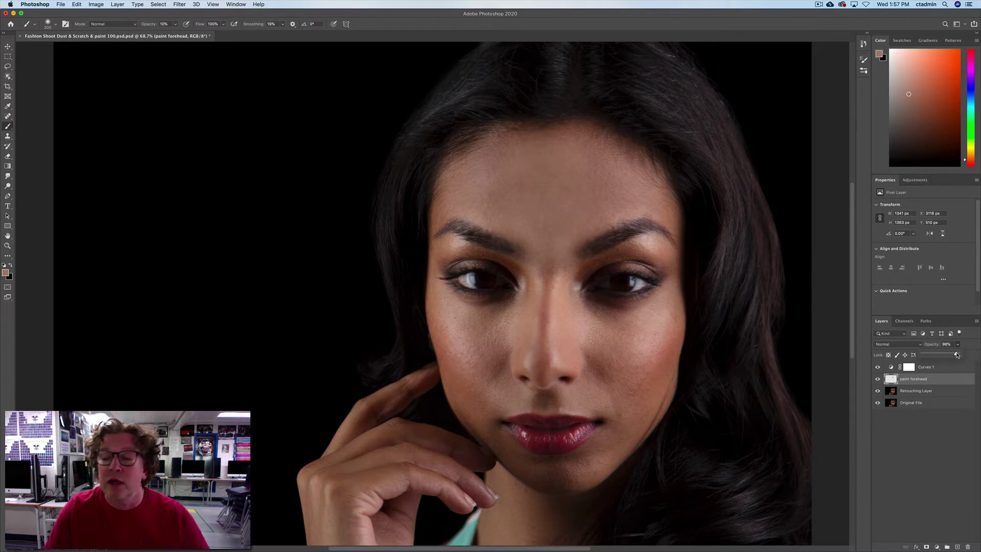
Drop the paint forehead layer to 91% opacity, comparing the forehead with and without the paint
{"action": "left_click", "coordinate": [877, 380]}
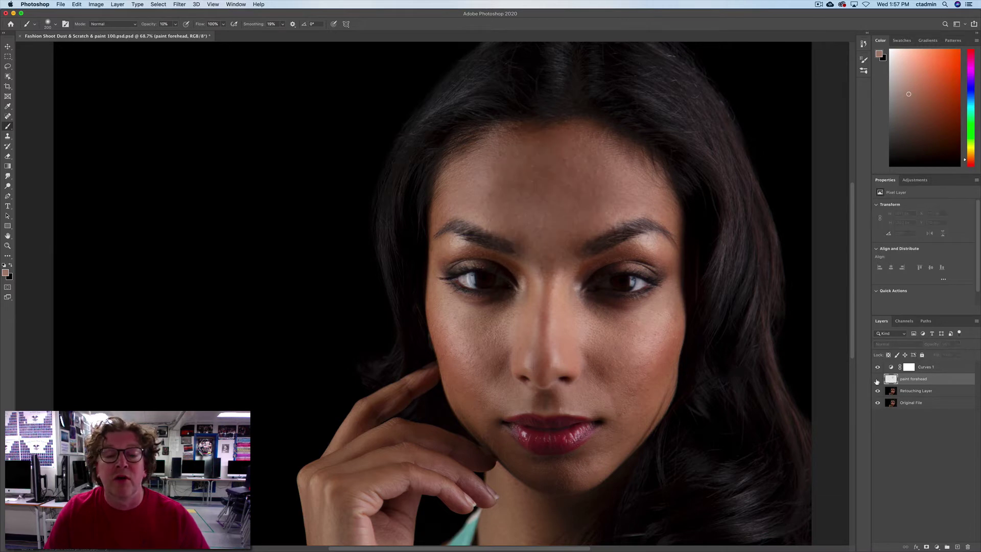
{"action": "left_click", "coordinate": [877, 380]}
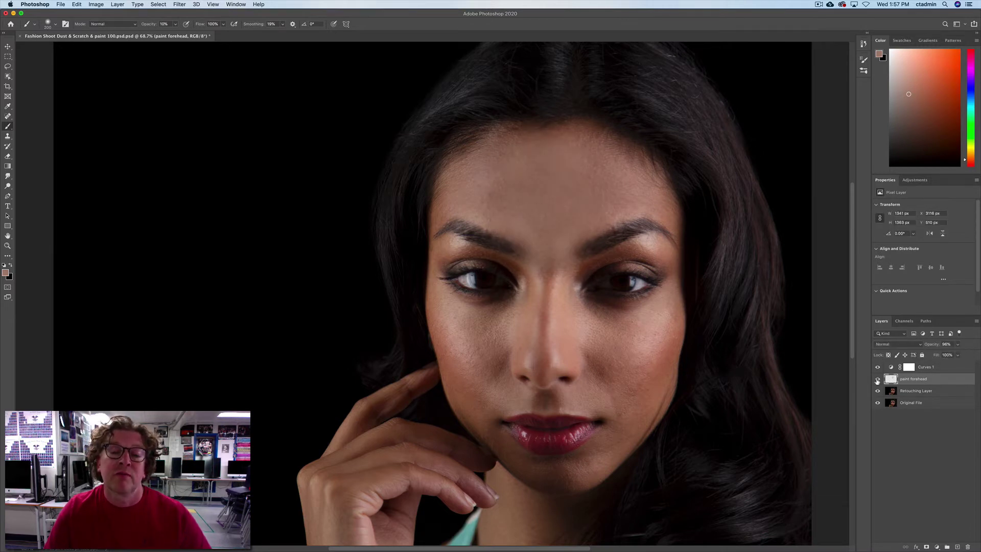
{"action": "left_click", "coordinate": [957, 344]}
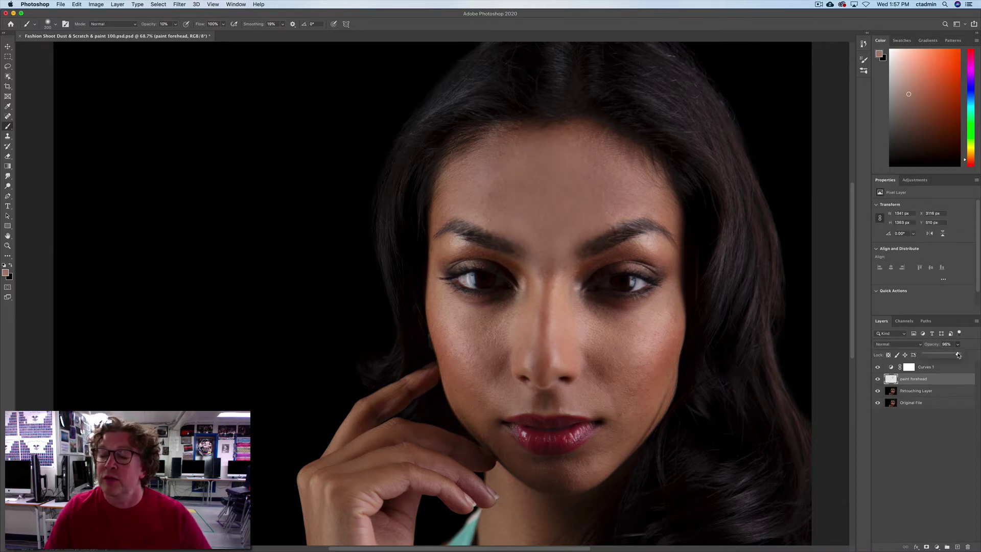
{"action": "left_click_drag", "start_coordinate": [958, 356], "coordinate": [956, 356]}
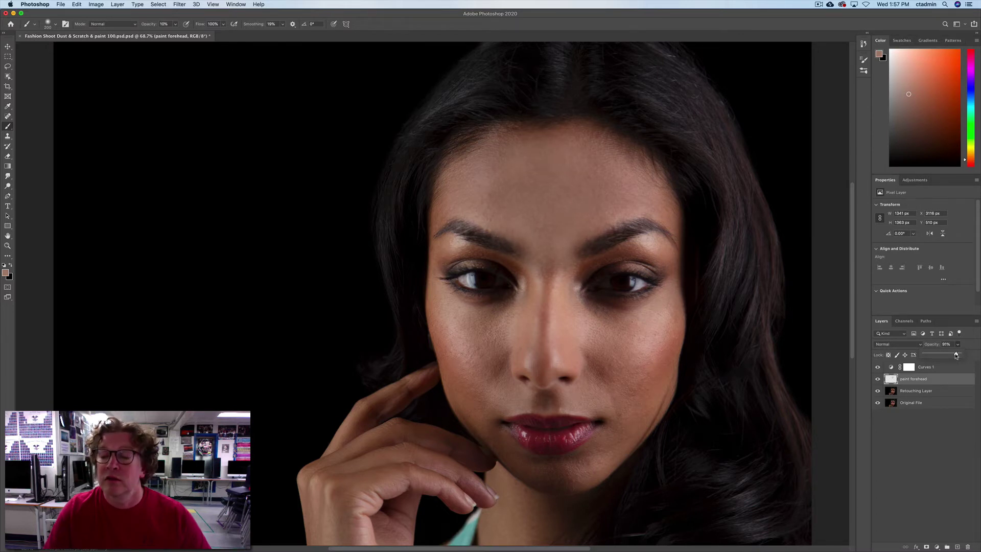
{"action": "left_click", "coordinate": [878, 378]}
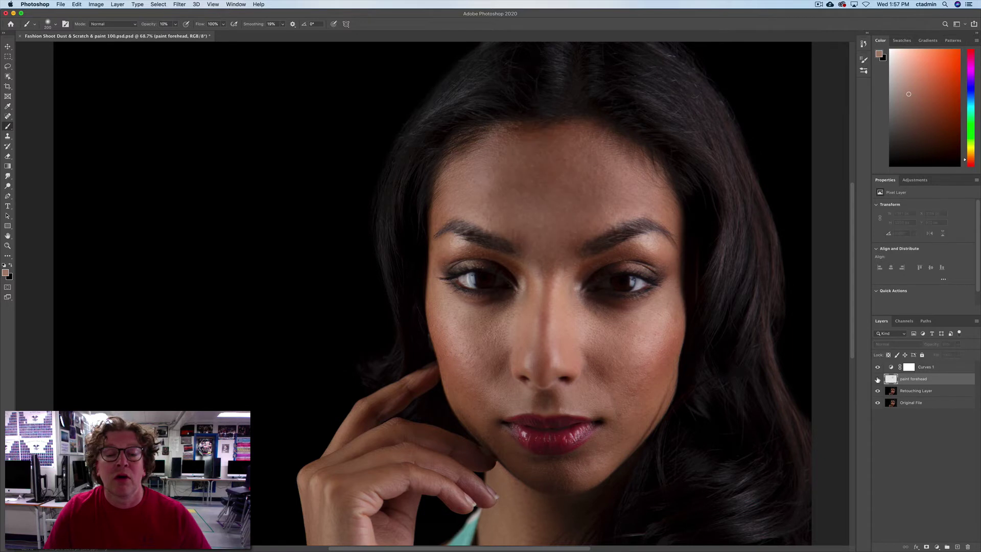
{"action": "left_click", "coordinate": [878, 379]}
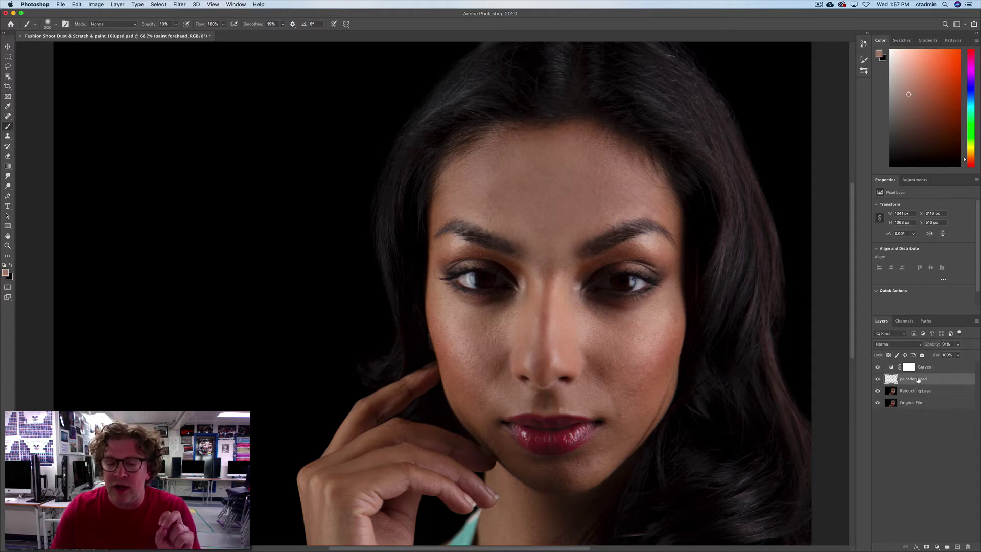
Solo the paint forehead layer on transparency, restore all layers, and select Retouching Layer
{"action": "left_click", "coordinate": [878, 380], "text": "alt"}
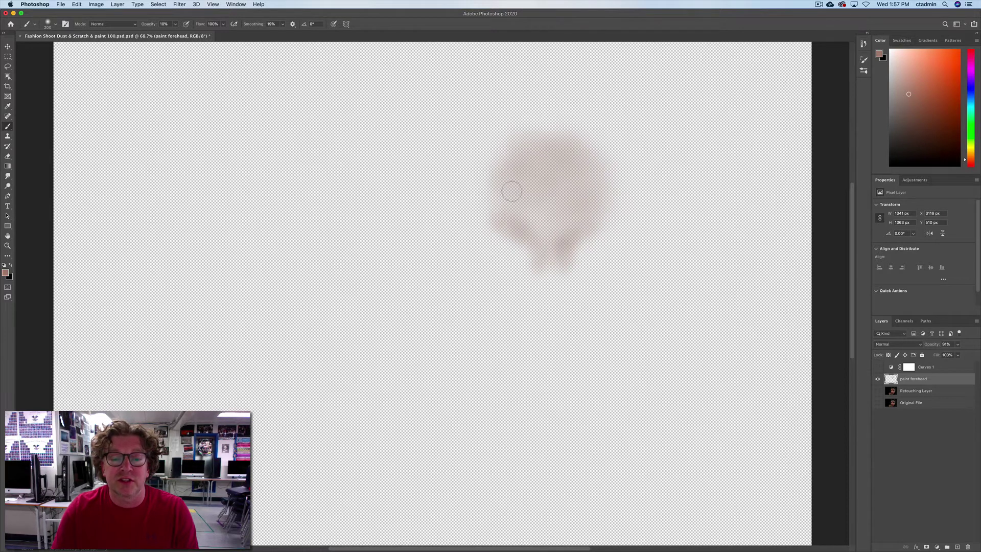
{"action": "left_click", "coordinate": [878, 380], "text": "alt"}
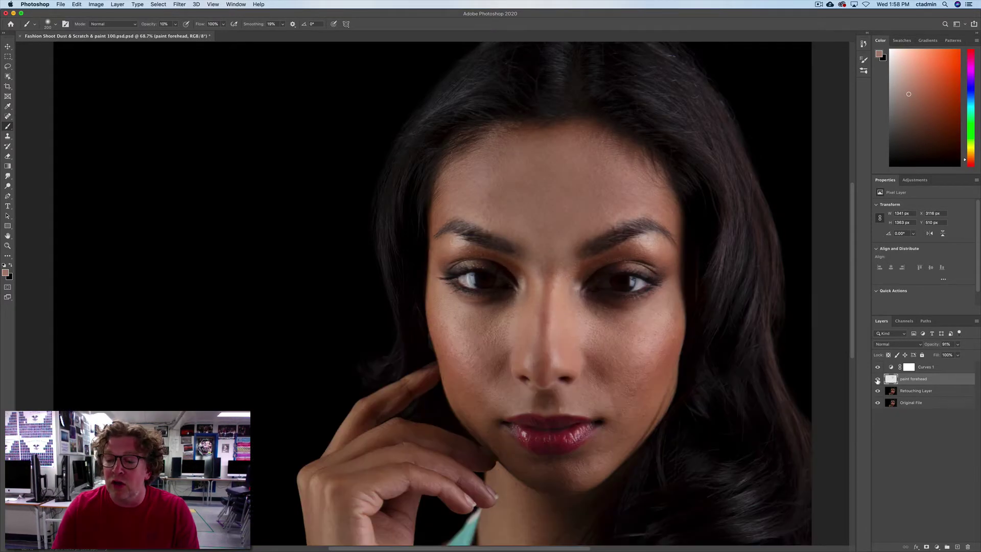
{"action": "left_click", "coordinate": [942, 392]}
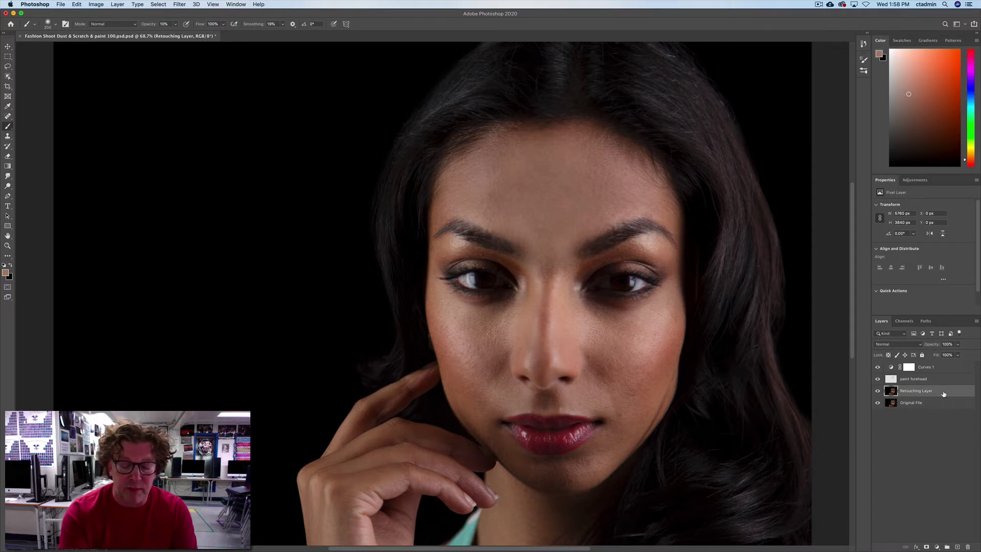
Duplicate Retouching Layer and merge the copy with paint forehead into one layer
{"action": "key", "text": "super+j"}
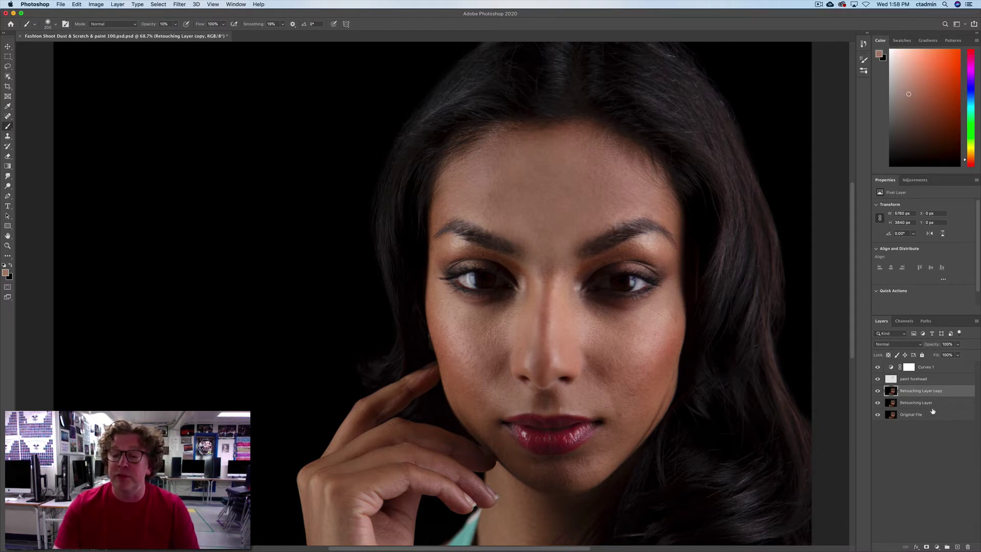
{"action": "left_click", "coordinate": [940, 381]}
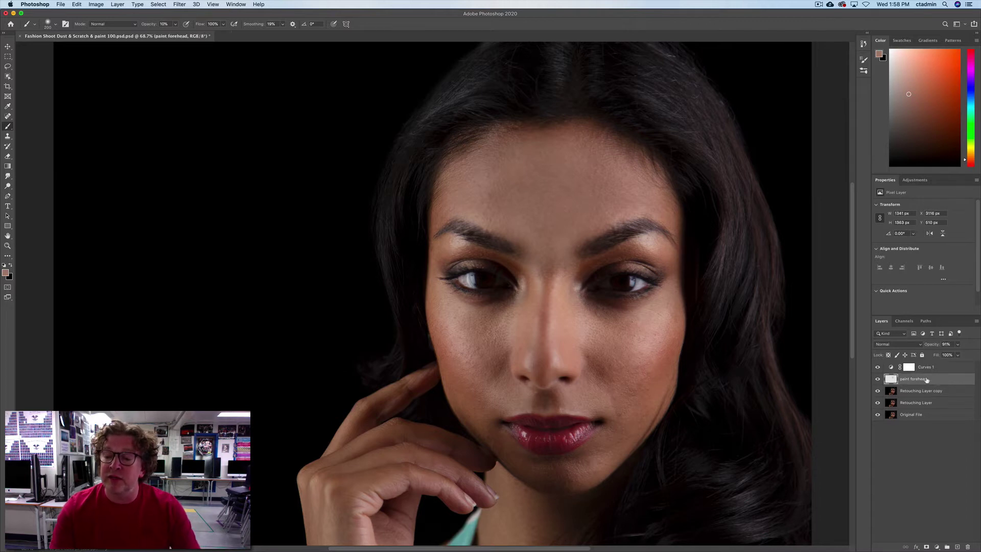
{"action": "left_click", "coordinate": [949, 393], "text": "shift"}
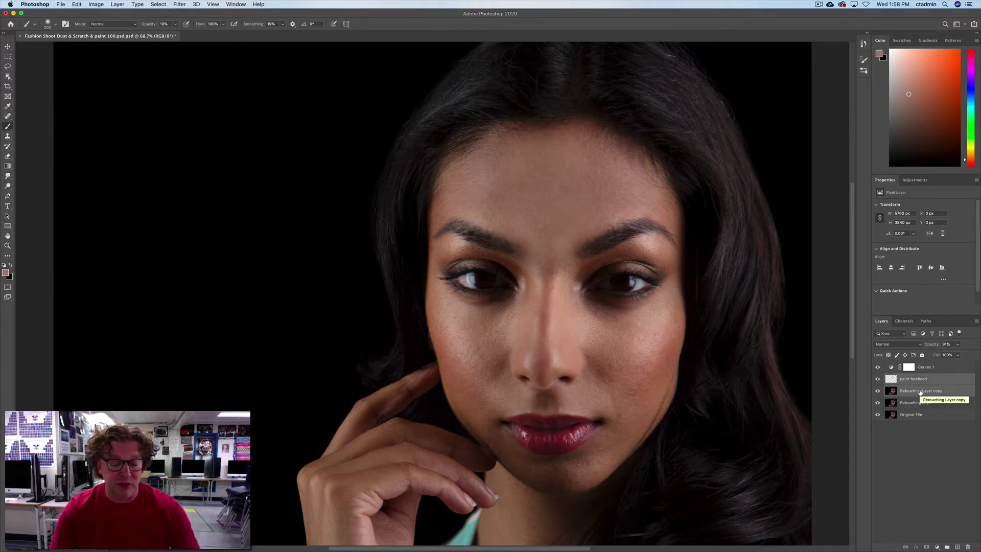
{"action": "key", "text": "super+e"}
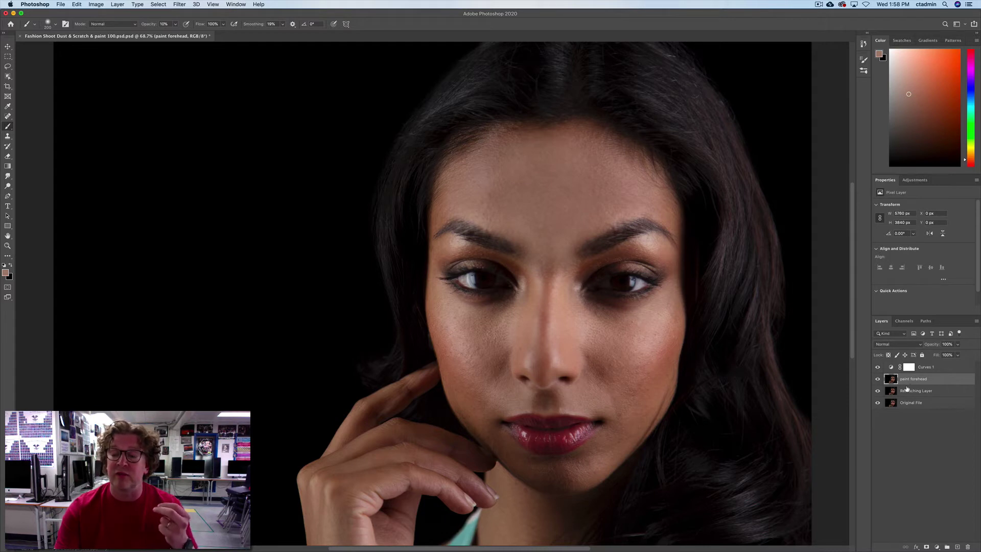
Toggle the merged paint forehead layer off and on to compare before and after
{"action": "left_click", "coordinate": [878, 380]}
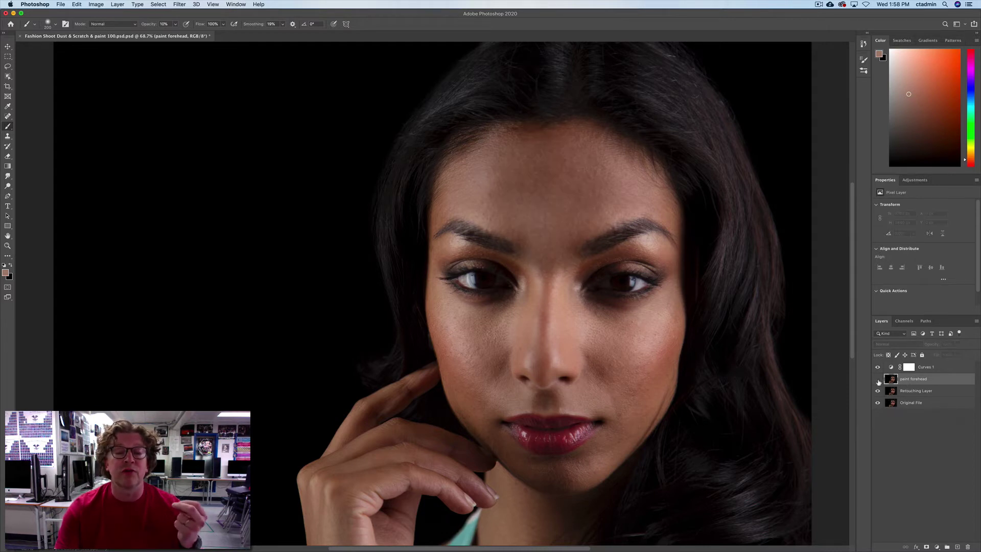
{"action": "left_click", "coordinate": [878, 380]}
{"action": "left_click", "coordinate": [877, 380]}
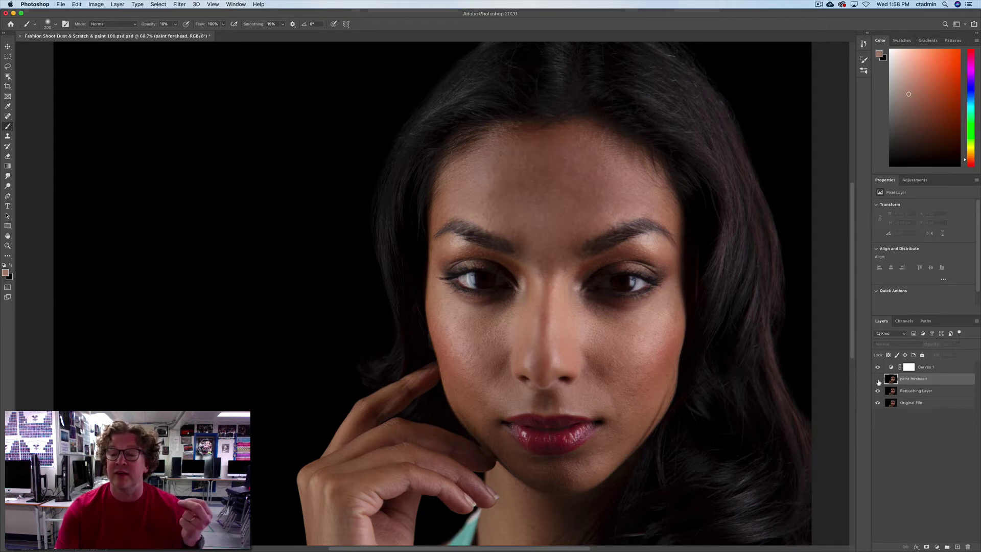
{"action": "left_click", "coordinate": [878, 380]}
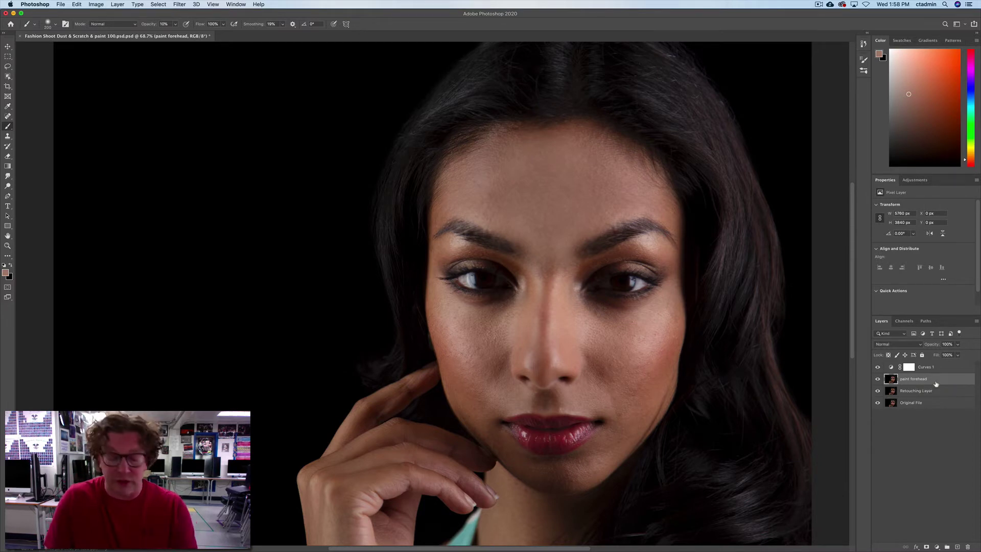
Duplicate the paint forehead layer and name the copy 'Dust & scratch'
{"action": "key", "text": "super+j"}
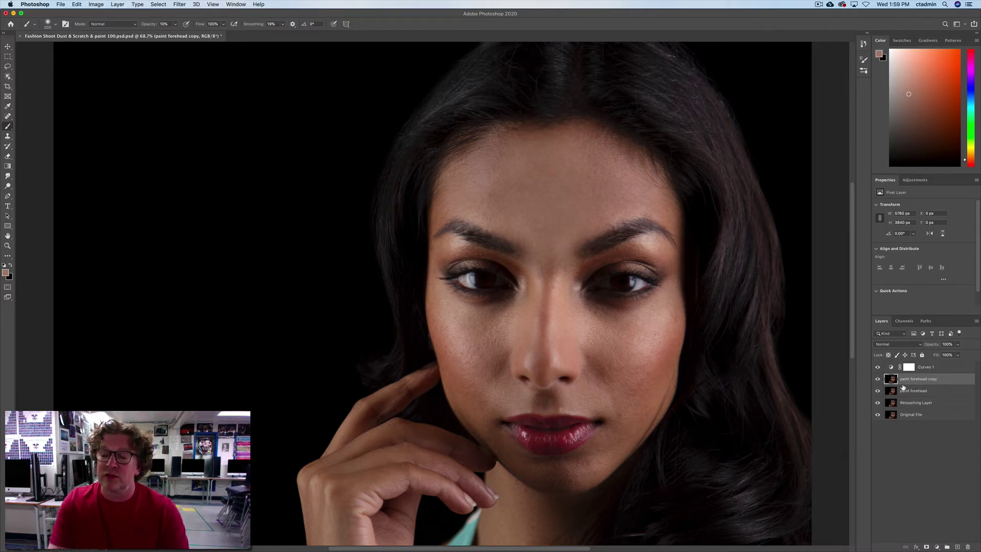
{"action": "double_click", "coordinate": [909, 380]}
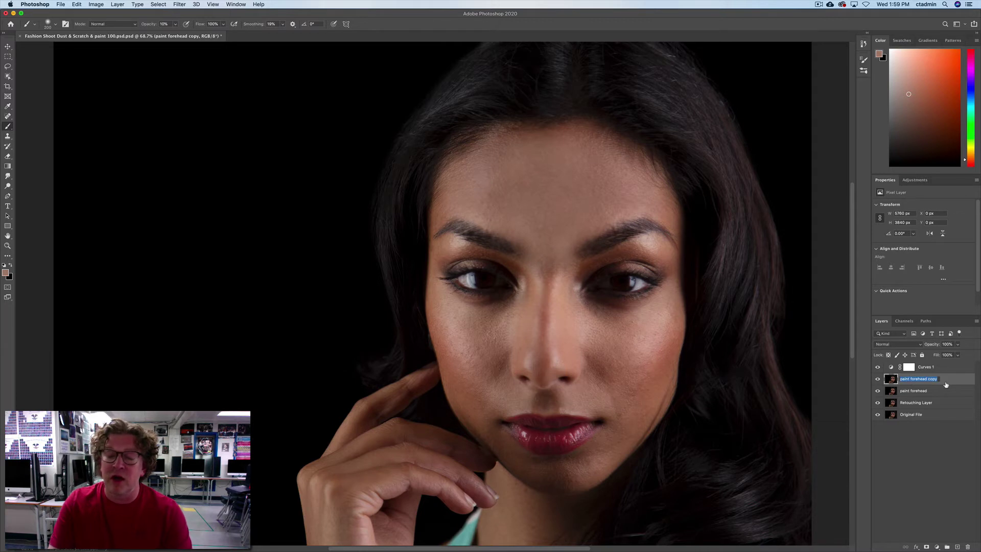
{"action": "type", "text": "D"}
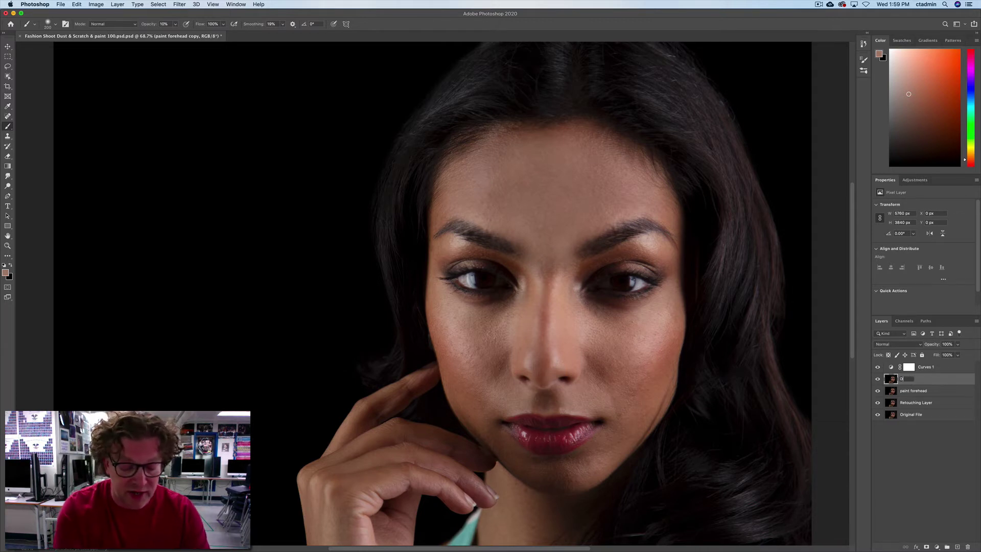
{"action": "type", "text": "ust &"}
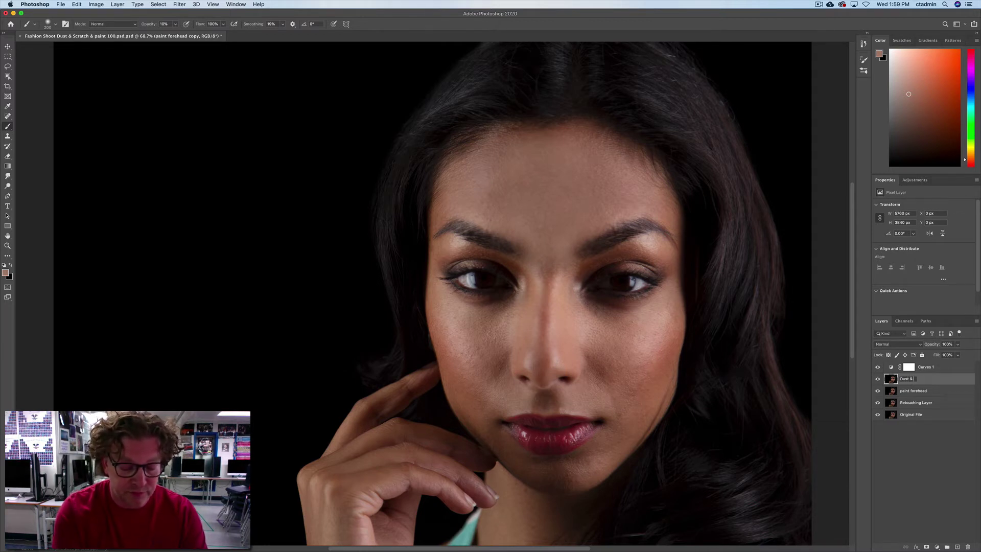
{"action": "type", "text": " scratch"}
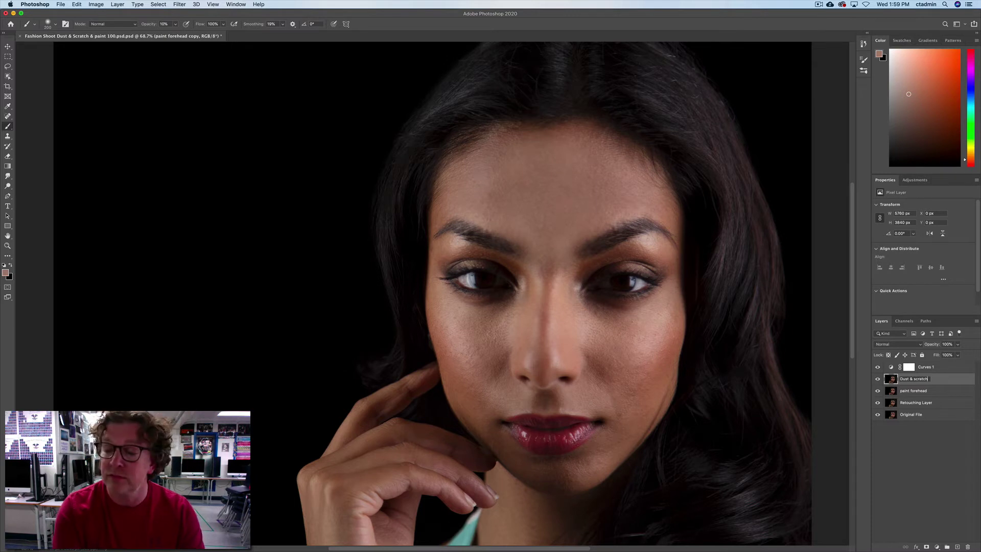
{"action": "key", "text": "Return"}
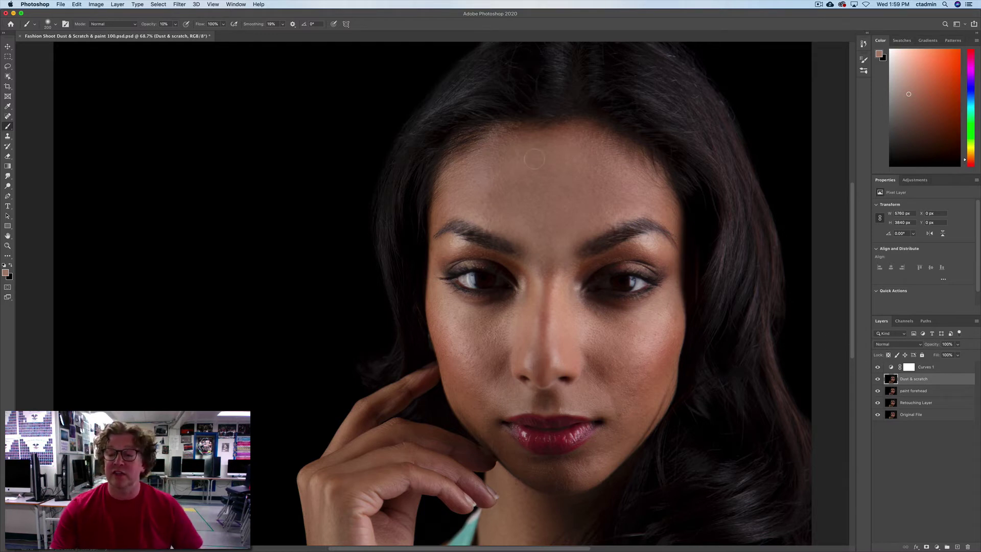
Open Dust & Scratches and try Radius 39 and Threshold 22 on the forehead skin
{"action": "left_click", "coordinate": [179, 4]}
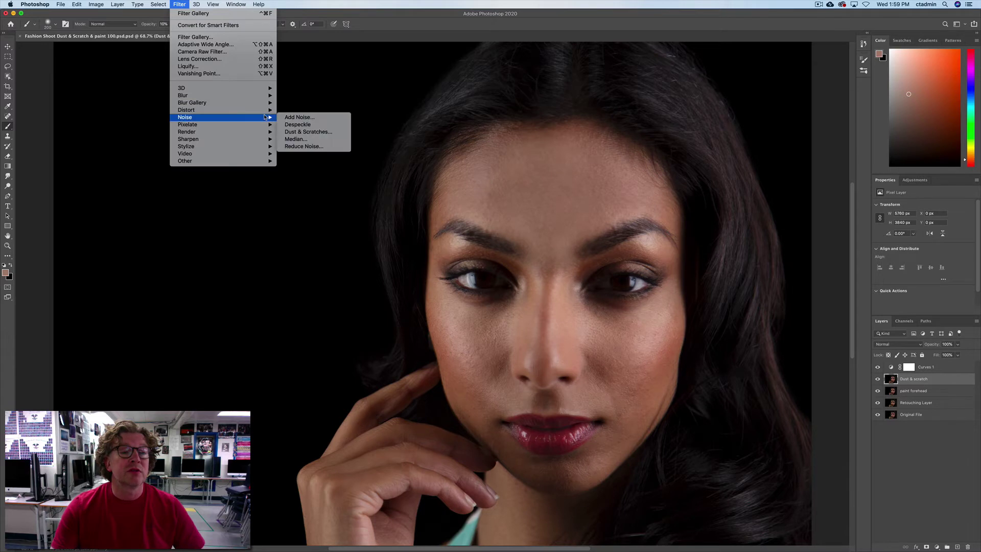
{"action": "left_click", "coordinate": [302, 131]}
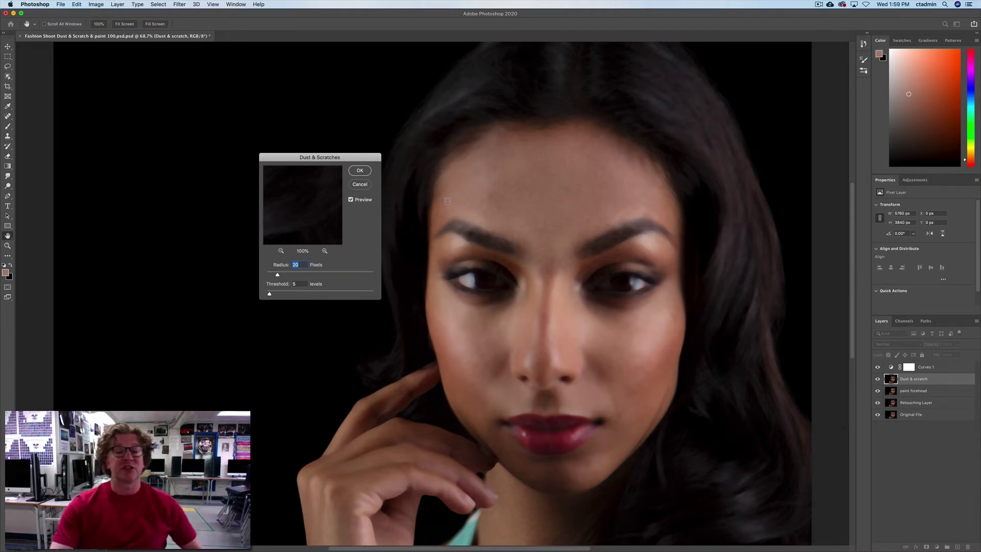
{"action": "left_click", "coordinate": [476, 192]}
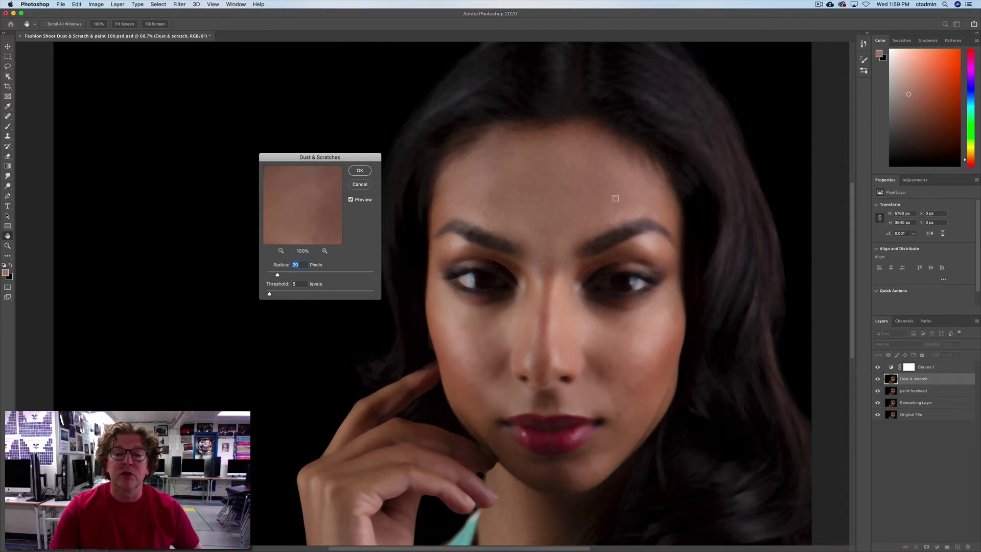
{"action": "left_click", "coordinate": [592, 195]}
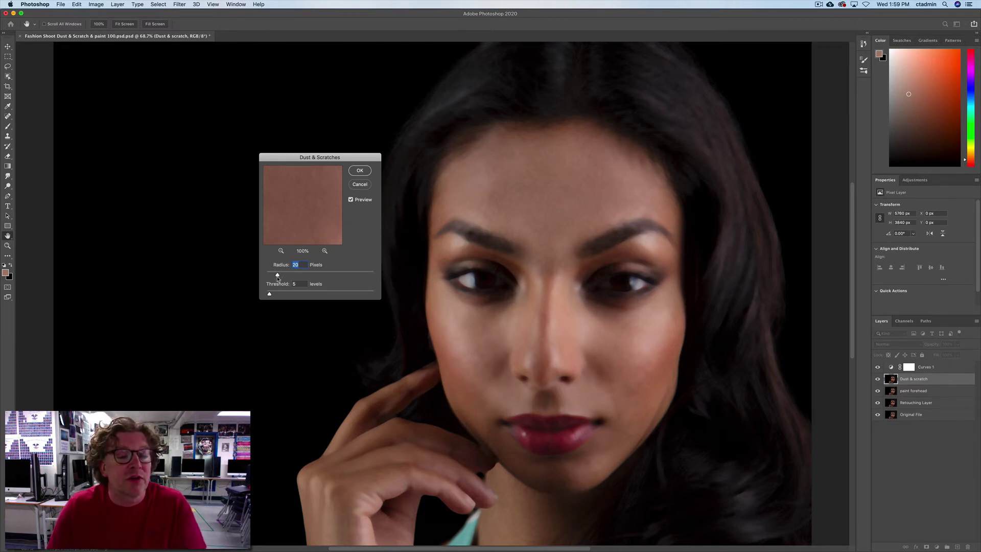
{"action": "left_click_drag", "start_coordinate": [277, 276], "coordinate": [289, 276]}
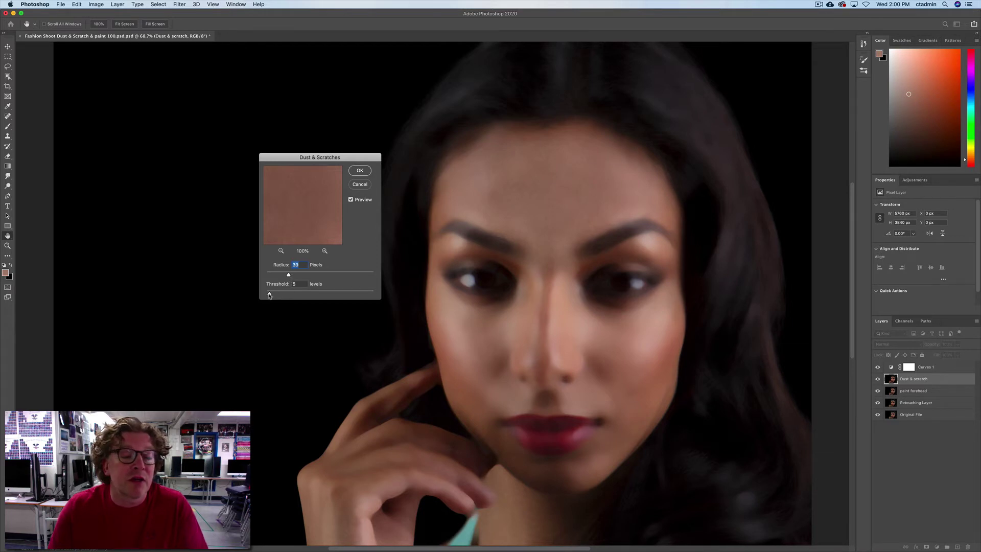
{"action": "left_click_drag", "start_coordinate": [270, 295], "coordinate": [280, 294]}
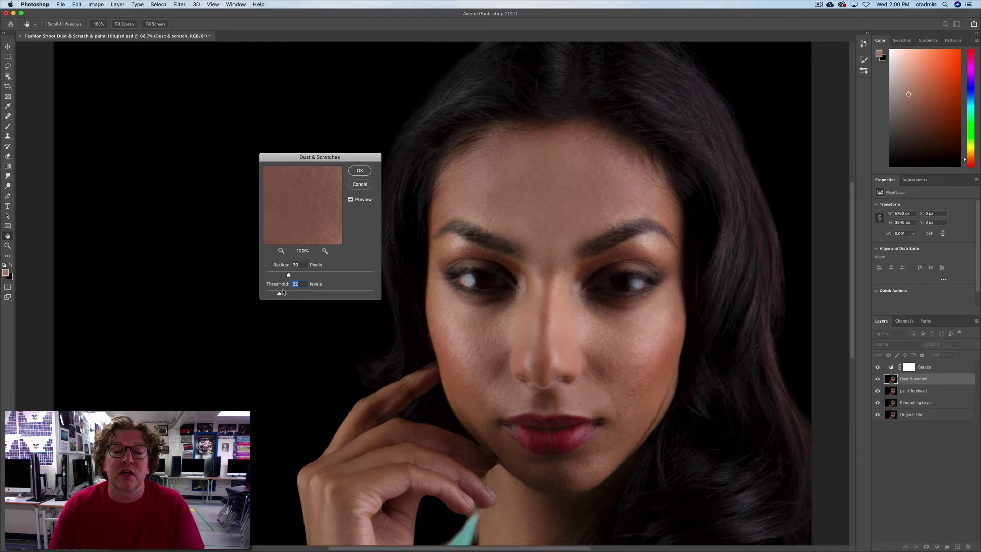
Compare against the original, settle on Radius 20 and Threshold 5, and apply the filter
{"action": "left_click", "coordinate": [351, 200]}
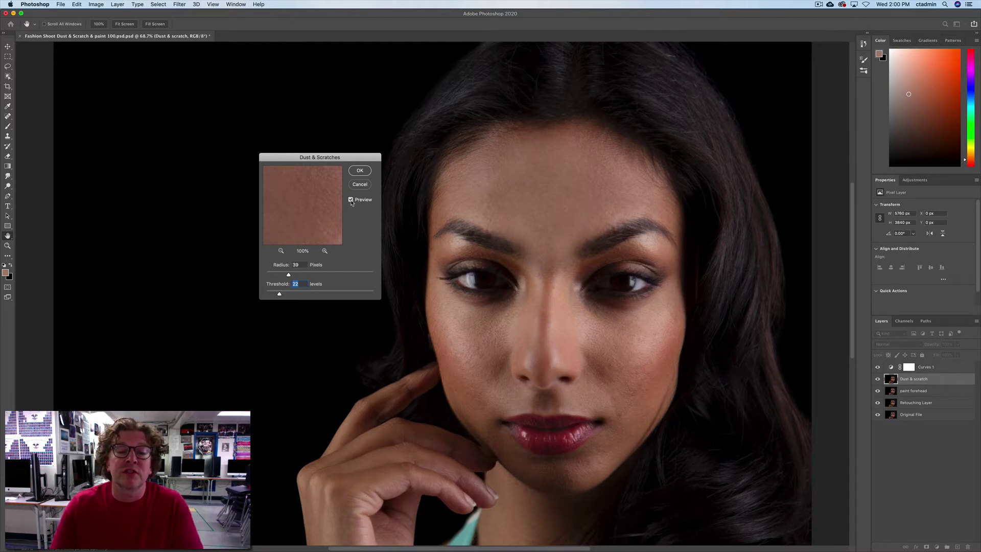
{"action": "left_click", "coordinate": [351, 200]}
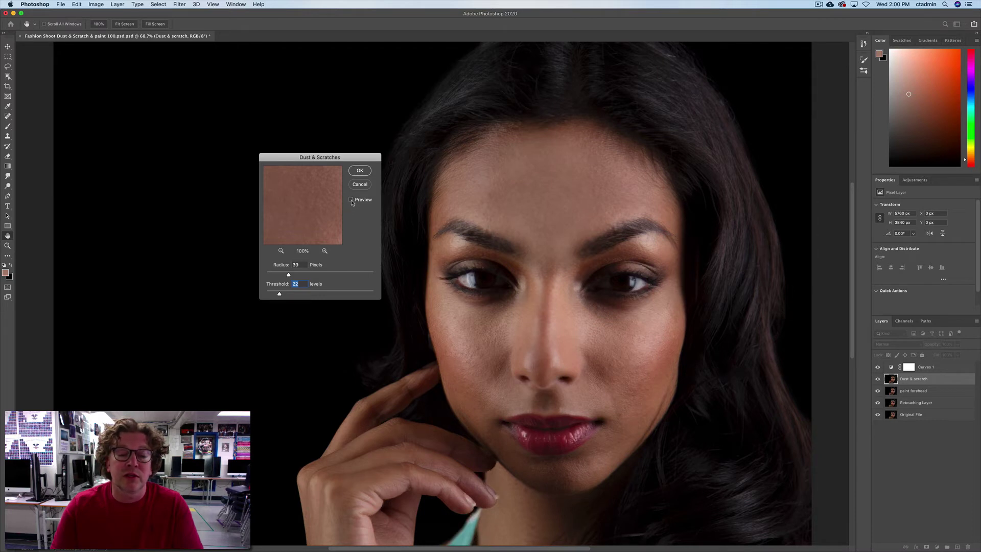
{"action": "left_click", "coordinate": [350, 200]}
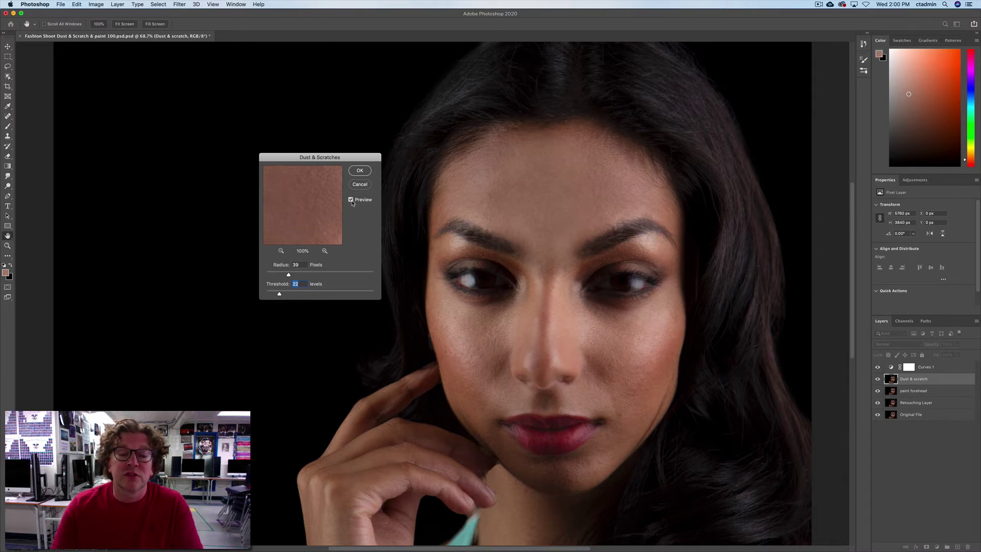
{"action": "left_click", "coordinate": [351, 201]}
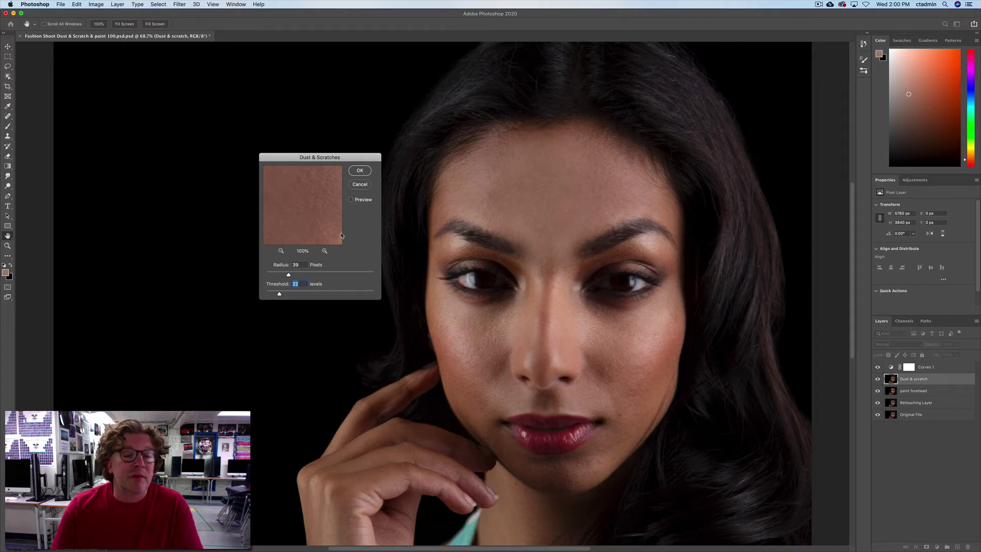
{"action": "left_click_drag", "start_coordinate": [279, 294], "coordinate": [273, 295]}
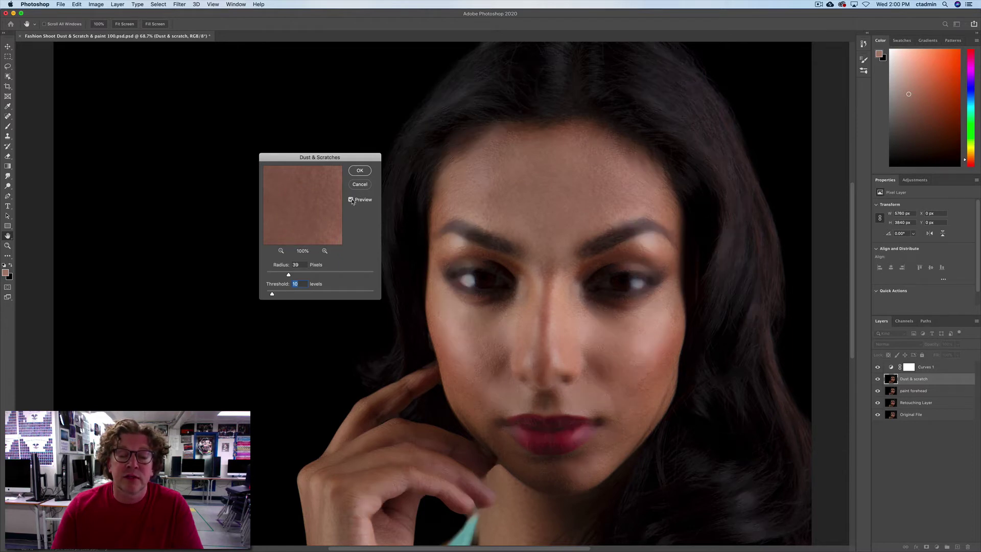
{"action": "left_click", "coordinate": [351, 200]}
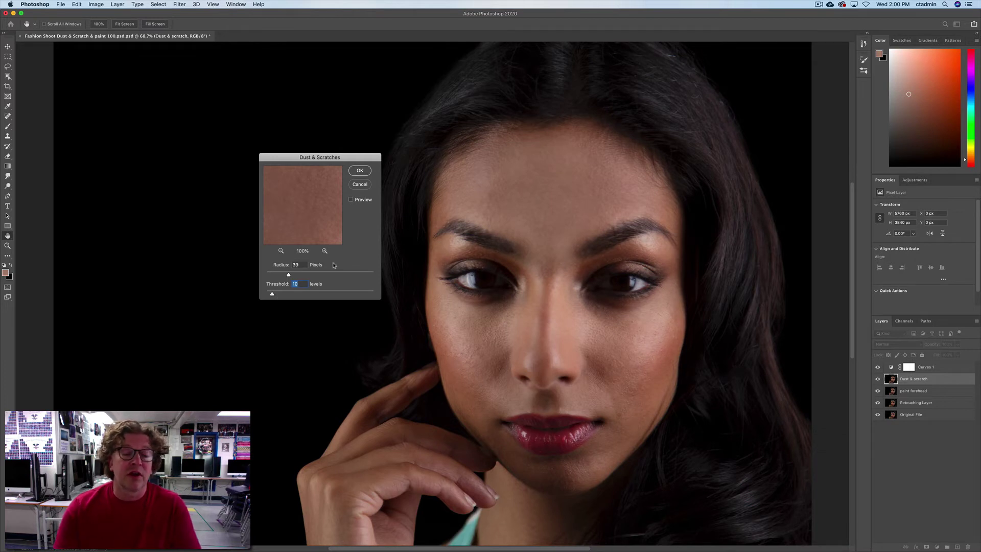
{"action": "left_click_drag", "start_coordinate": [288, 276], "coordinate": [278, 275]}
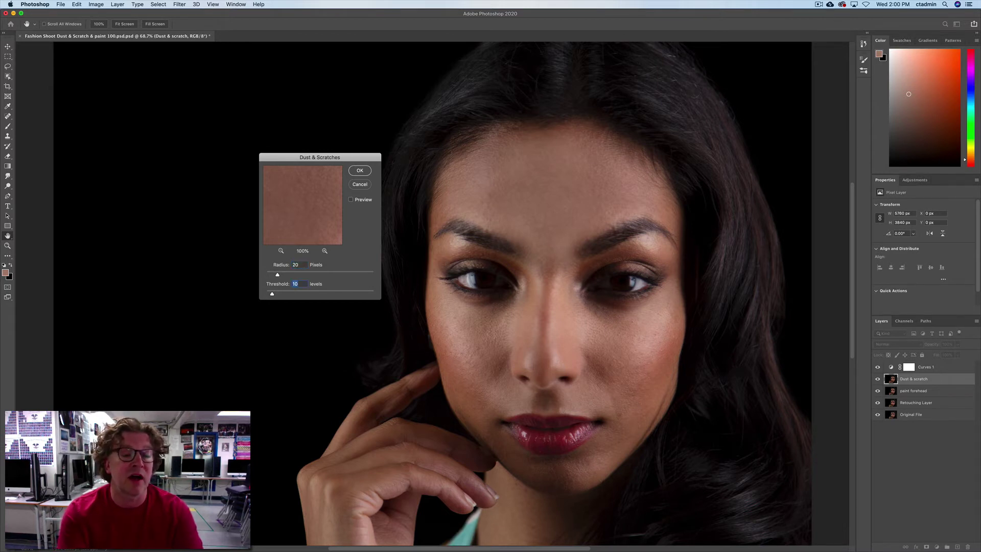
{"action": "type", "text": "5"}
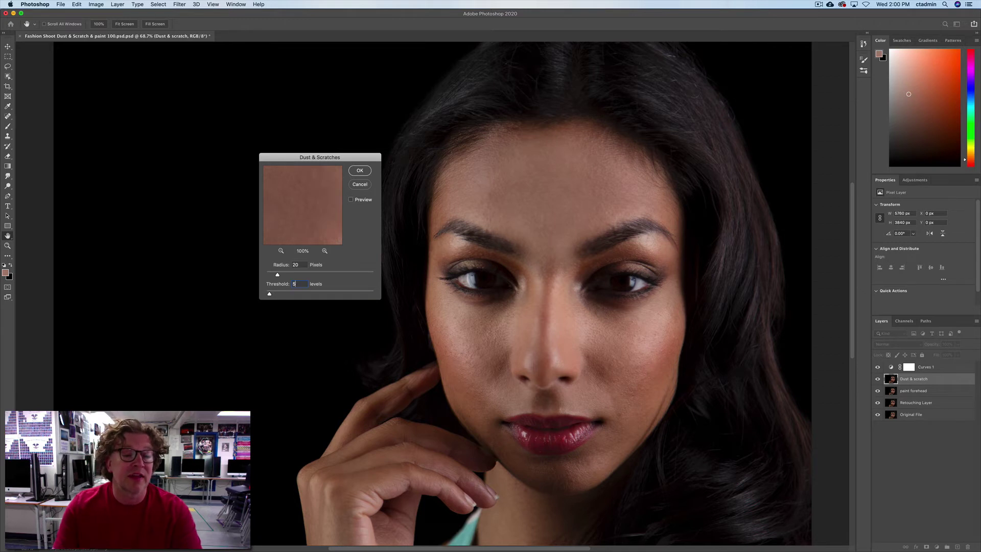
{"action": "key", "text": "Tab"}
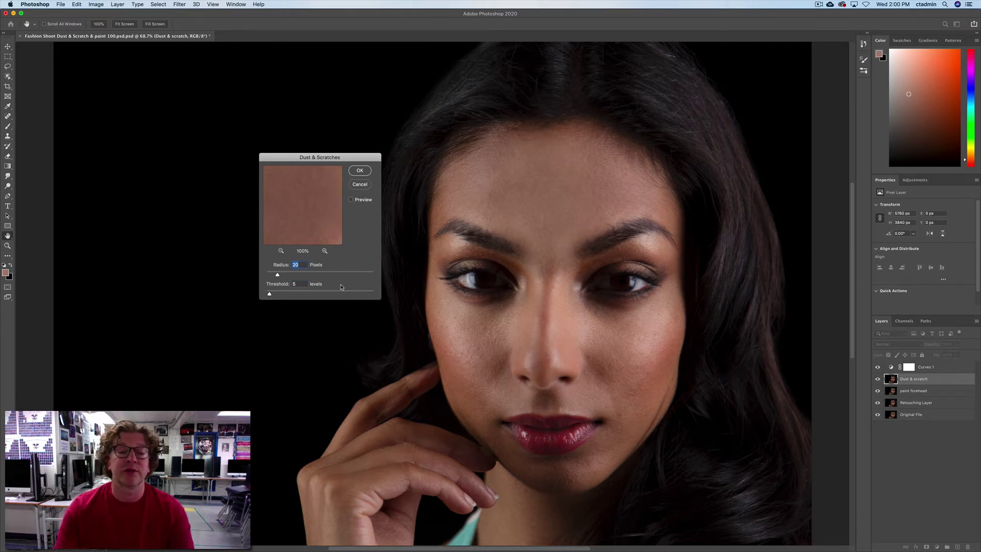
{"action": "left_click", "coordinate": [350, 199]}
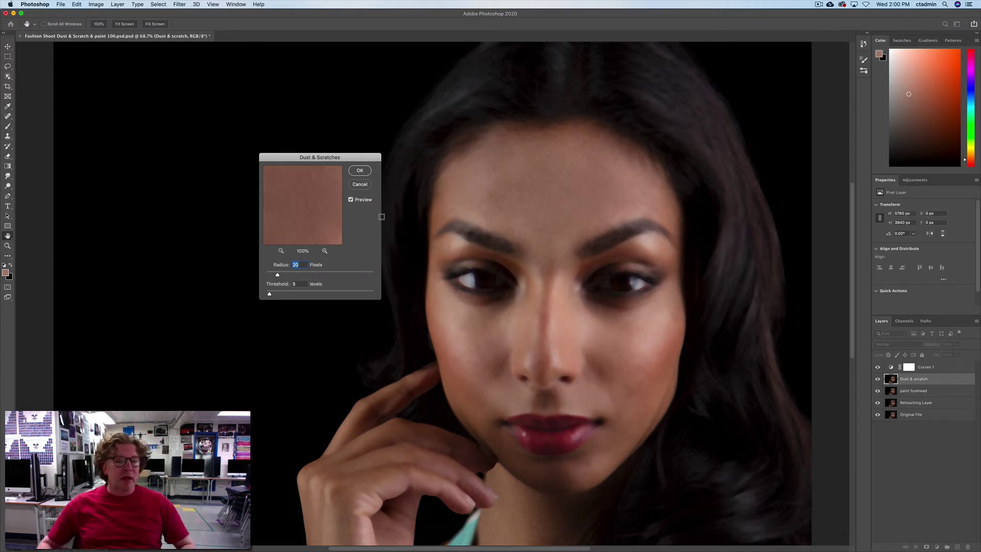
{"action": "left_click", "coordinate": [360, 171]}
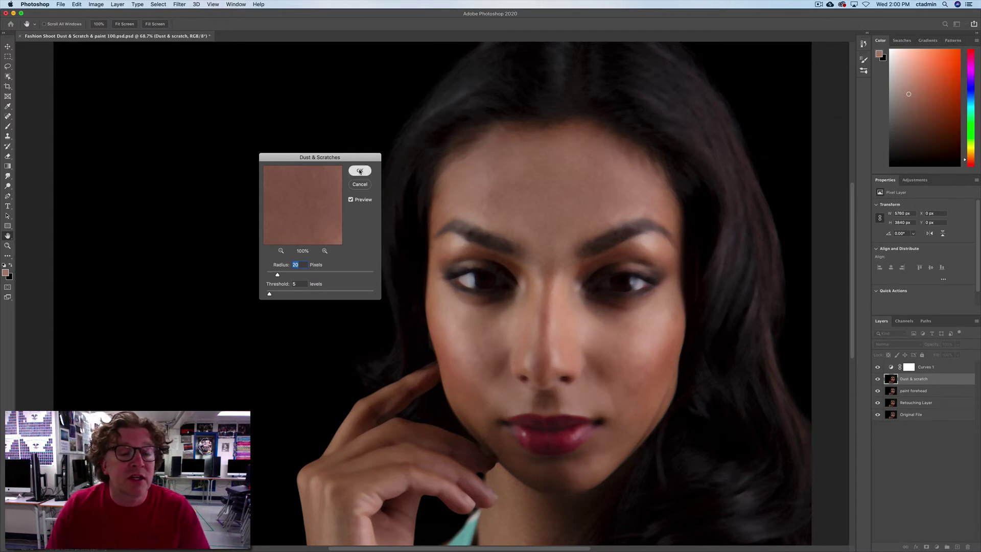
Rename the filtered layer 'Dust & scratch 20-5' and keep it as the selected layer
{"action": "double_click", "coordinate": [927, 379]}
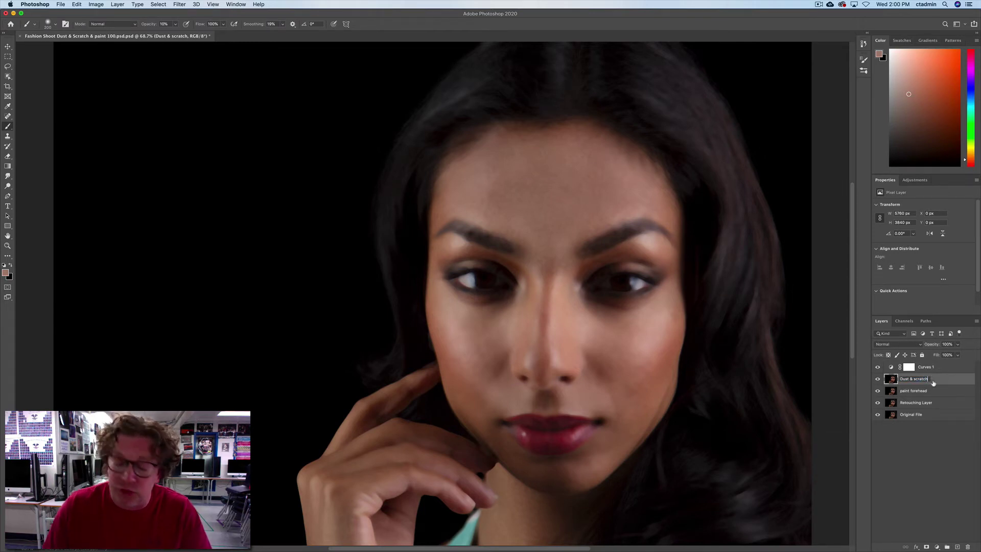
{"action": "type", "text": "20-"}
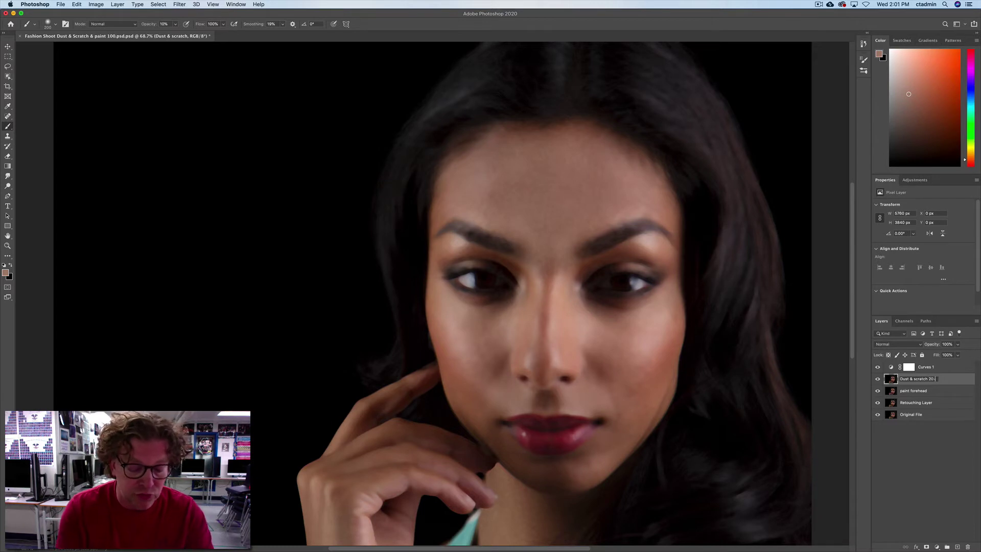
{"action": "type", "text": "5"}
{"action": "key", "text": "Return"}
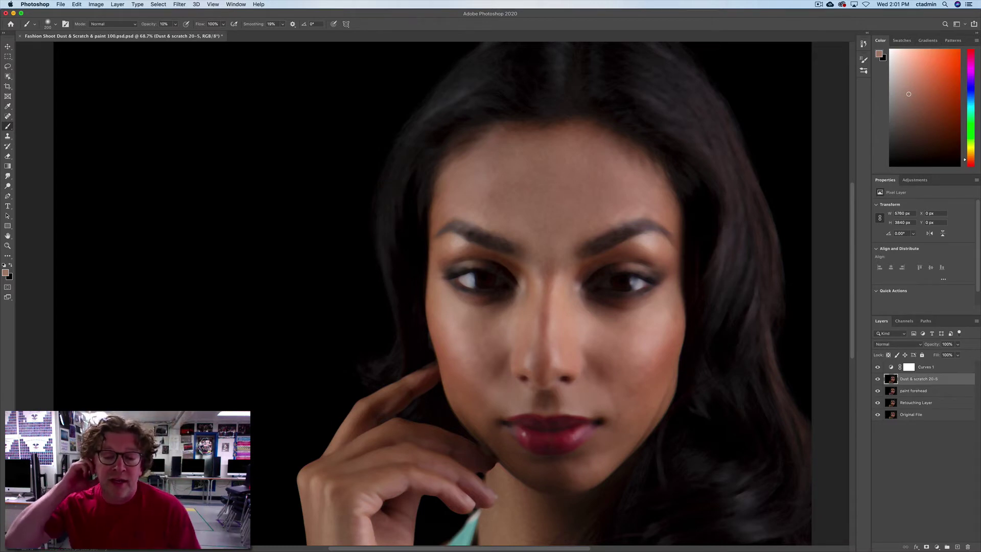
{"action": "left_click", "coordinate": [937, 392]}
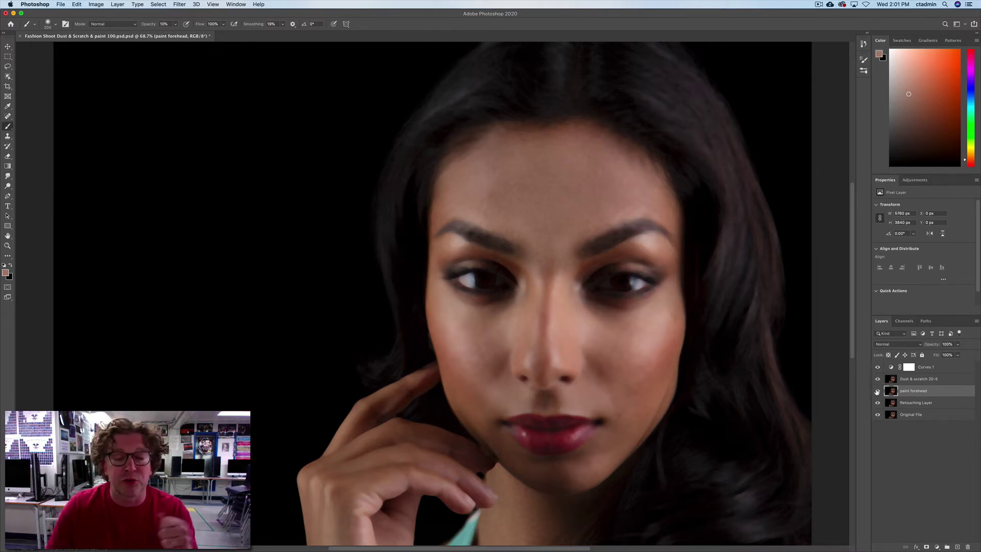
{"action": "left_click", "coordinate": [951, 381]}
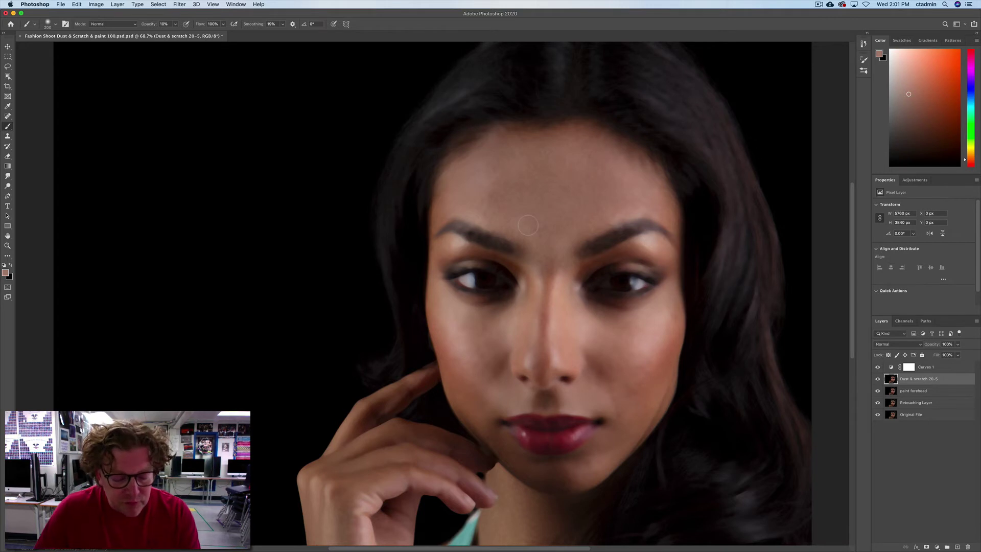
Marquee-select a rectangle across the forehead and zoom in to about 187%
{"action": "key", "text": "m"}
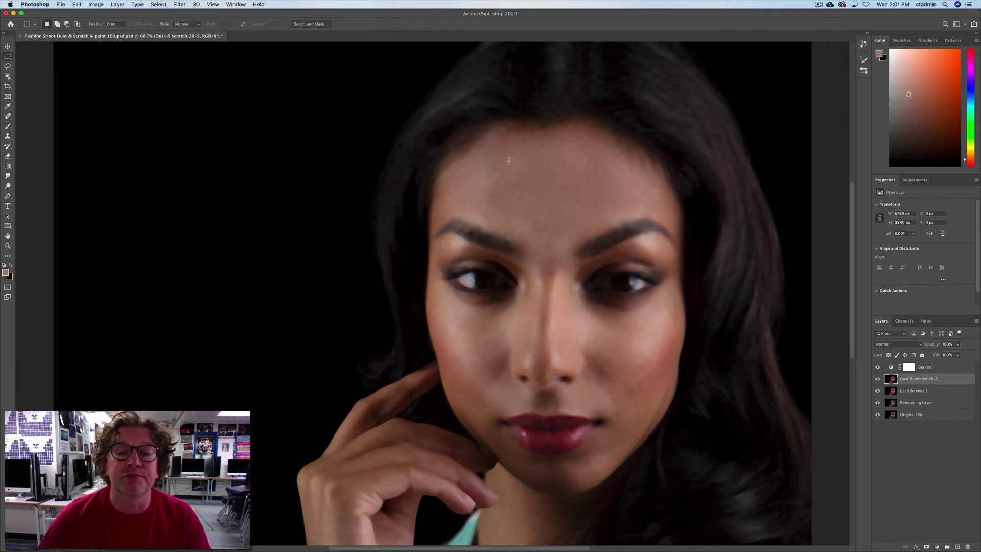
{"action": "left_click_drag", "start_coordinate": [496, 157], "coordinate": [602, 208]}
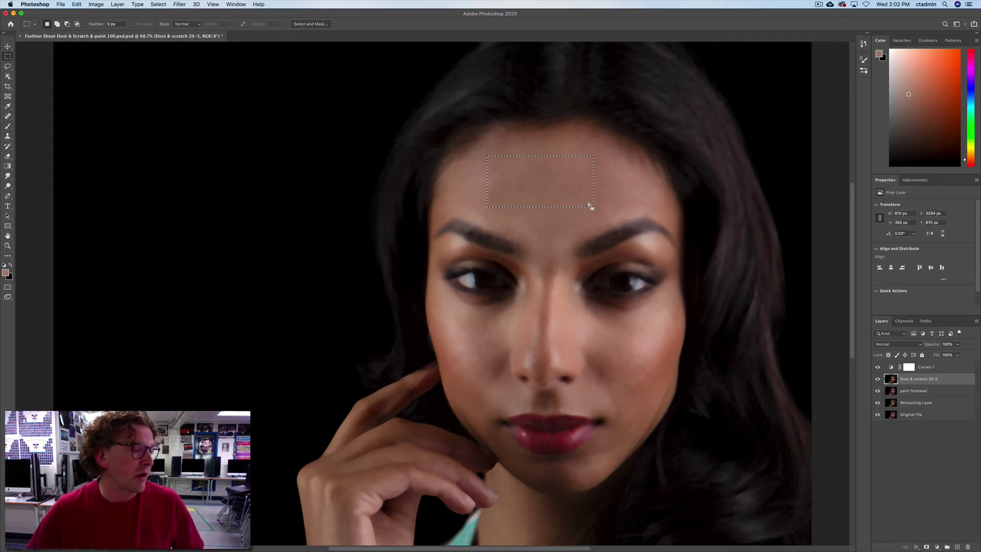
{"action": "key", "text": "z"}
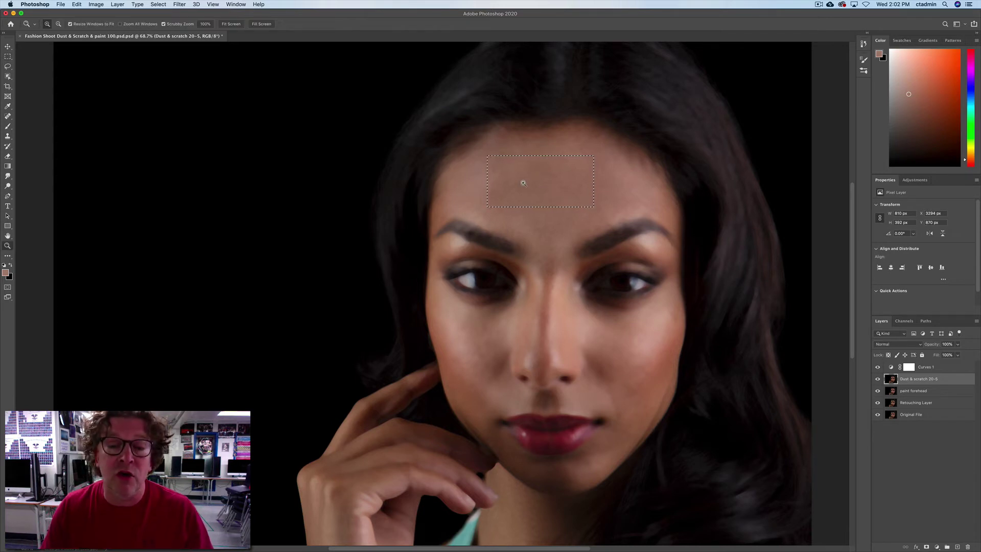
{"action": "key", "text": "ctrl+d"}
{"action": "left_click_drag", "start_coordinate": [544, 187], "coordinate": [555, 187]}
{"action": "key", "text": "ctrl+shift+d"}
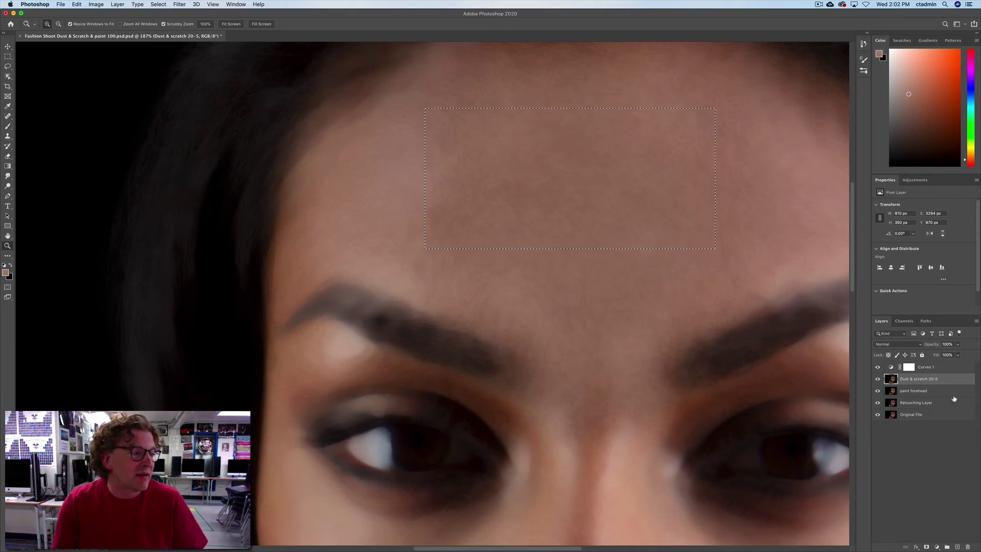
Add a layer mask to Dust & scratch 20-5, then undo an extra empty layer
{"action": "left_click", "coordinate": [927, 547]}
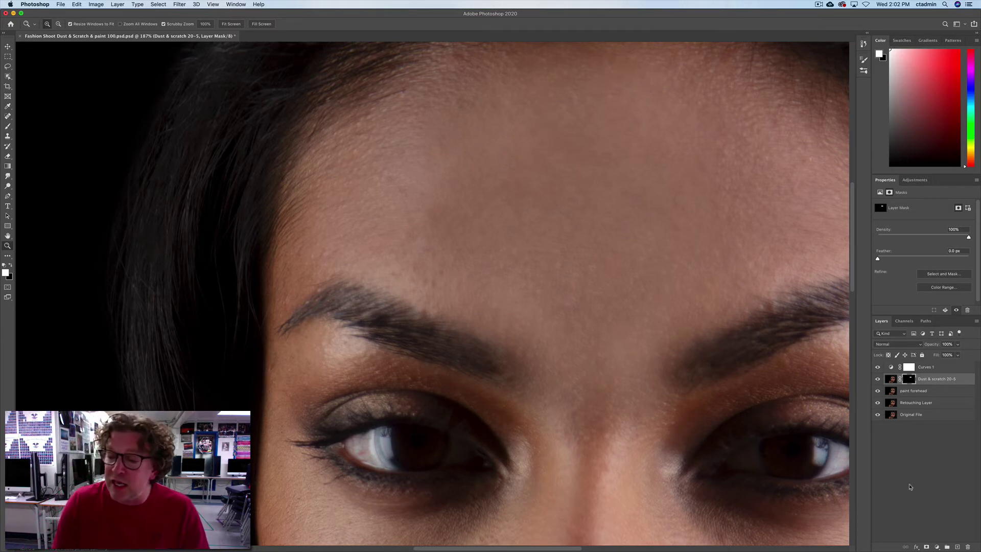
{"action": "left_click", "coordinate": [957, 547]}
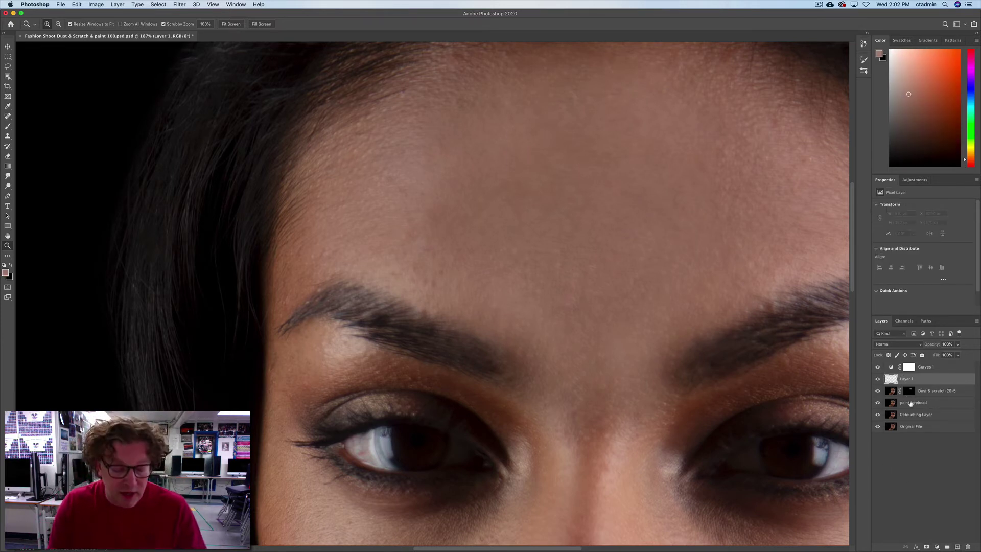
{"action": "key", "text": "super+z"}
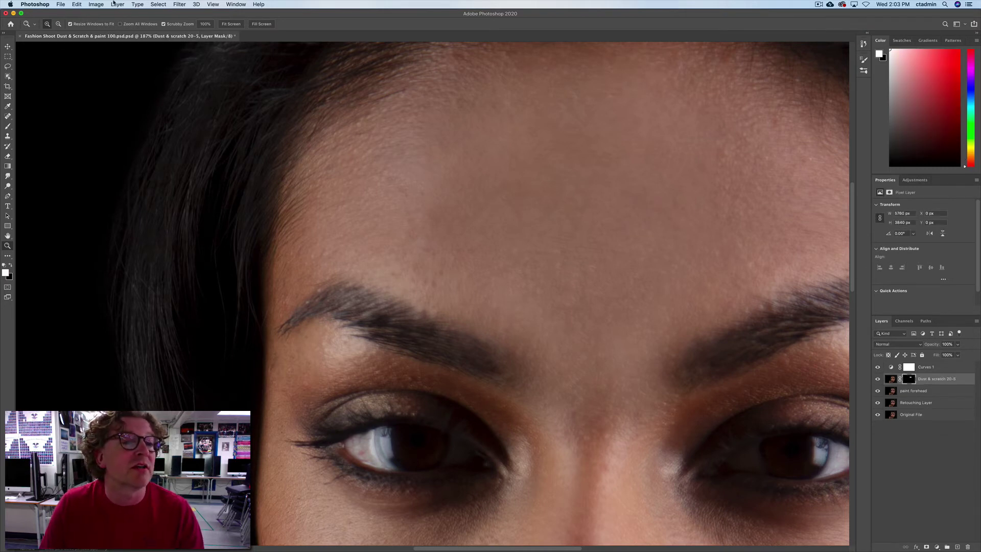
Create a clipped 'Texture for skin' layer in Overlay mode filled with 50% gray
{"action": "left_click", "coordinate": [117, 5]}
{"action": "mouse_move", "coordinate": [168, 13]}
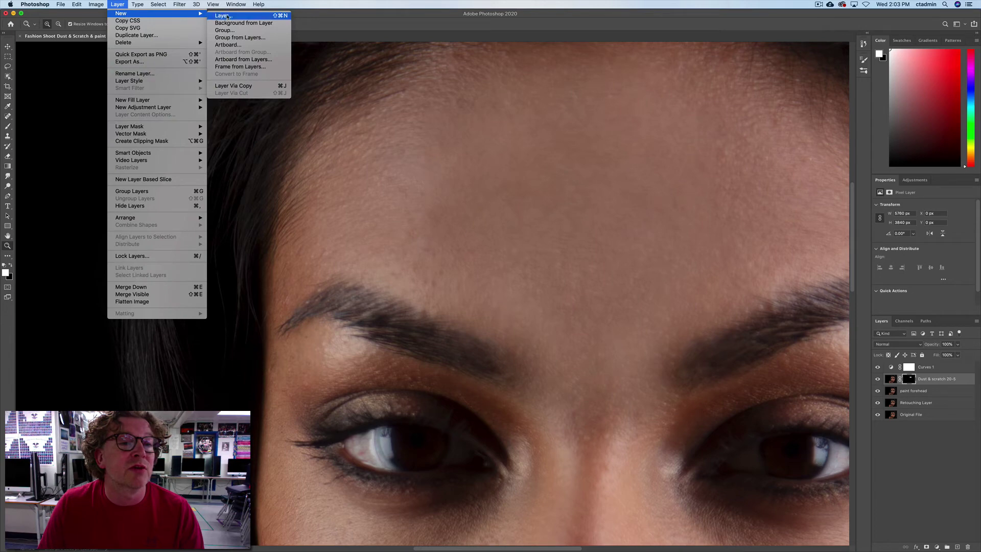
{"action": "left_click", "coordinate": [279, 17]}
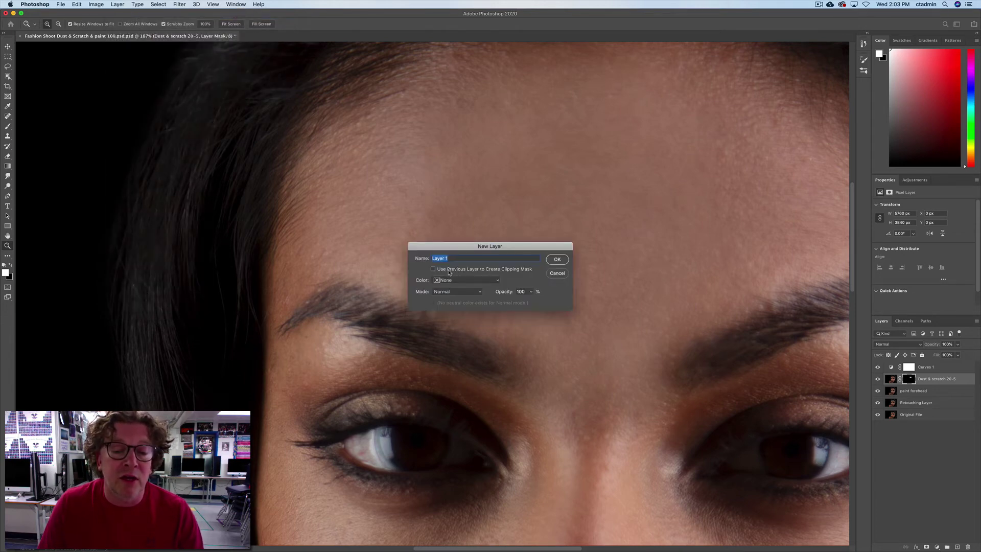
{"action": "left_click", "coordinate": [432, 269]}
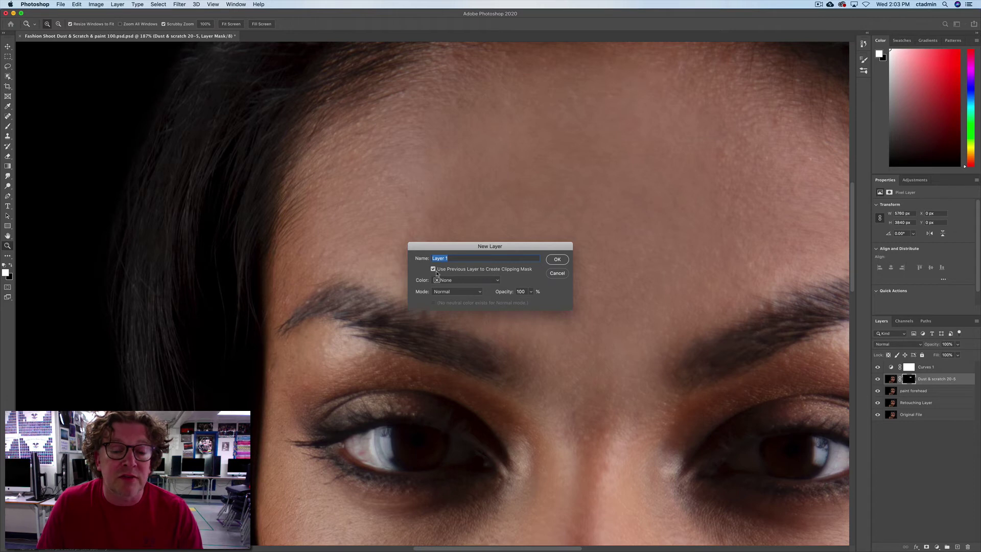
{"action": "left_click", "coordinate": [459, 291]}
{"action": "left_click", "coordinate": [460, 292]}
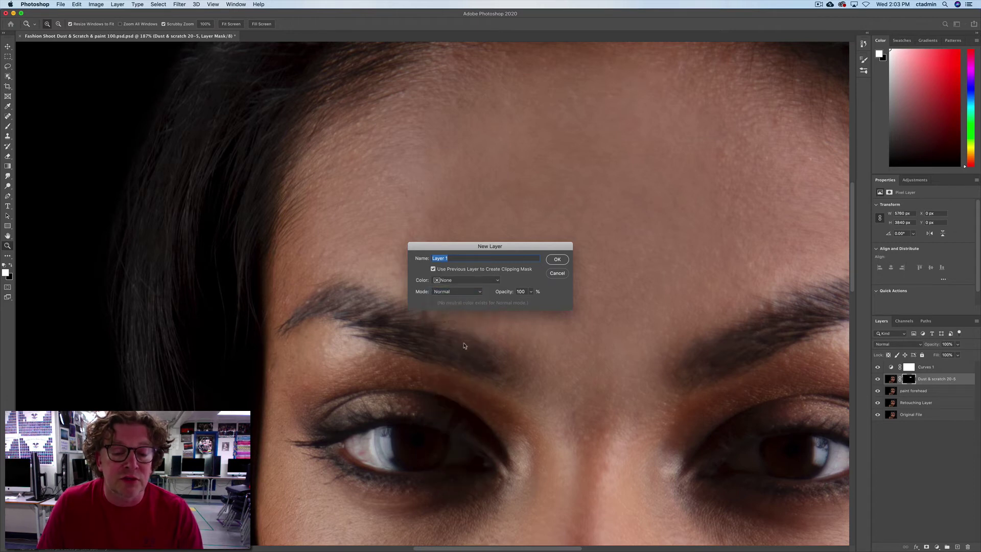
{"action": "left_click", "coordinate": [448, 291]}
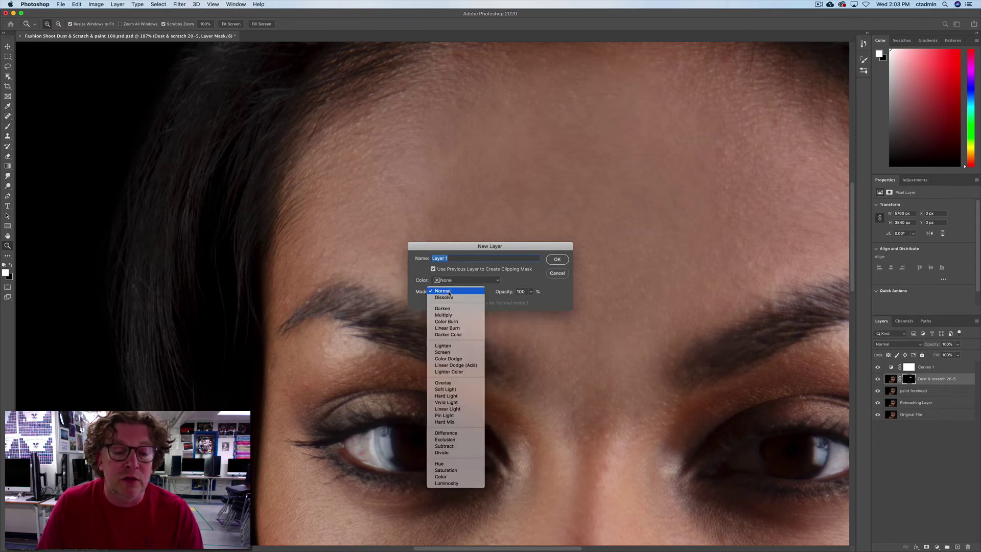
{"action": "left_click", "coordinate": [454, 383]}
{"action": "left_click", "coordinate": [450, 303]}
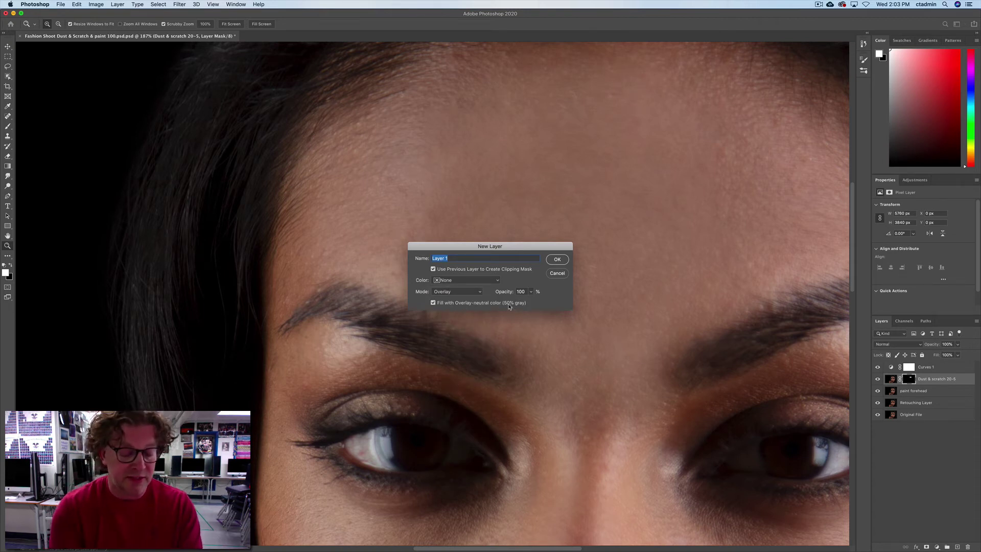
{"action": "type", "text": "Te"}
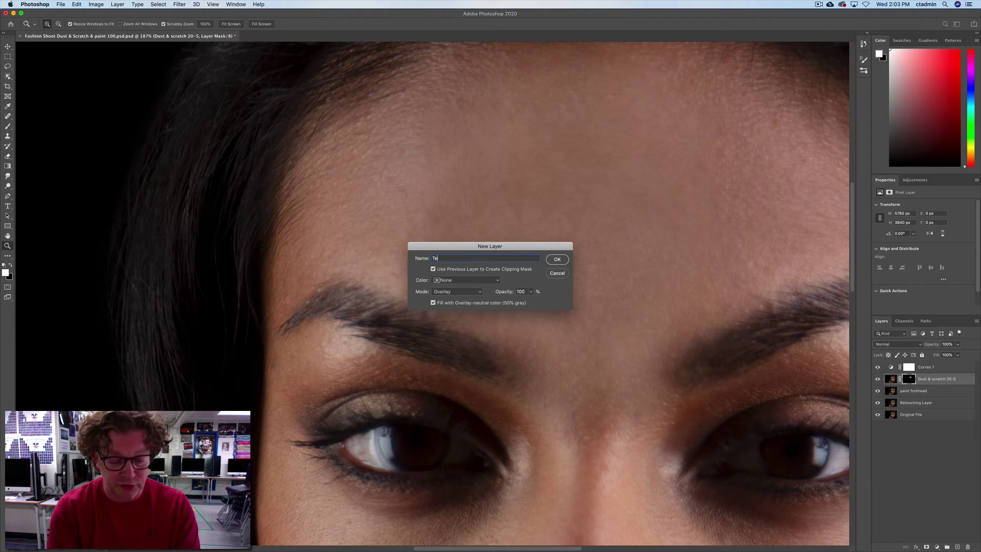
{"action": "type", "text": "xture for skin"}
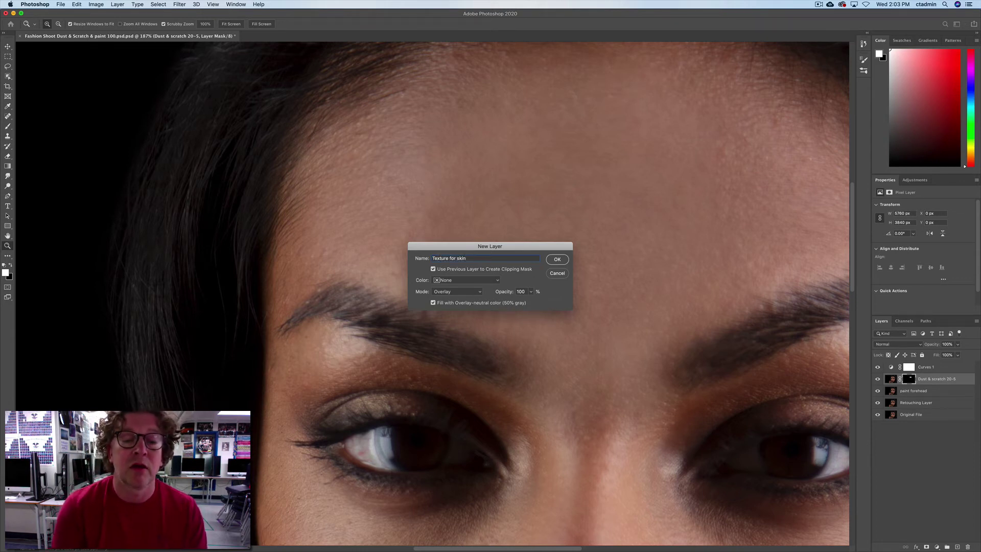
{"action": "left_click", "coordinate": [560, 260]}
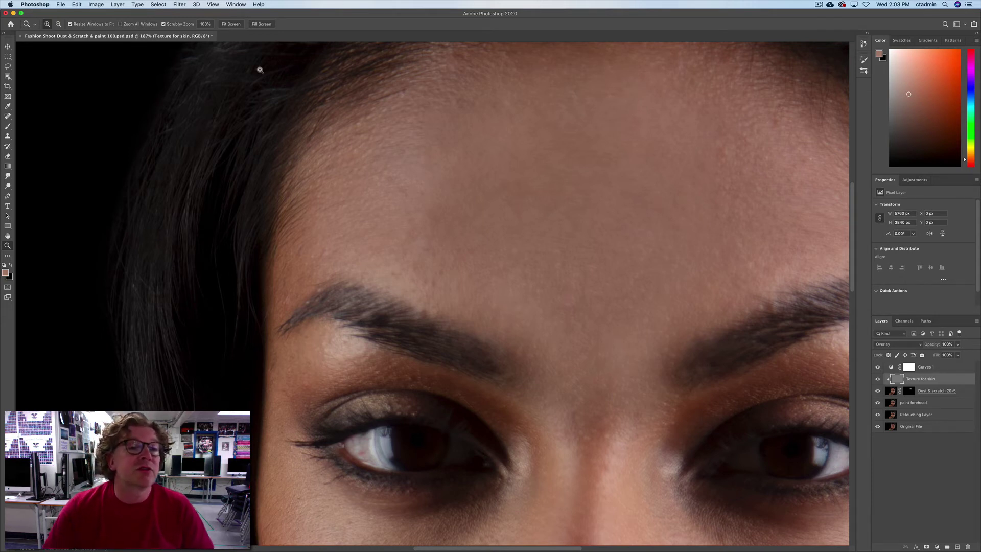
Apply the Filter Gallery Texturizer with Sandstone texture, relief 4, and increased scaling
{"action": "left_click", "coordinate": [179, 4]}
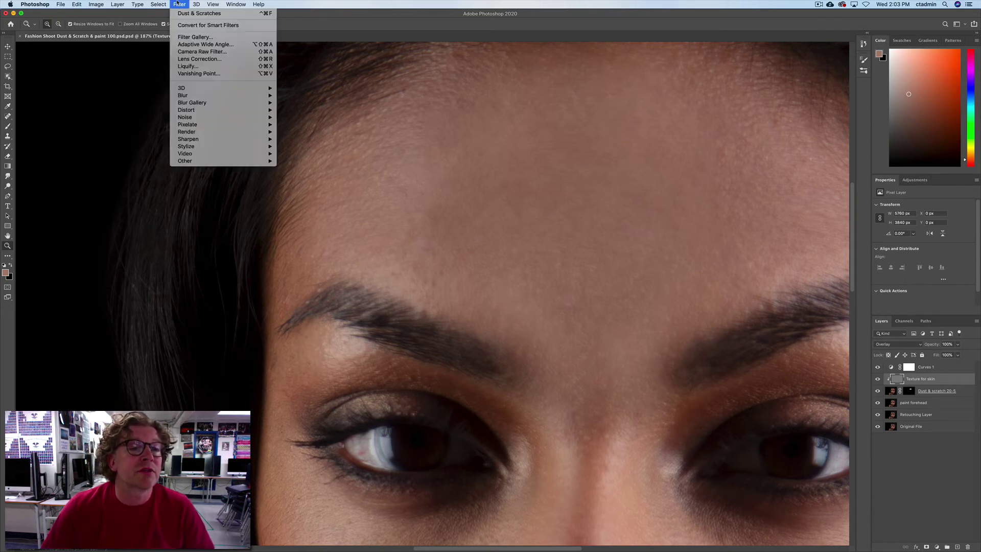
{"action": "left_click", "coordinate": [285, 106]}
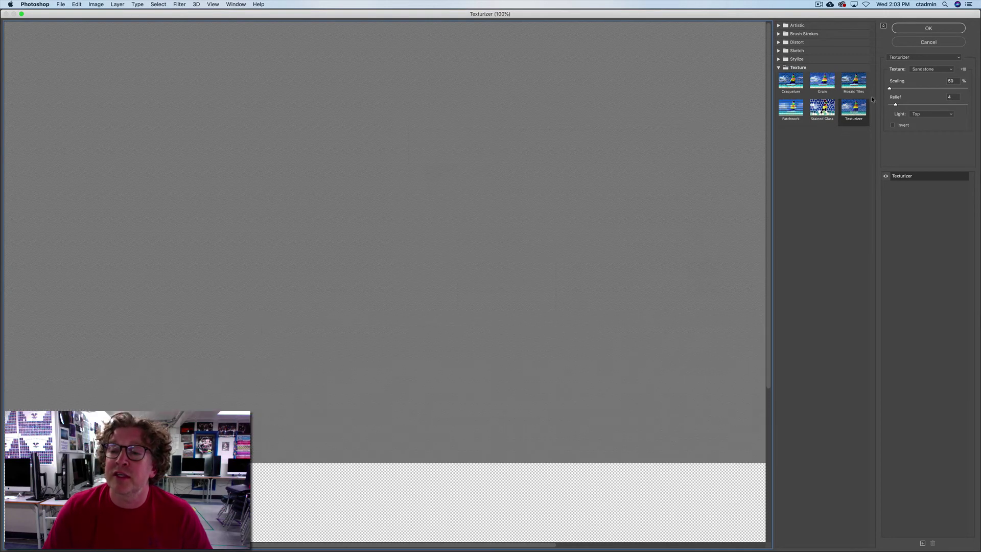
{"action": "left_click", "coordinate": [853, 109]}
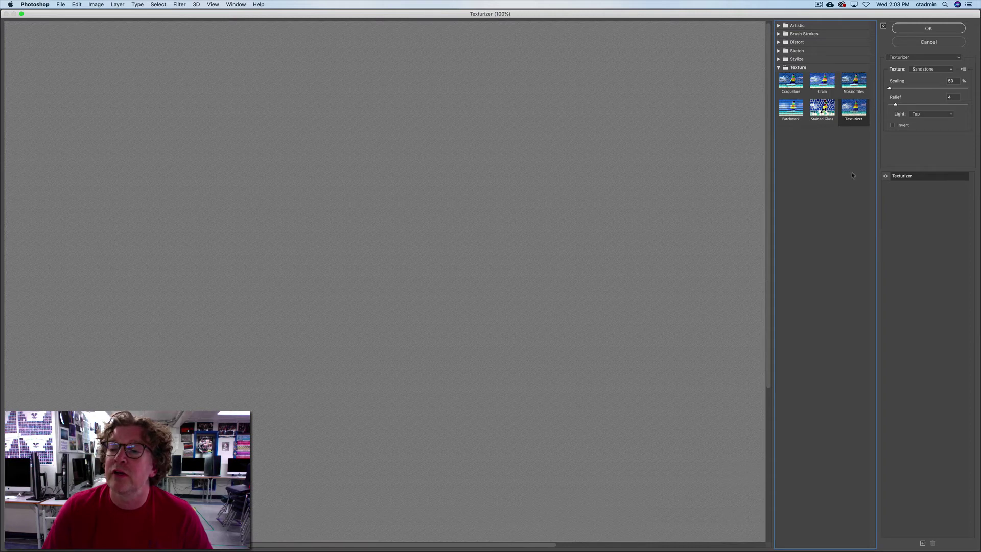
{"action": "left_click", "coordinate": [914, 59]}
{"action": "left_click", "coordinate": [913, 59]}
{"action": "left_click", "coordinate": [930, 69]}
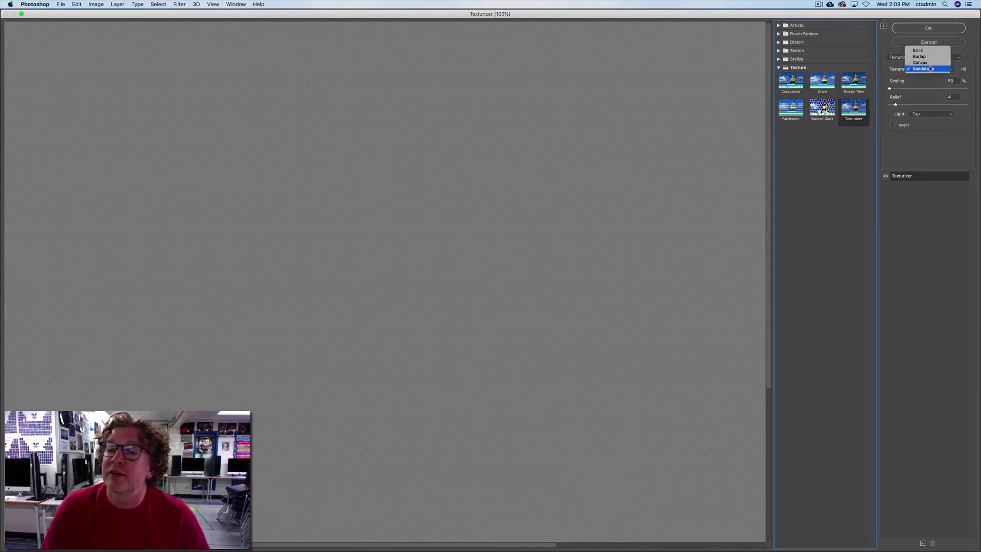
{"action": "left_click", "coordinate": [930, 69]}
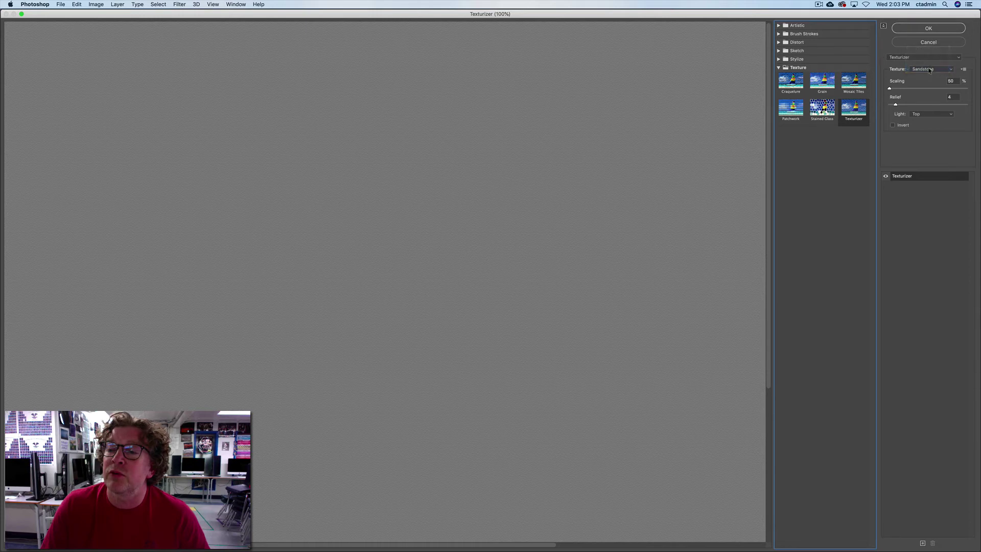
{"action": "left_click", "coordinate": [890, 89]}
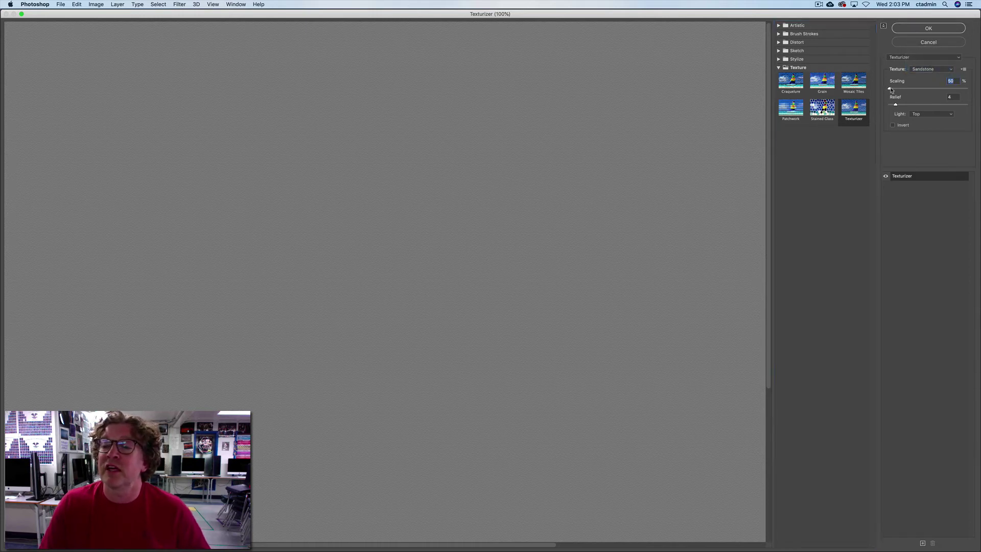
{"action": "left_click_drag", "start_coordinate": [889, 90], "coordinate": [901, 89]}
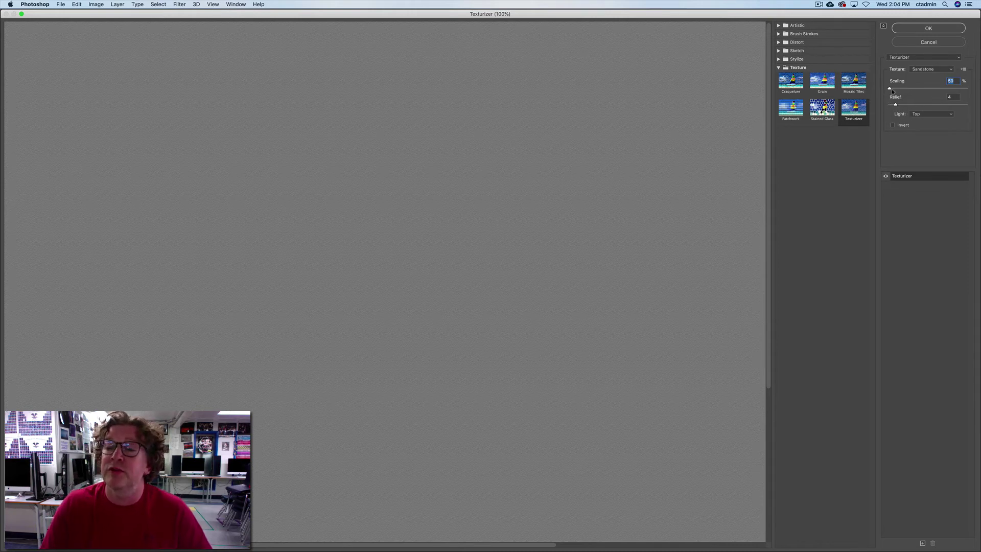
{"action": "mouse_move", "coordinate": [889, 89]}
{"action": "left_mouse_down"}
{"action": "mouse_move", "coordinate": [918, 89]}
{"action": "mouse_move", "coordinate": [889, 88]}
{"action": "left_mouse_up"}
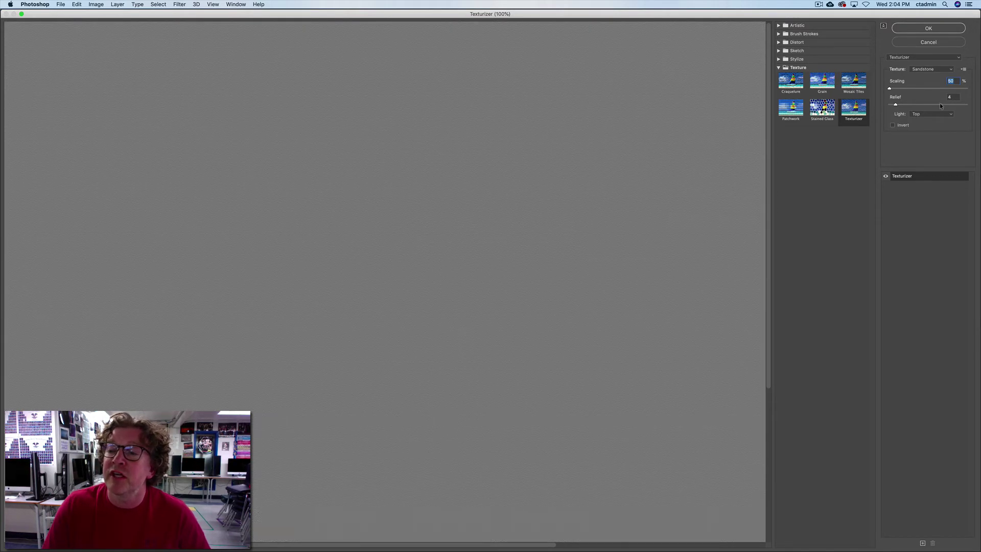
{"action": "left_click", "coordinate": [917, 29]}
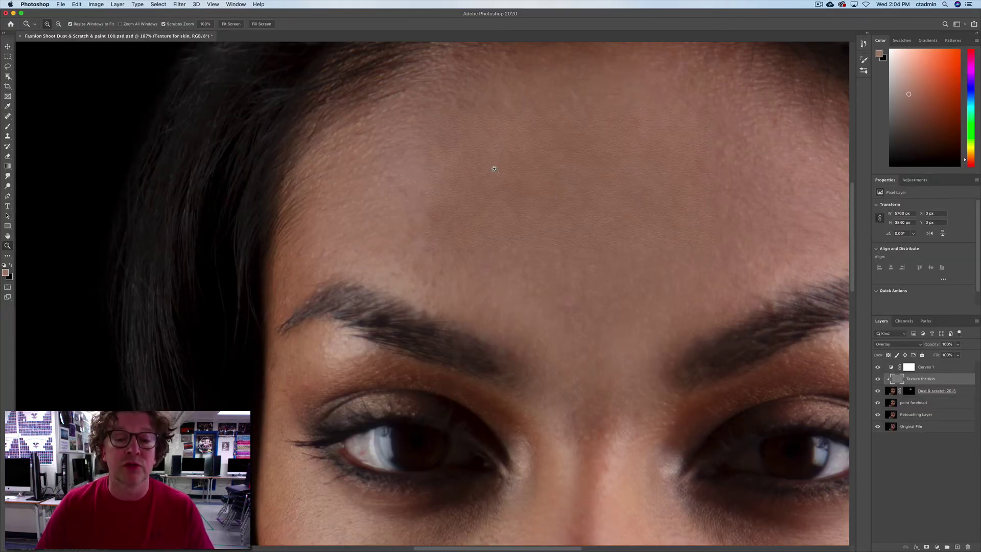
Zoom in and back out on the forehead grain, then start Free Transform
{"action": "left_click_drag", "start_coordinate": [494, 168], "coordinate": [511, 167]}
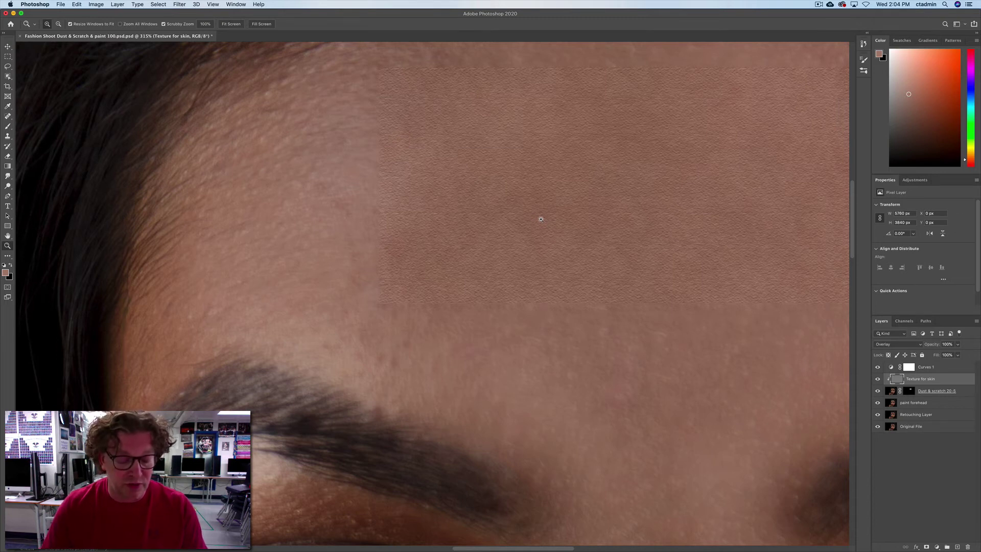
{"action": "left_click", "coordinate": [566, 210], "text": "alt"}
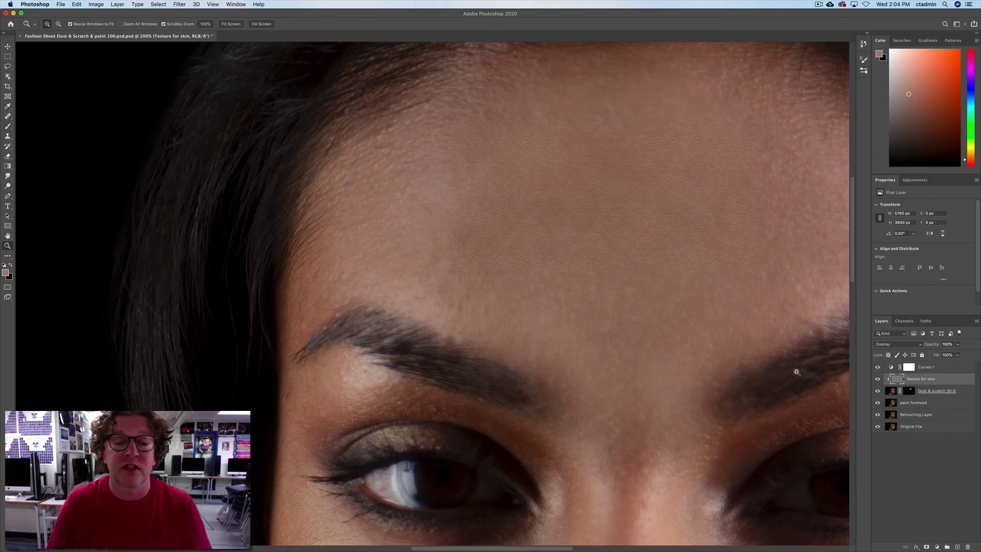
{"action": "key", "text": "super+t"}
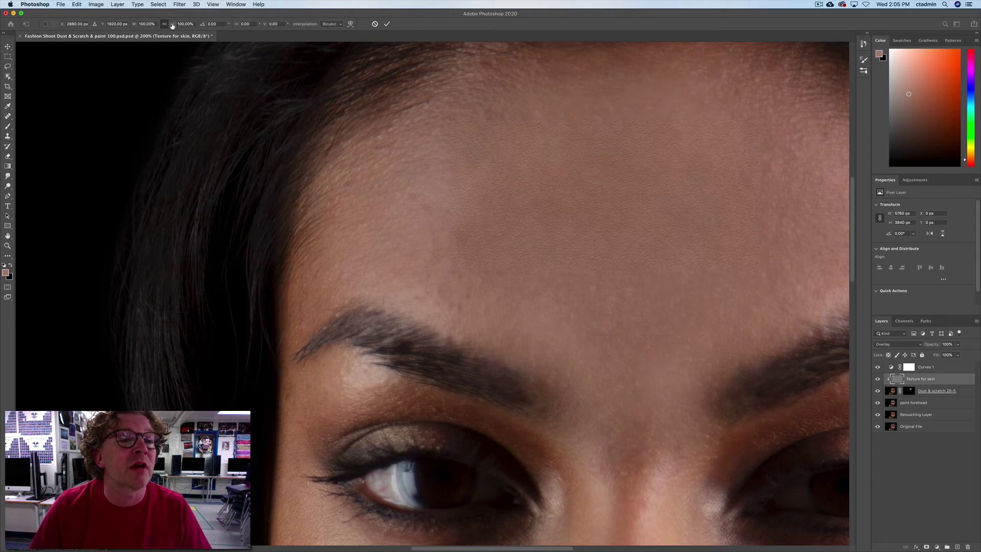
Adjust the texture's transform scale through about 80% and 65%, settling on 70%
{"action": "mouse_move", "coordinate": [173, 26]}
{"action": "left_mouse_down"}
{"action": "mouse_move", "coordinate": [217, 31]}
{"action": "mouse_move", "coordinate": [160, 28]}
{"action": "left_mouse_up"}
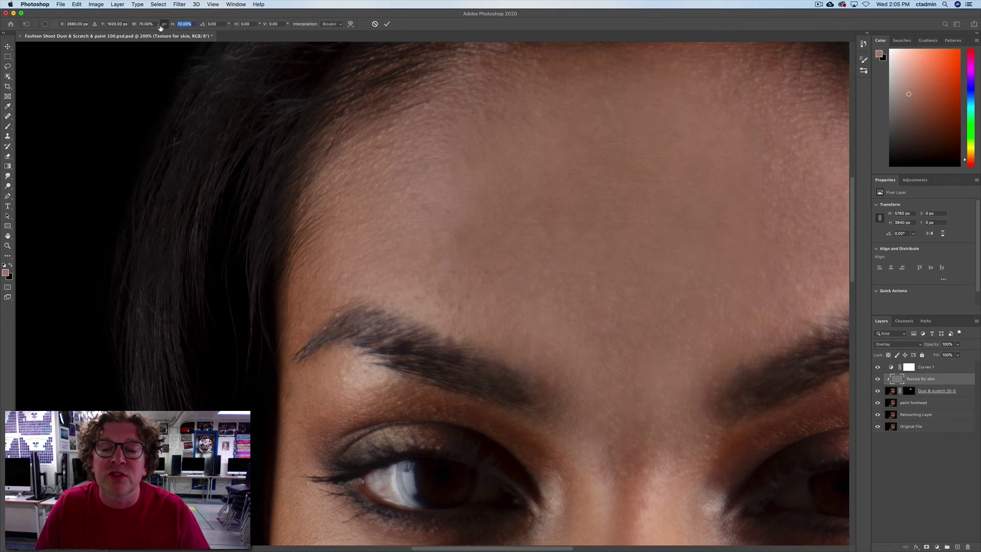
{"action": "left_click_drag", "start_coordinate": [160, 27], "coordinate": [160, 26]}
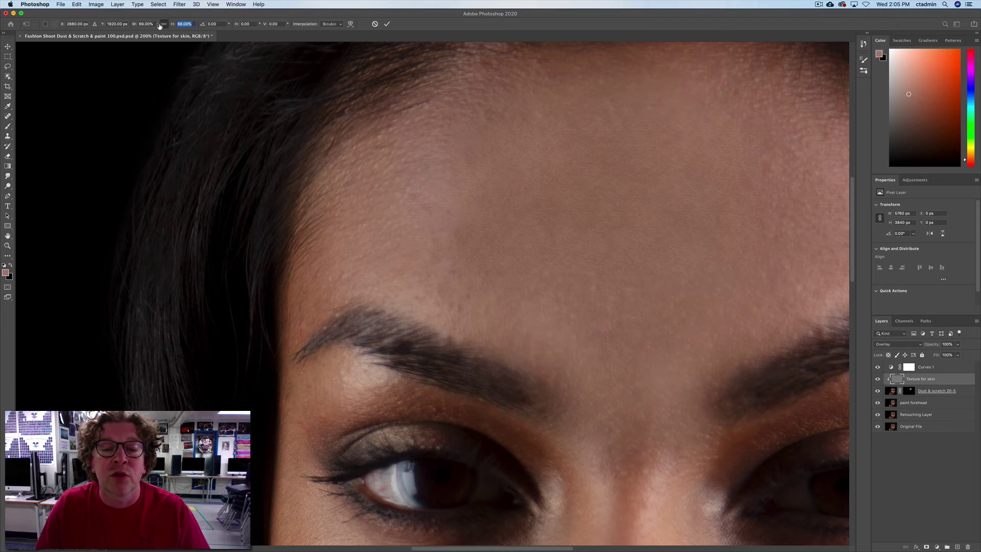
{"action": "left_click_drag", "start_coordinate": [159, 25], "coordinate": [157, 25]}
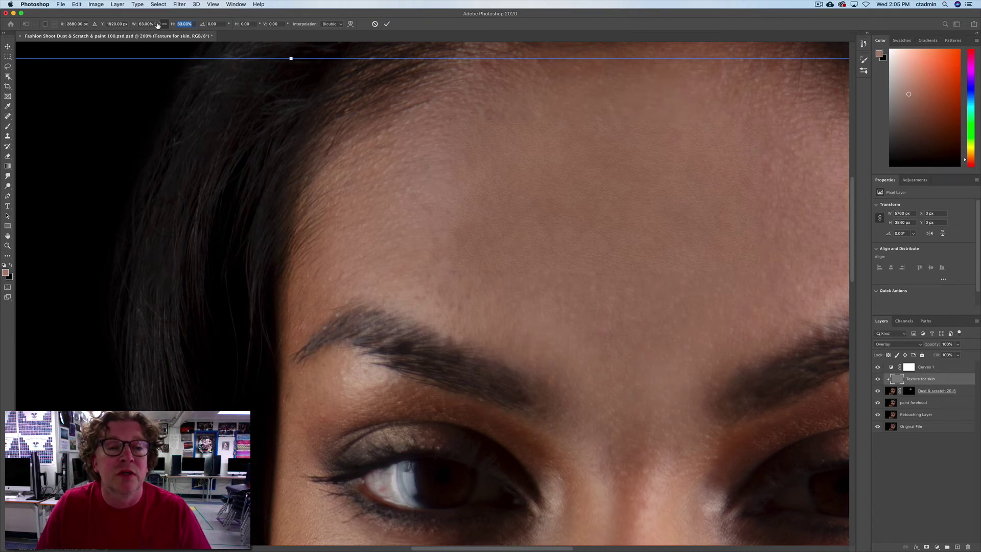
{"action": "left_click_drag", "start_coordinate": [158, 25], "coordinate": [159, 25]}
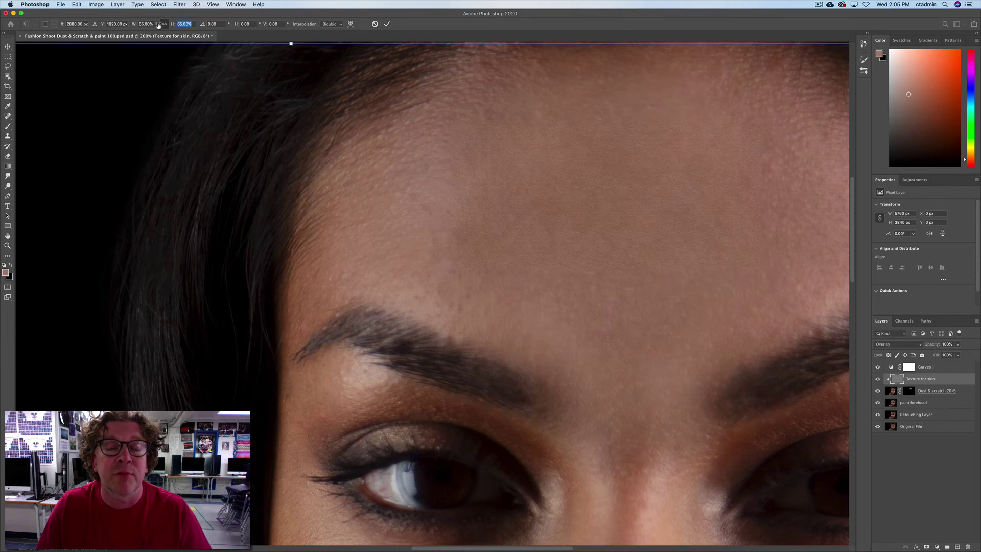
{"action": "left_click_drag", "start_coordinate": [158, 26], "coordinate": [160, 26]}
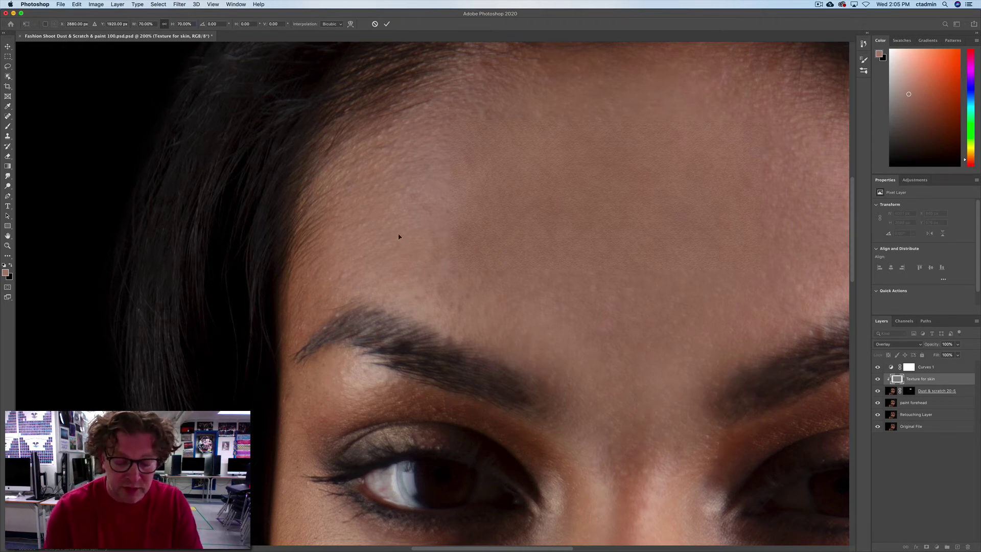
Shift the scaled texture right over the face, stretch it downward, and commit
{"action": "key", "text": "super+0"}
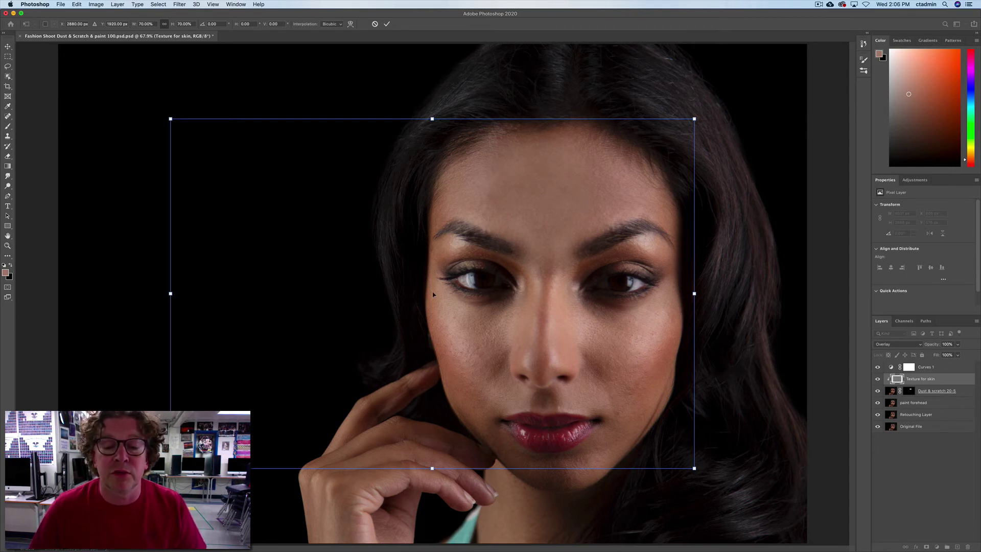
{"action": "left_click_drag", "start_coordinate": [433, 294], "coordinate": [519, 296]}
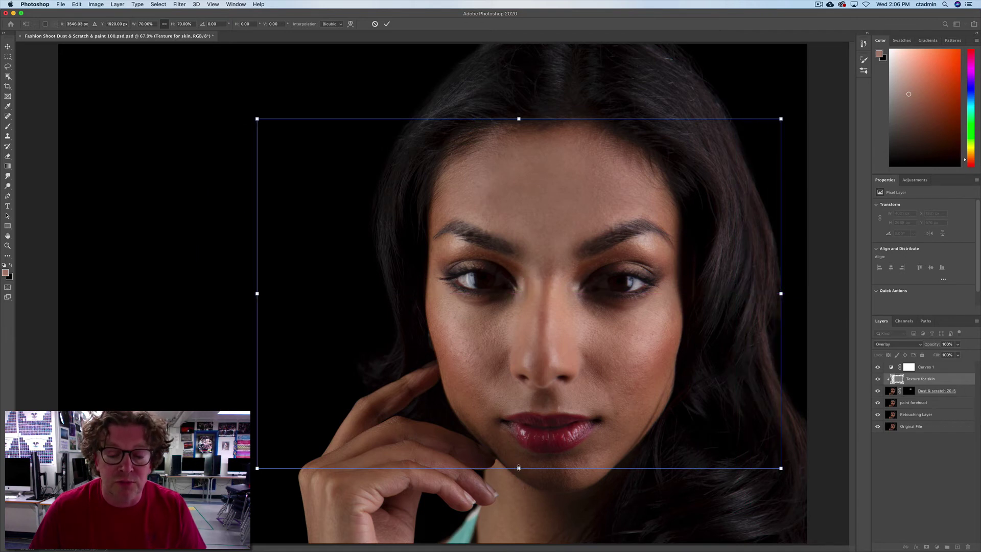
{"action": "left_click_drag", "start_coordinate": [519, 468], "coordinate": [519, 497]}
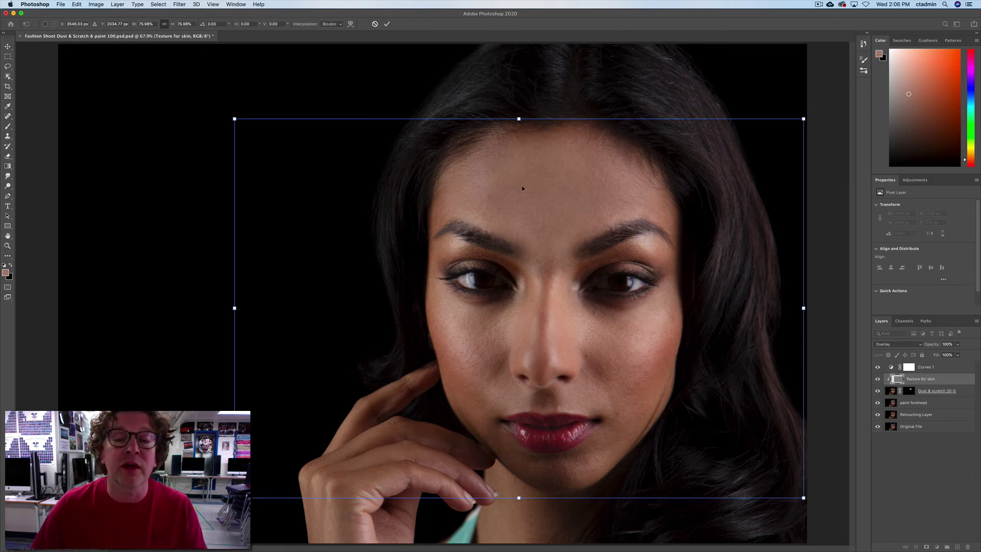
{"action": "left_click", "coordinate": [387, 25]}
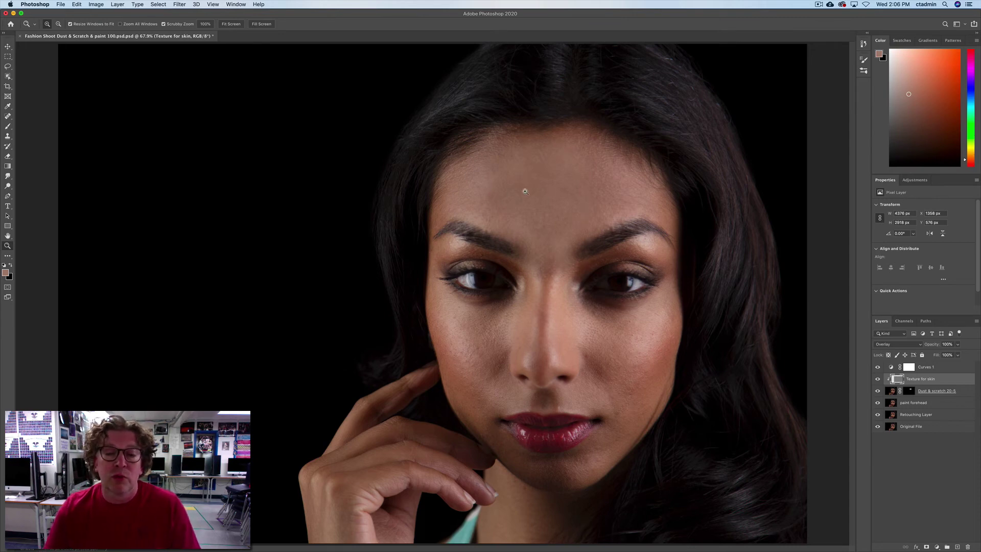
{"action": "left_click_drag", "start_coordinate": [524, 191], "coordinate": [560, 193]}
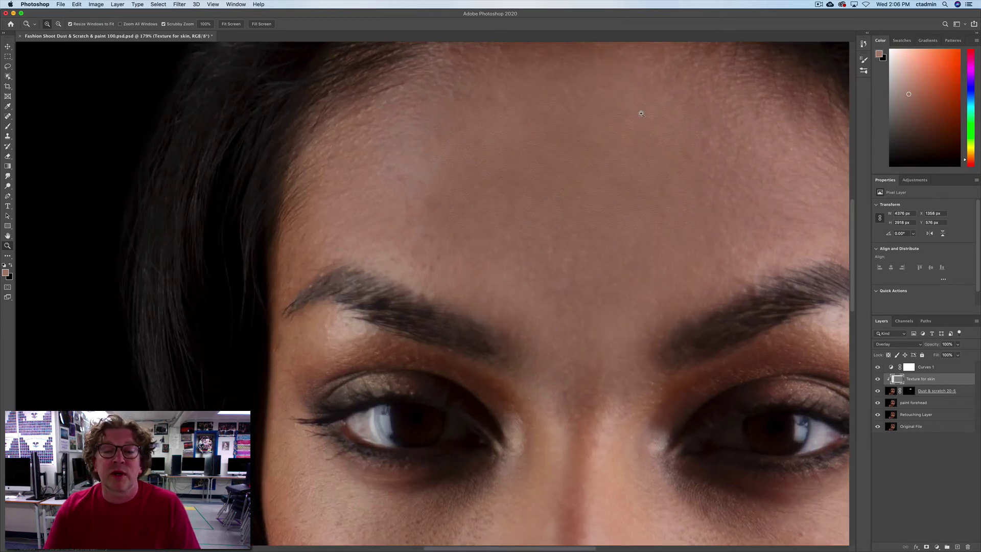
Fill the Dust & scratch 20-5 mask with the black background colour
{"action": "left_click", "coordinate": [910, 391]}
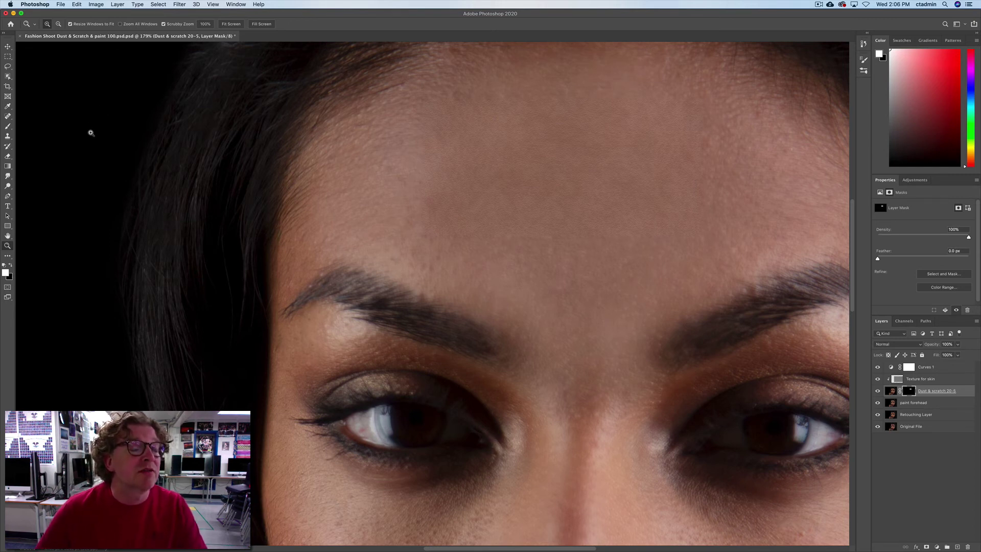
{"action": "left_click", "coordinate": [74, 5]}
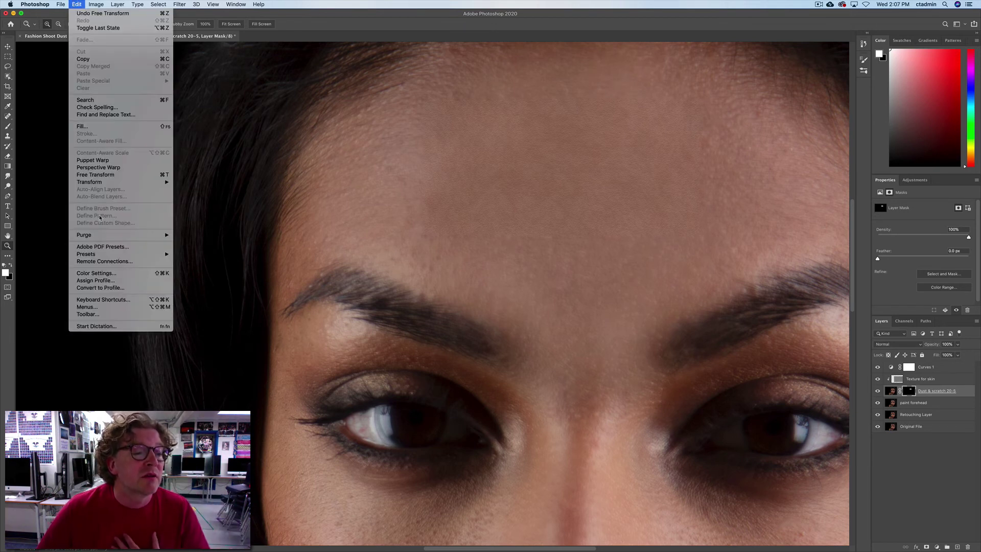
{"action": "left_click", "coordinate": [100, 127]}
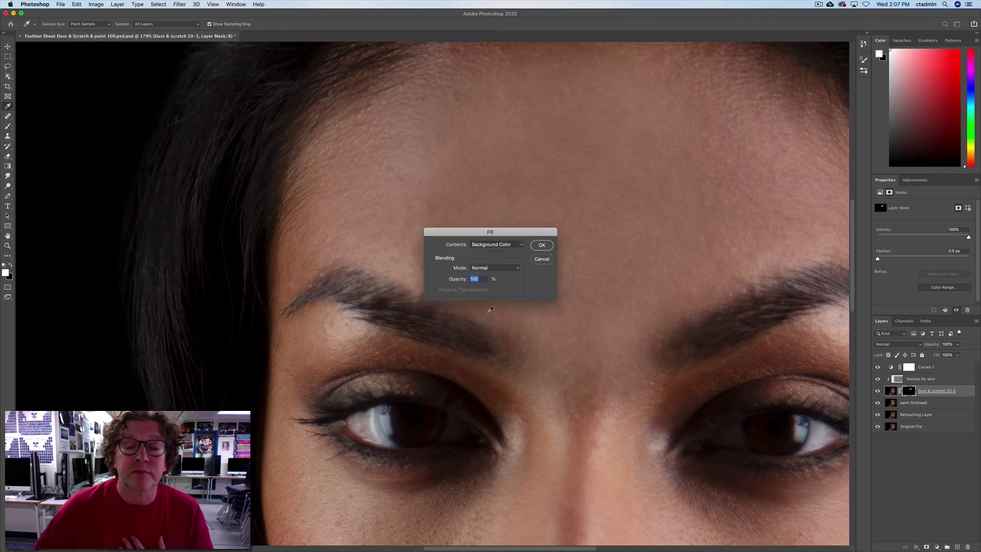
{"action": "left_click", "coordinate": [495, 245]}
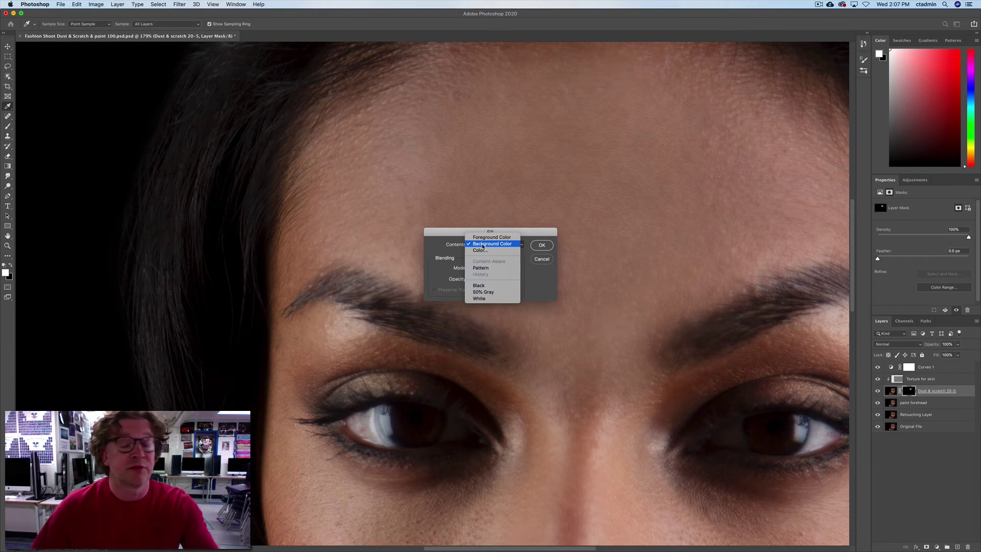
{"action": "left_click", "coordinate": [482, 244]}
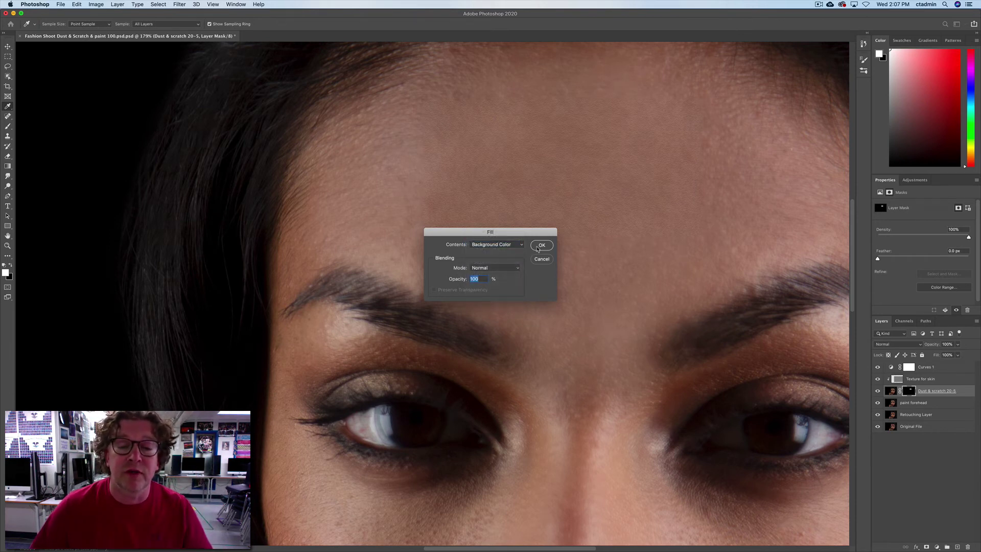
{"action": "key", "text": "Return"}
{"action": "key", "text": "z"}
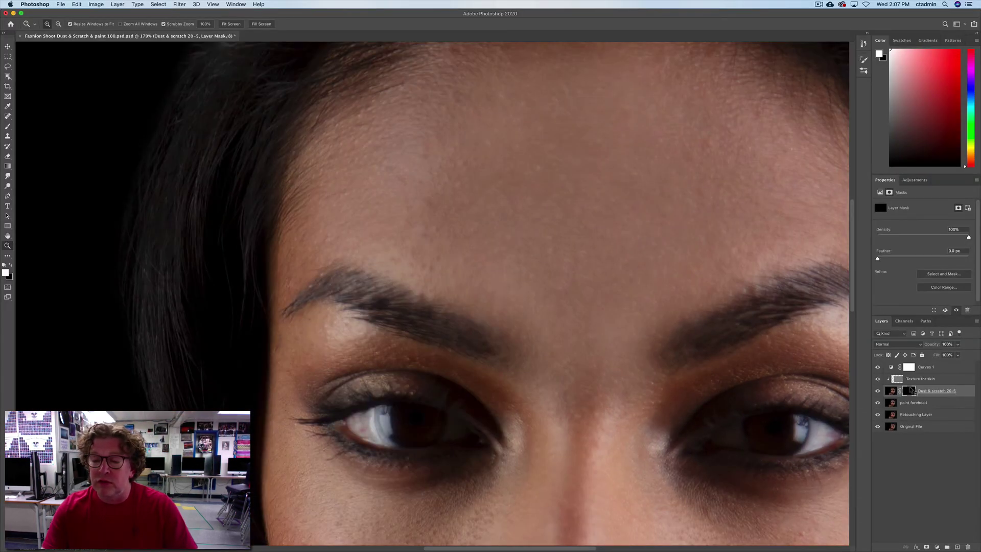
Set the brush to 100% opacity and zoom in on the forehead
{"action": "key", "text": "b"}
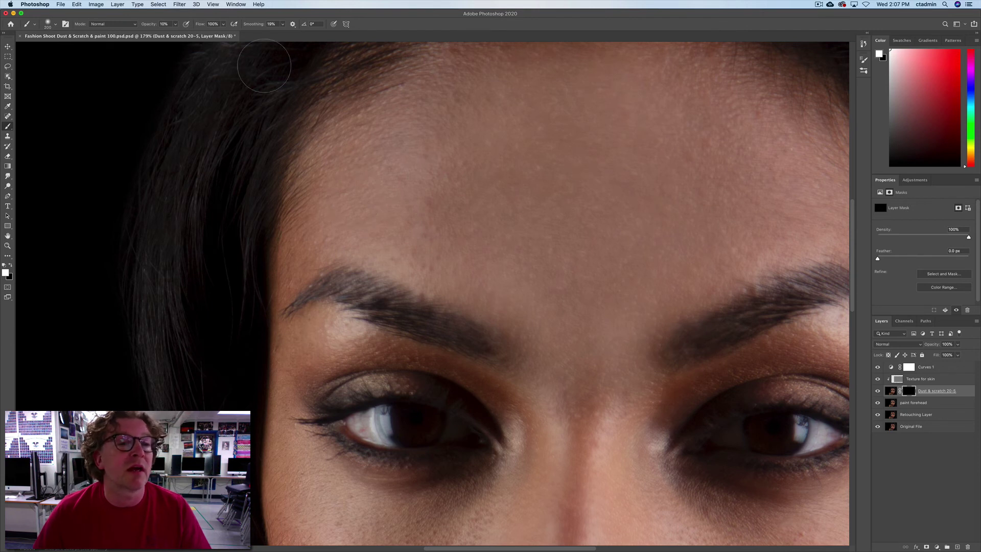
{"action": "left_click_drag", "start_coordinate": [146, 25], "coordinate": [423, 34]}
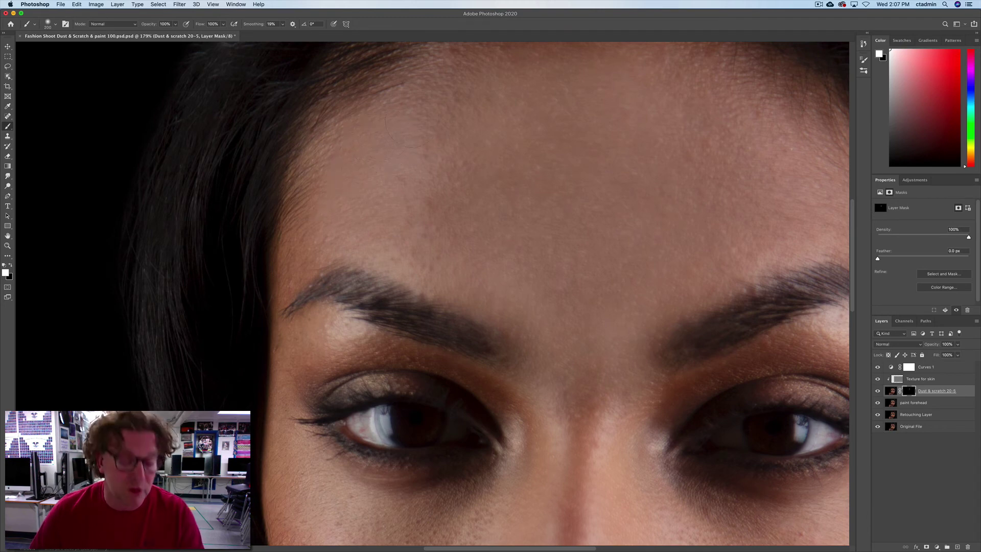
{"action": "key", "text": "z"}
{"action": "left_click", "coordinate": [422, 122]}
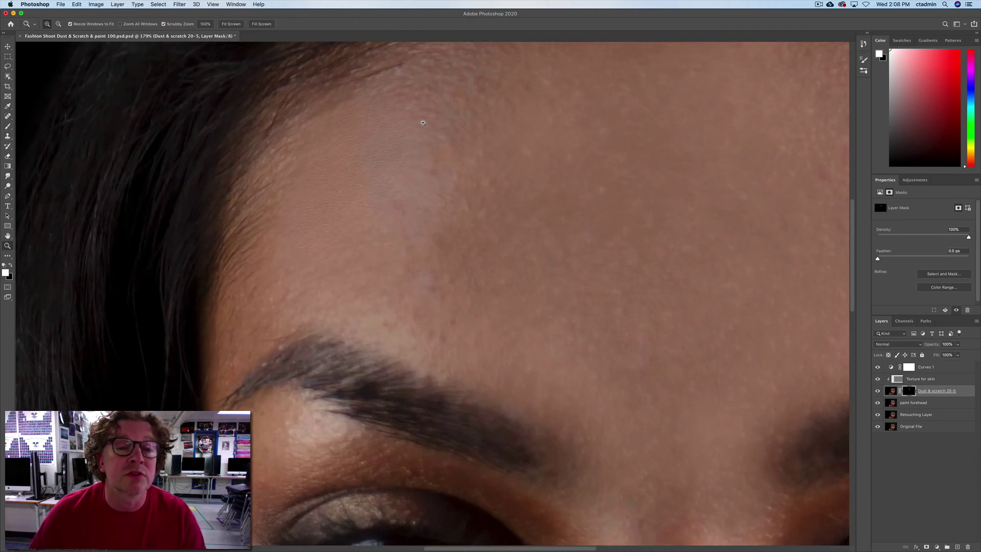
{"action": "scroll", "coordinate": [400, 190], "scroll_direction": "up", "scroll_amount": 3}
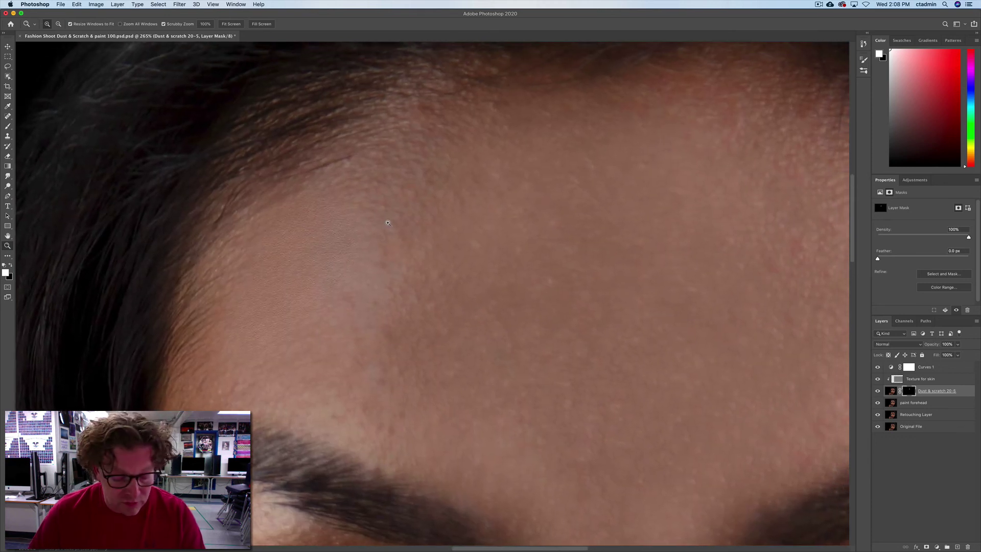
{"action": "key", "text": "b"}
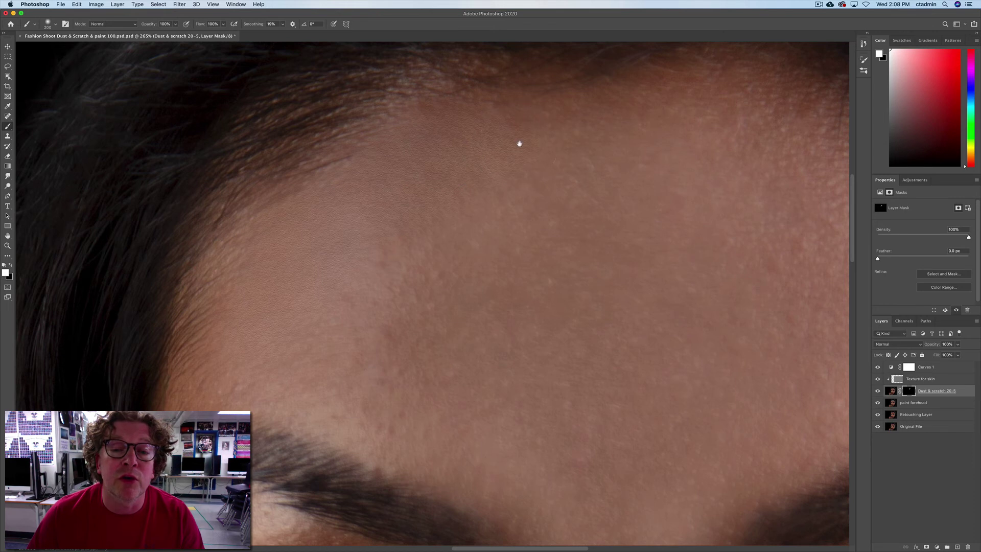
Paint white on the mask across the forehead, hairline and eyebrow area
{"action": "mouse_move", "coordinate": [518, 145]}
{"action": "left_mouse_down"}
{"action": "mouse_move", "coordinate": [391, 219]}
{"action": "mouse_move", "coordinate": [404, 216]}
{"action": "left_mouse_up"}
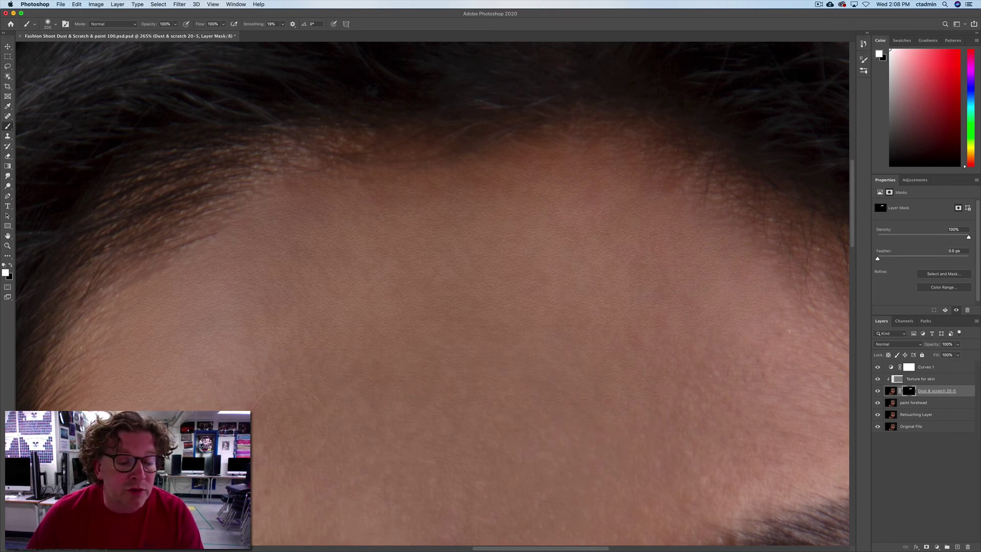
{"action": "left_click_drag", "start_coordinate": [326, 444], "coordinate": [438, 306]}
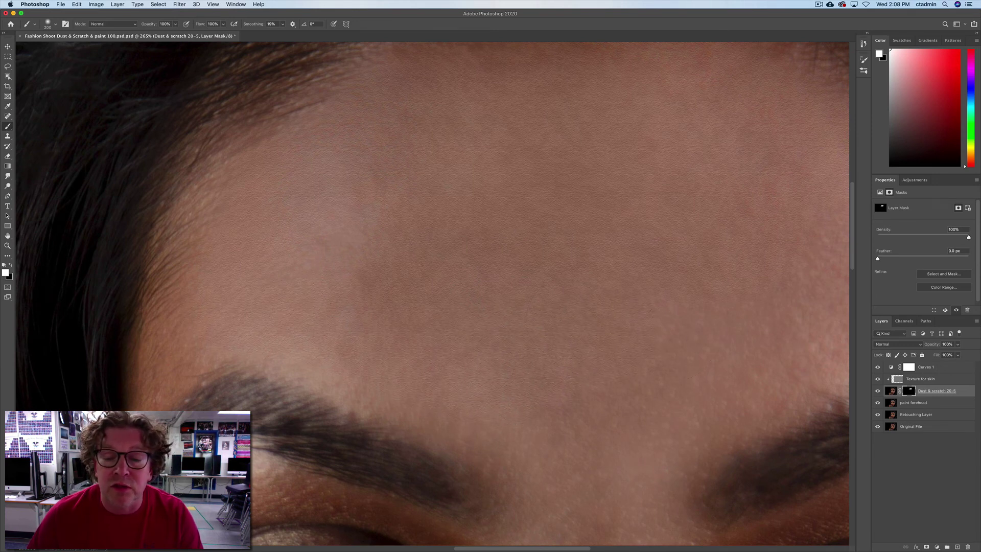
{"action": "left_click_drag", "start_coordinate": [645, 344], "coordinate": [491, 327]}
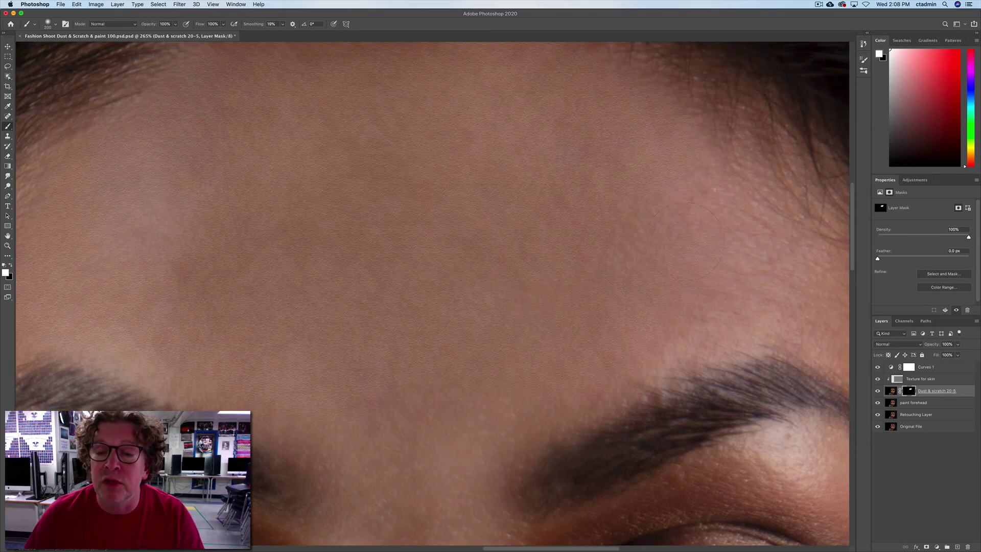
{"action": "left_click_drag", "start_coordinate": [749, 301], "coordinate": [529, 341]}
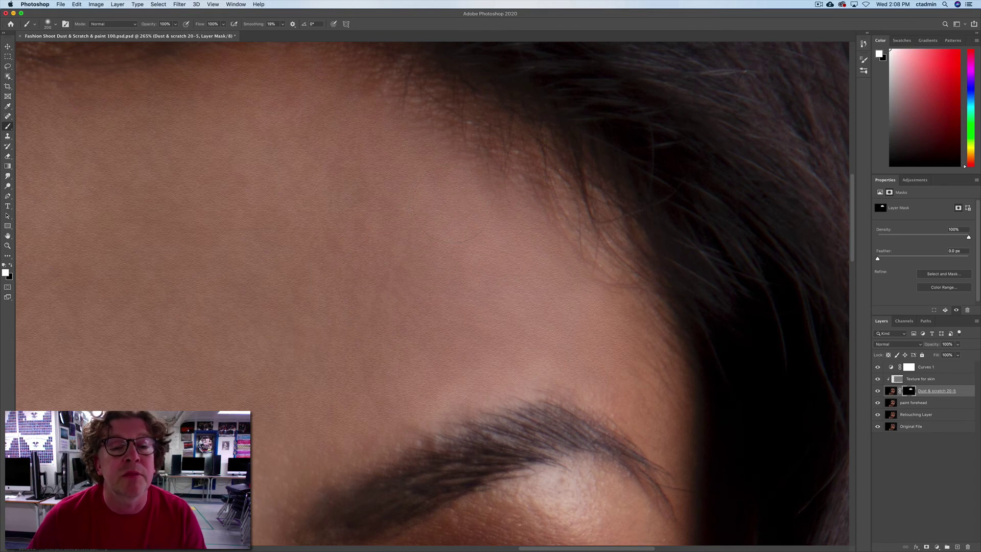
{"action": "left_click_drag", "start_coordinate": [370, 292], "coordinate": [493, 232]}
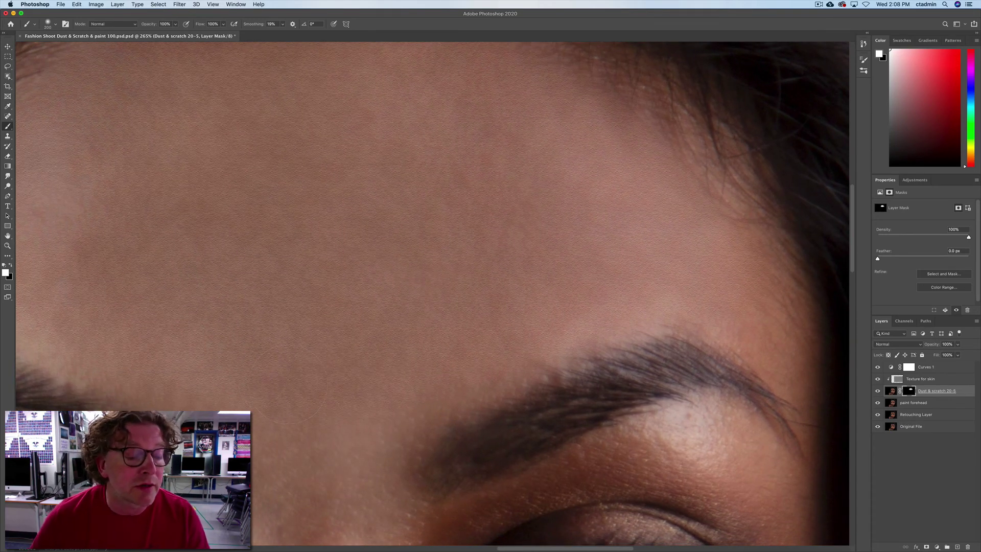
{"action": "left_click_drag", "start_coordinate": [288, 388], "coordinate": [414, 267]}
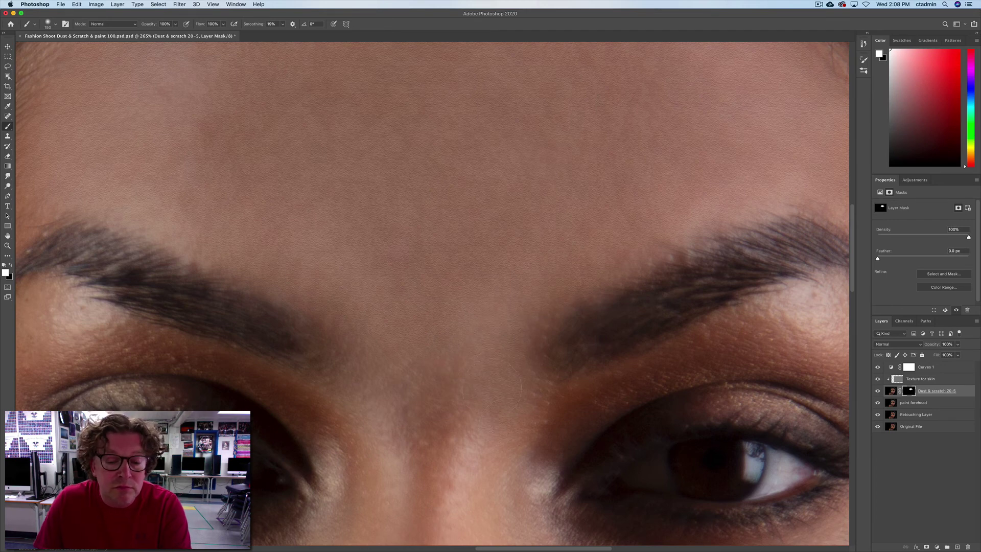
{"action": "scroll", "coordinate": [505, 432], "scroll_direction": "down", "scroll_amount": 3}
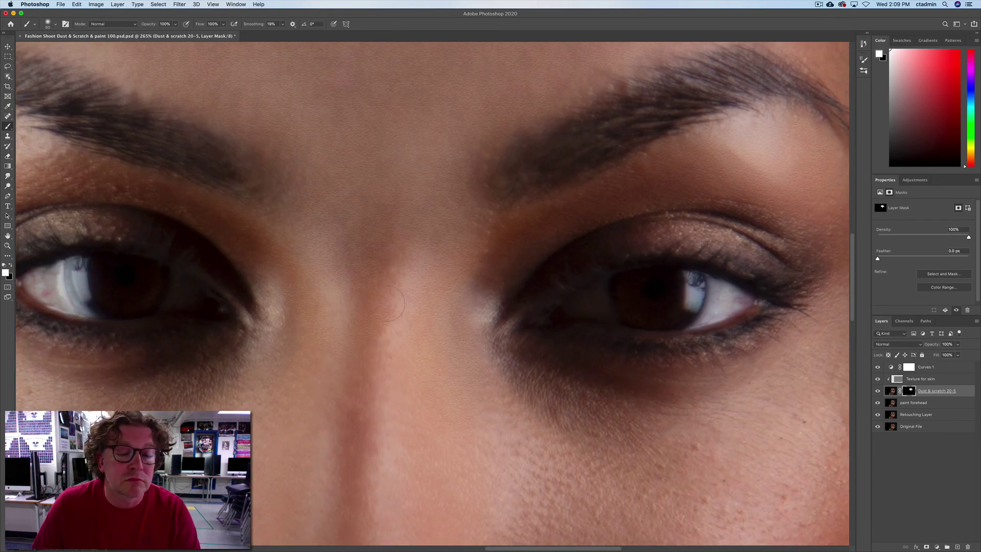
{"action": "scroll", "coordinate": [403, 302], "scroll_direction": "down", "scroll_amount": 2}
{"action": "scroll", "coordinate": [404, 302], "scroll_direction": "right", "scroll_amount": 2}
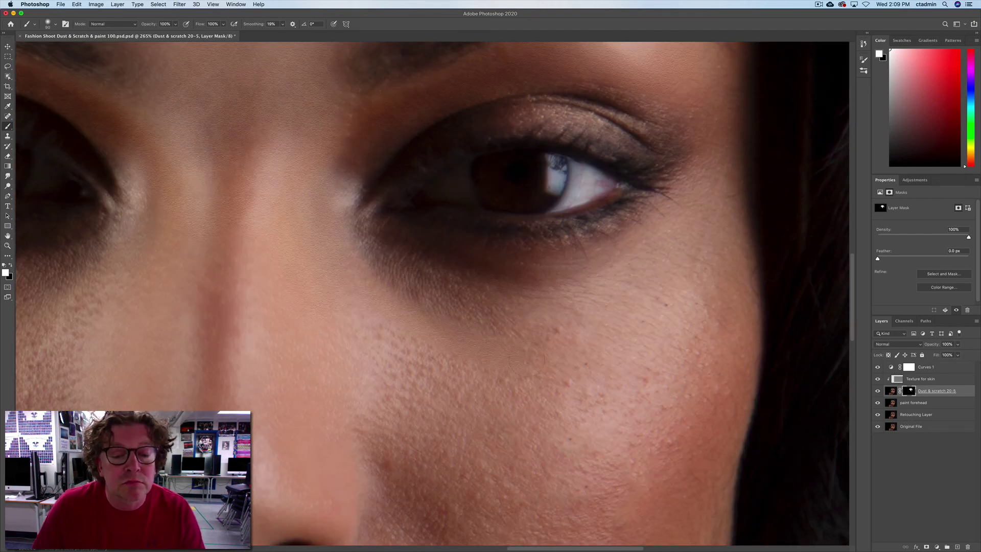
{"action": "scroll", "coordinate": [584, 356], "scroll_direction": "up", "scroll_amount": 2}
{"action": "scroll", "coordinate": [584, 356], "scroll_direction": "right", "scroll_amount": 2}
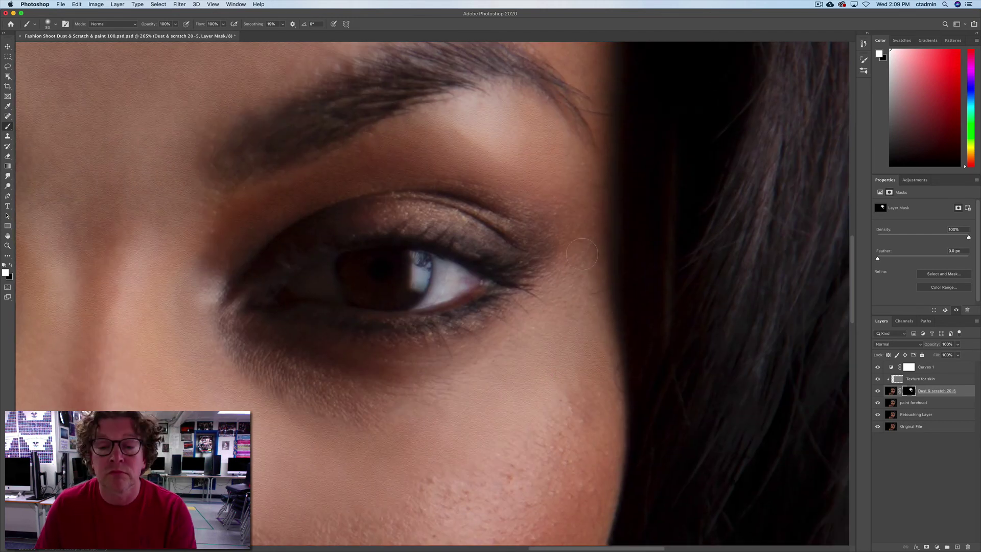
{"action": "scroll", "coordinate": [582, 254], "scroll_direction": "up", "scroll_amount": 2}
{"action": "scroll", "coordinate": [582, 254], "scroll_direction": "right", "scroll_amount": 2}
{"action": "scroll", "coordinate": [516, 393], "scroll_direction": "down", "scroll_amount": 4}
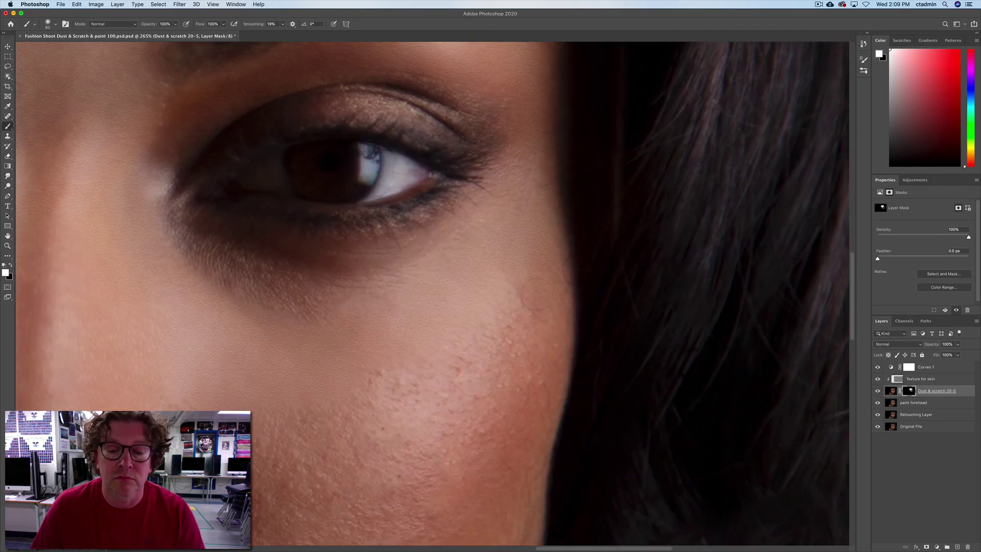
{"action": "scroll", "coordinate": [511, 419], "scroll_direction": "down", "scroll_amount": 3}
{"action": "scroll", "coordinate": [511, 418], "scroll_direction": "left", "scroll_amount": 2}
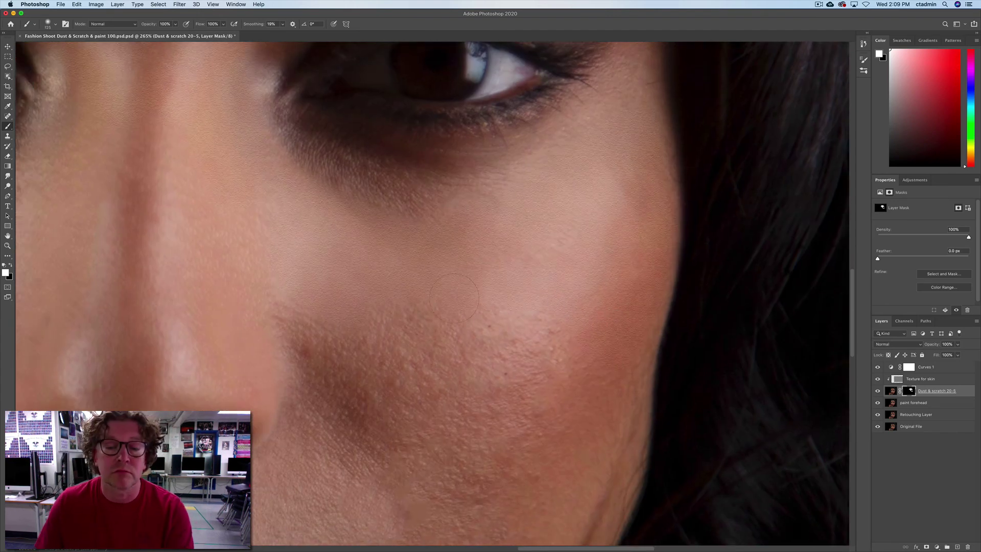
Enlarge the brush to 125 and paint white over the left cheek and nose
{"action": "key", "text": "bracketright"}
{"action": "key", "text": "bracketright"}
{"action": "key", "text": "bracketright"}
{"action": "scroll", "coordinate": [415, 311], "scroll_direction": "down", "scroll_amount": 5}
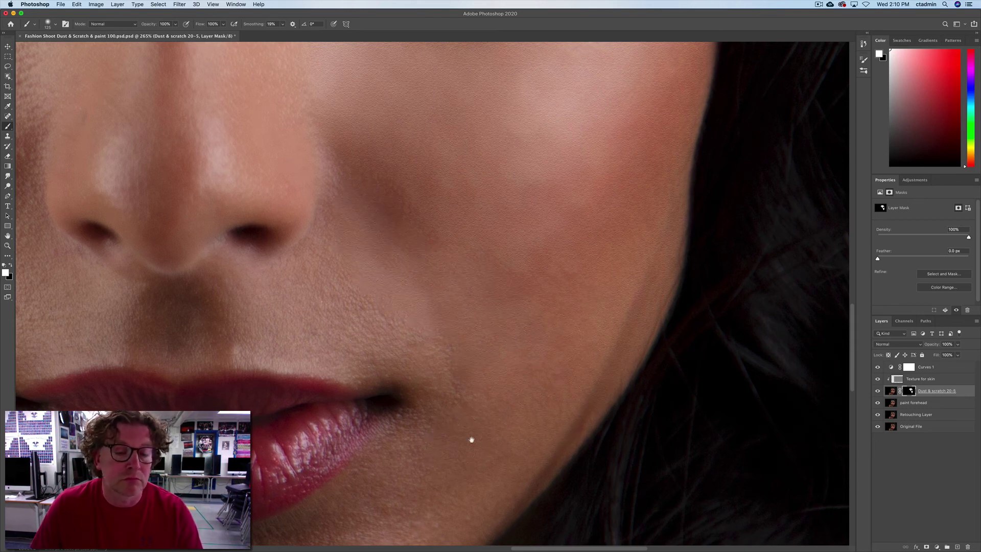
{"action": "scroll", "coordinate": [471, 437], "scroll_direction": "down", "scroll_amount": 4}
{"action": "scroll", "coordinate": [471, 438], "scroll_direction": "left", "scroll_amount": 3}
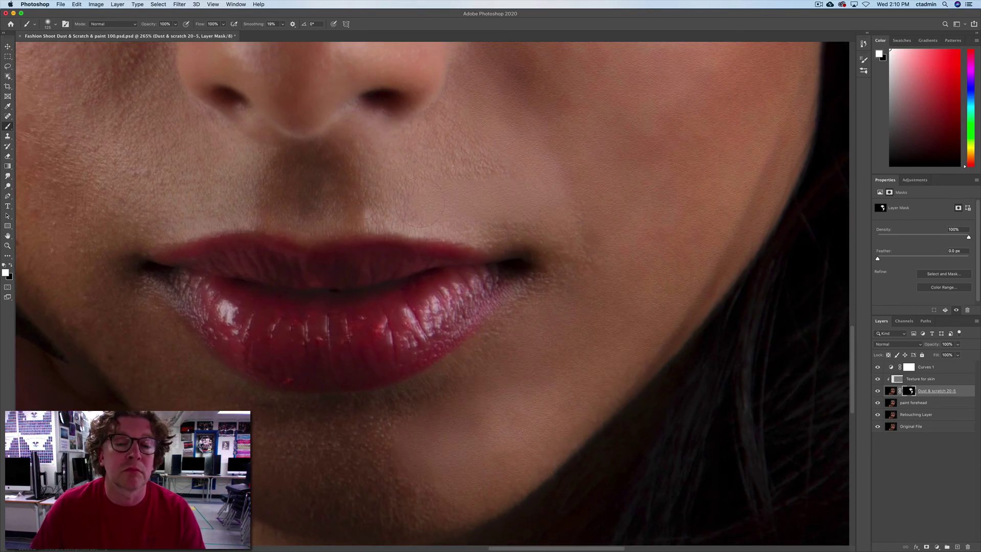
{"action": "scroll", "coordinate": [509, 184], "scroll_direction": "left", "scroll_amount": 6}
{"action": "scroll", "coordinate": [510, 184], "scroll_direction": "down", "scroll_amount": 1}
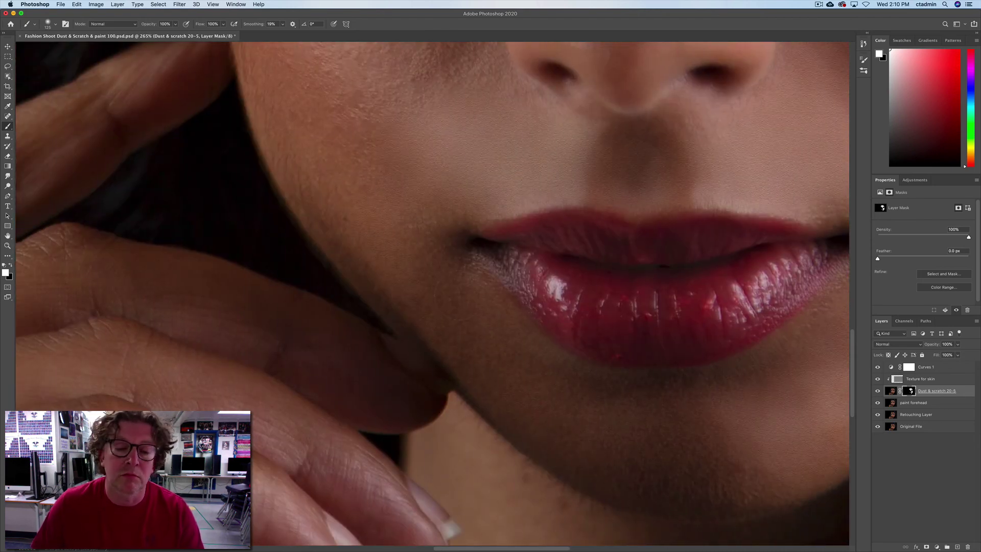
{"action": "scroll", "coordinate": [344, 159], "scroll_direction": "up", "scroll_amount": 4}
{"action": "scroll", "coordinate": [344, 160], "scroll_direction": "left", "scroll_amount": 2}
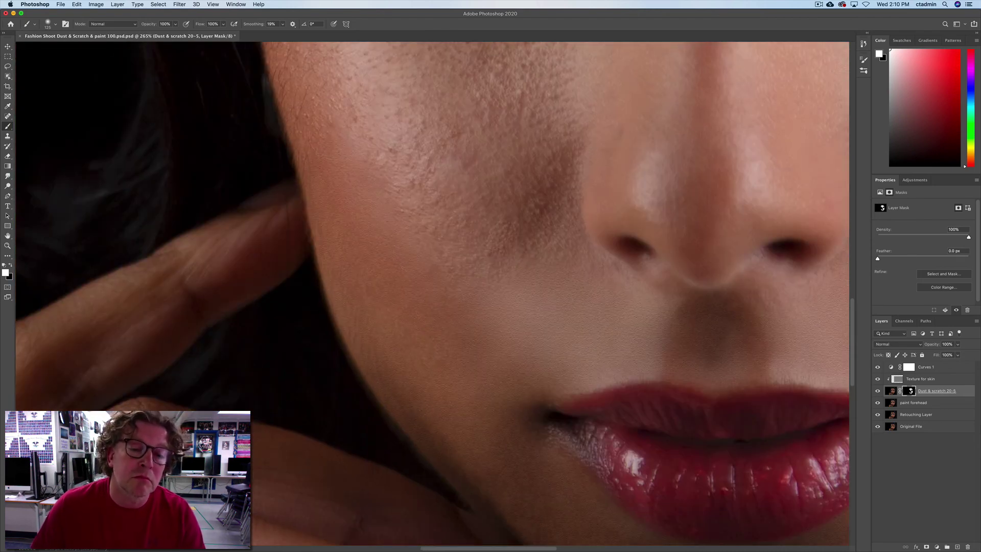
{"action": "scroll", "coordinate": [638, 180], "scroll_direction": "up", "scroll_amount": 4}
{"action": "scroll", "coordinate": [638, 179], "scroll_direction": "right", "scroll_amount": 3}
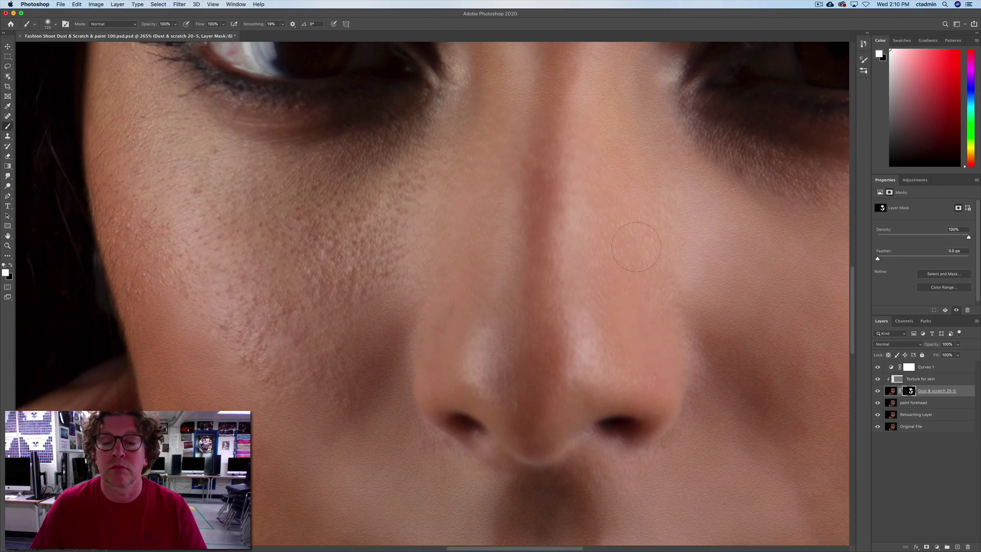
{"action": "key", "text": "x"}
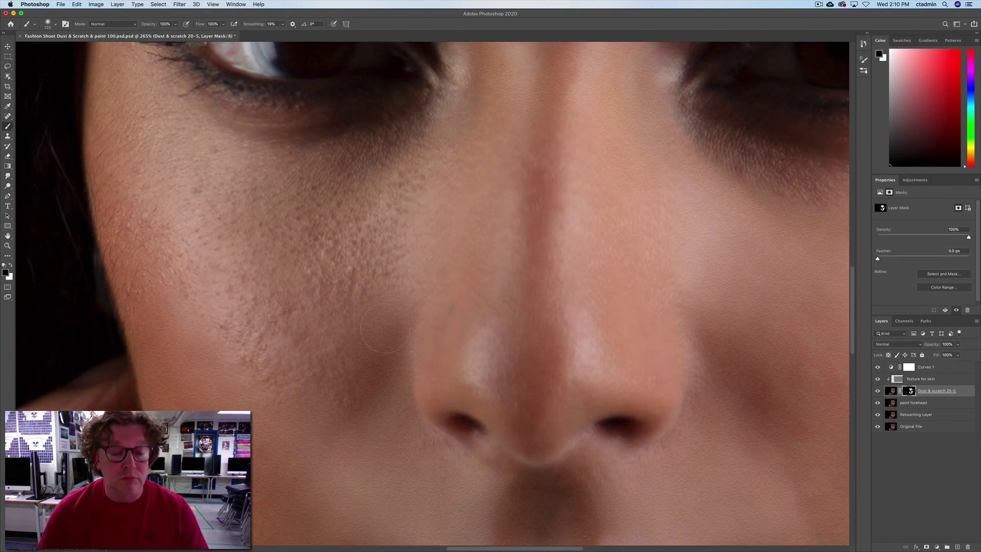
{"action": "key", "text": "x"}
{"action": "left_click_drag", "start_coordinate": [283, 209], "coordinate": [367, 297]}
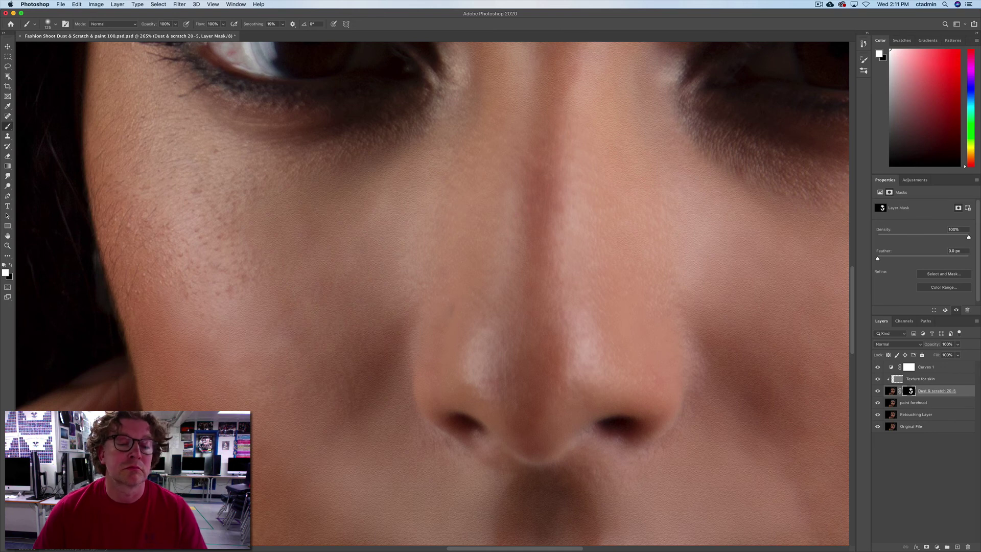
{"action": "scroll", "coordinate": [339, 401], "scroll_direction": "up", "scroll_amount": 5}
{"action": "scroll", "coordinate": [340, 401], "scroll_direction": "left", "scroll_amount": 5}
{"action": "scroll", "coordinate": [465, 425], "scroll_direction": "up", "scroll_amount": 5}
{"action": "scroll", "coordinate": [465, 426], "scroll_direction": "left", "scroll_amount": 4}
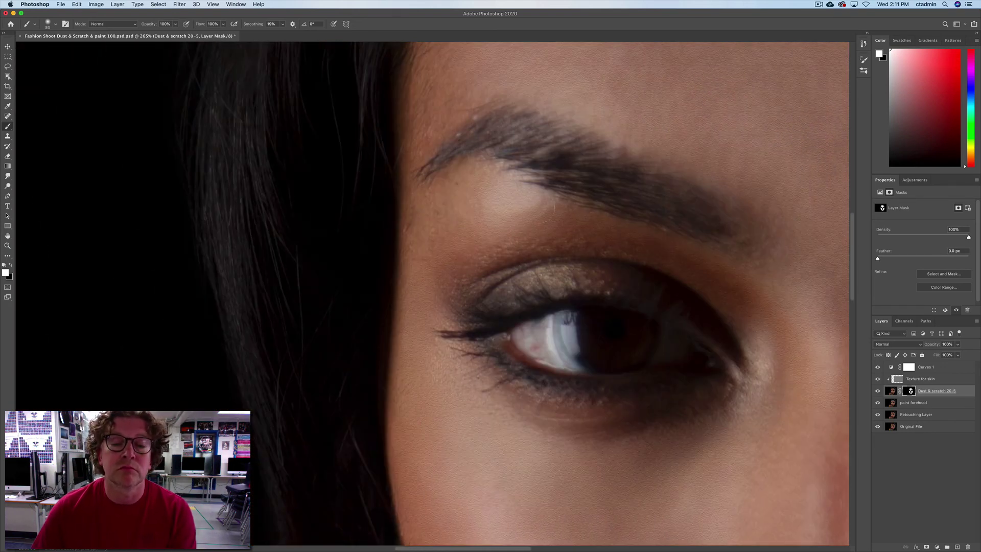
{"action": "scroll", "coordinate": [452, 173], "scroll_direction": "up", "scroll_amount": 5}
{"action": "scroll", "coordinate": [452, 279], "scroll_direction": "up", "scroll_amount": 4}
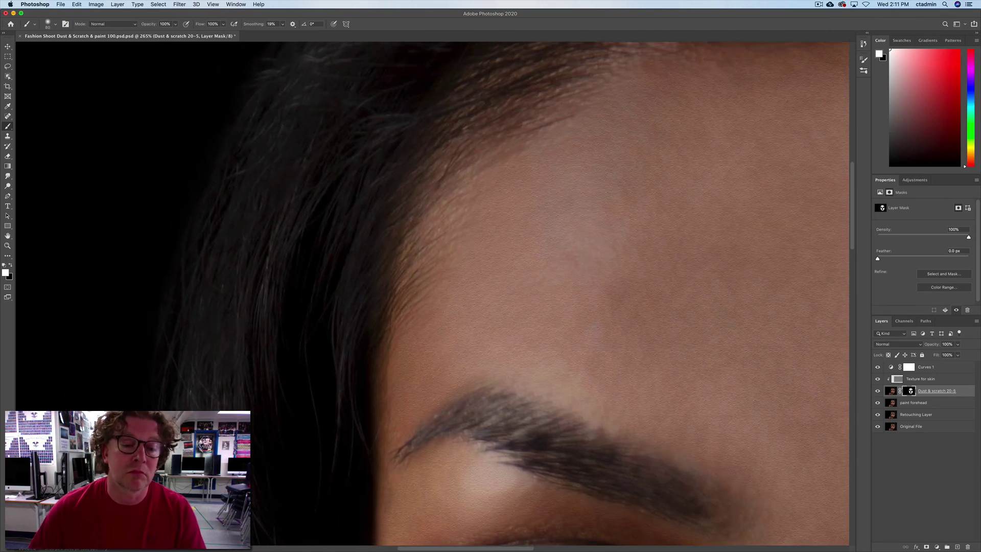
{"action": "scroll", "coordinate": [452, 279], "scroll_direction": "up", "scroll_amount": 5}
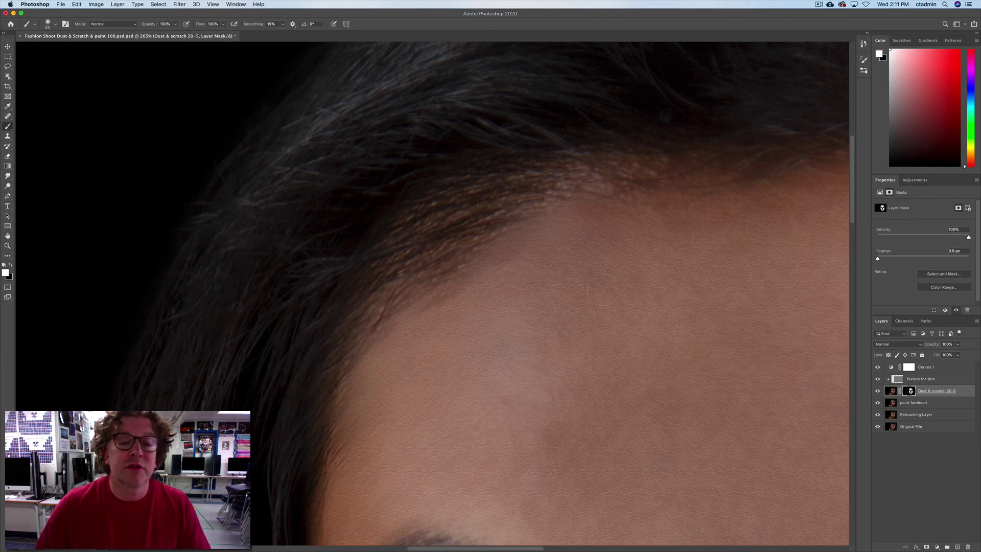
Set the brush opacity to 30% after dismissing an invalid-entry warning
{"action": "left_click", "coordinate": [167, 24]}
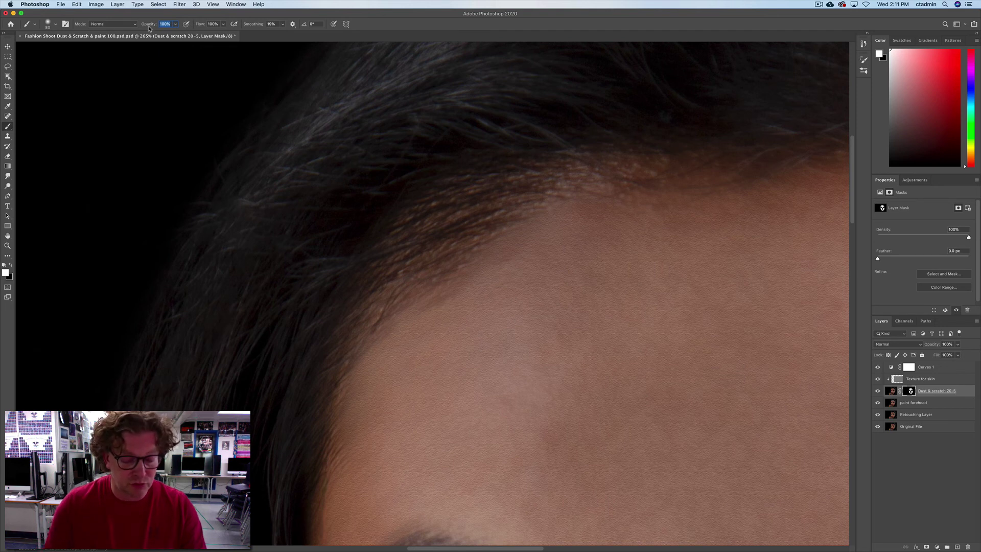
{"action": "type", "text": ".5"}
{"action": "key", "text": "Return"}
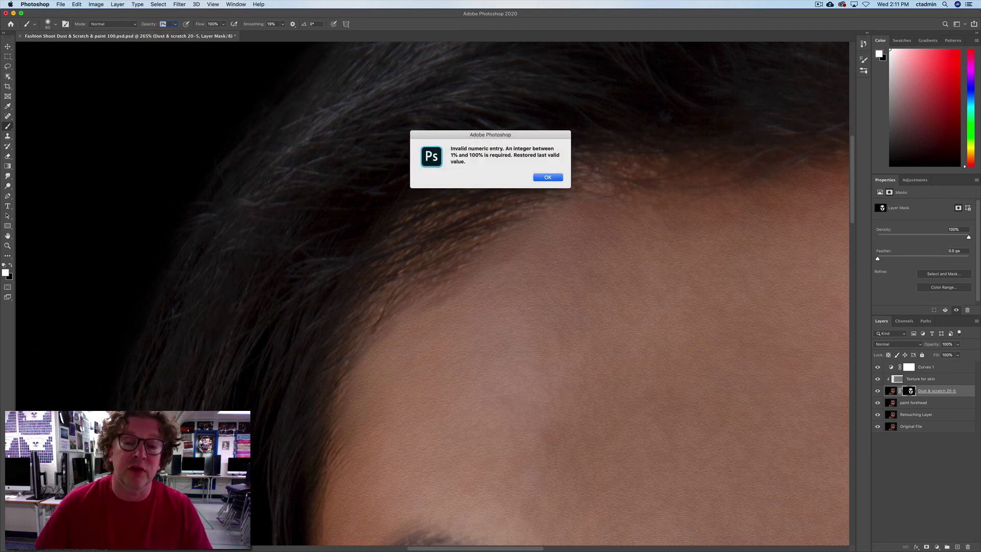
{"action": "left_click", "coordinate": [547, 177]}
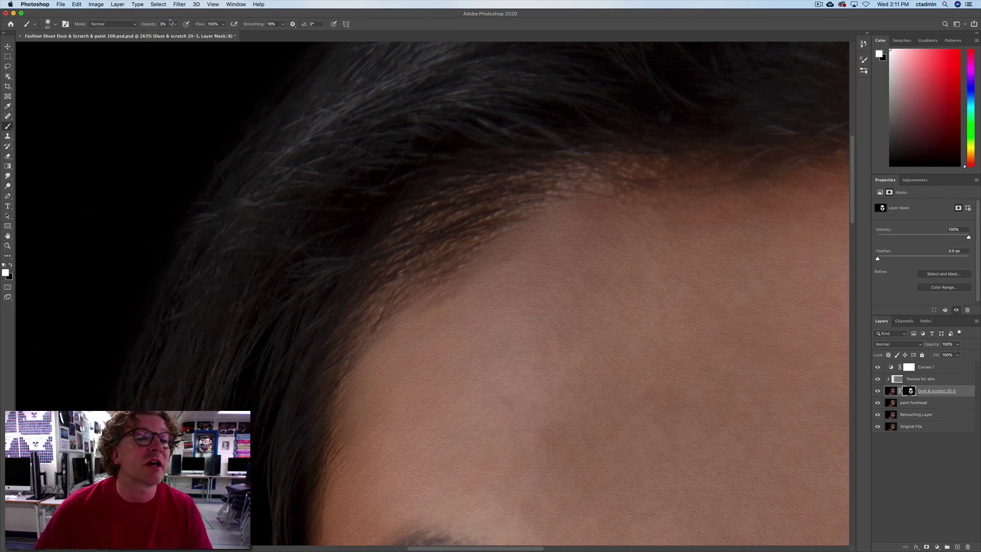
{"action": "left_click", "coordinate": [169, 24]}
{"action": "type", "text": "30"}
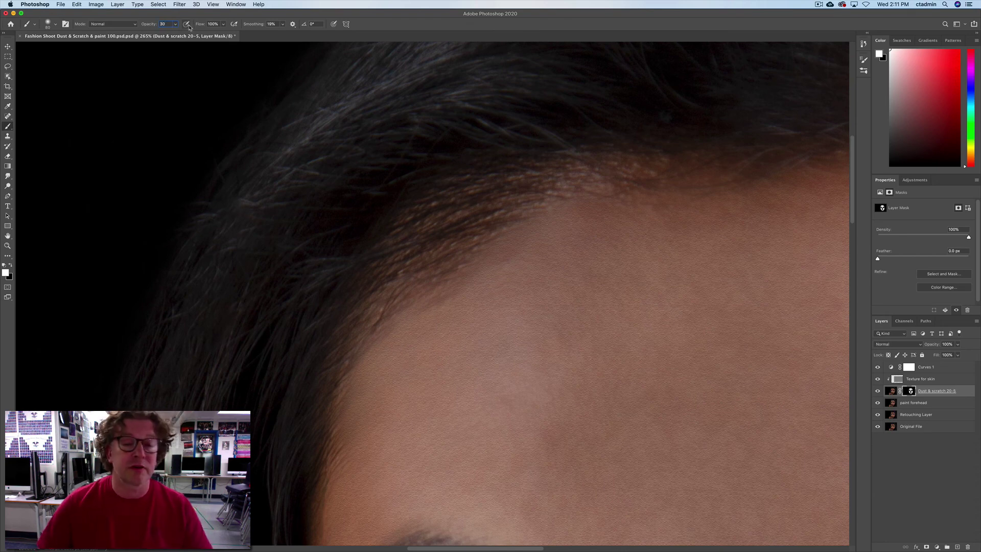
{"action": "key", "text": "Return"}
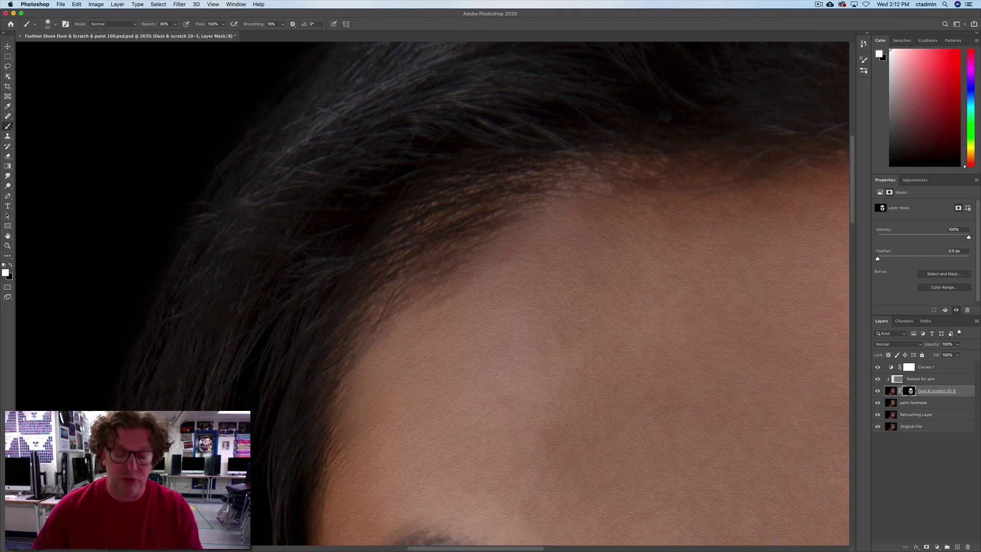
Pan across the forehead, right temple, cheek, nose and lips to inspect the smoothing
{"action": "mouse_move", "coordinate": [506, 199]}
{"action": "left_mouse_down"}
{"action": "mouse_move", "coordinate": [305, 333]}
{"action": "mouse_move", "coordinate": [207, 300]}
{"action": "mouse_move", "coordinate": [209, 265]}
{"action": "left_mouse_up"}
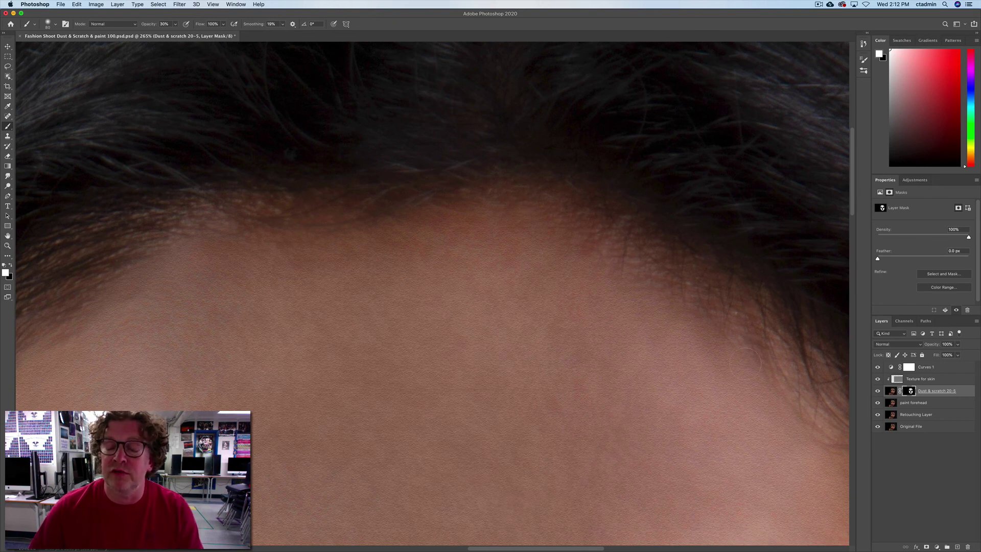
{"action": "left_click_drag", "start_coordinate": [750, 319], "coordinate": [419, 261]}
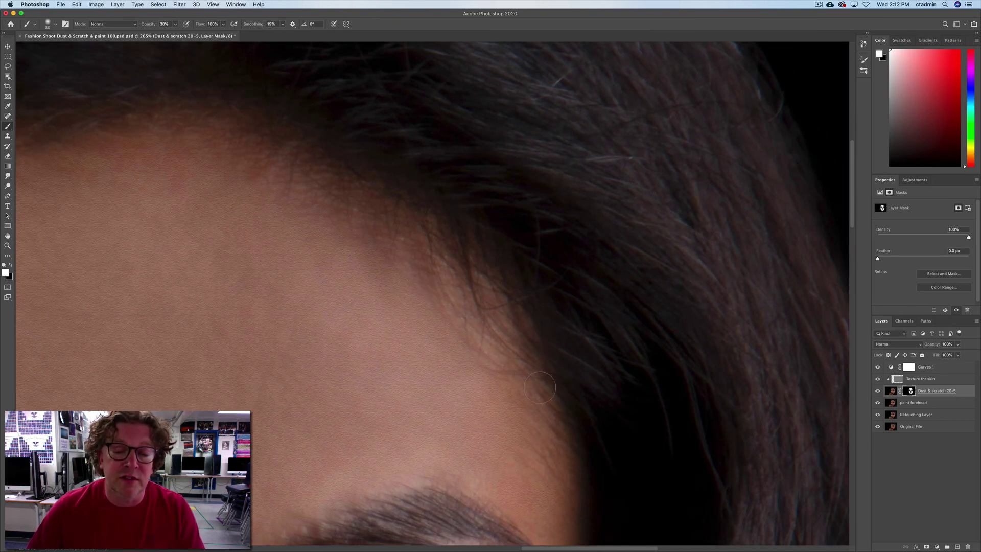
{"action": "scroll", "coordinate": [509, 426], "scroll_direction": "down", "scroll_amount": 10}
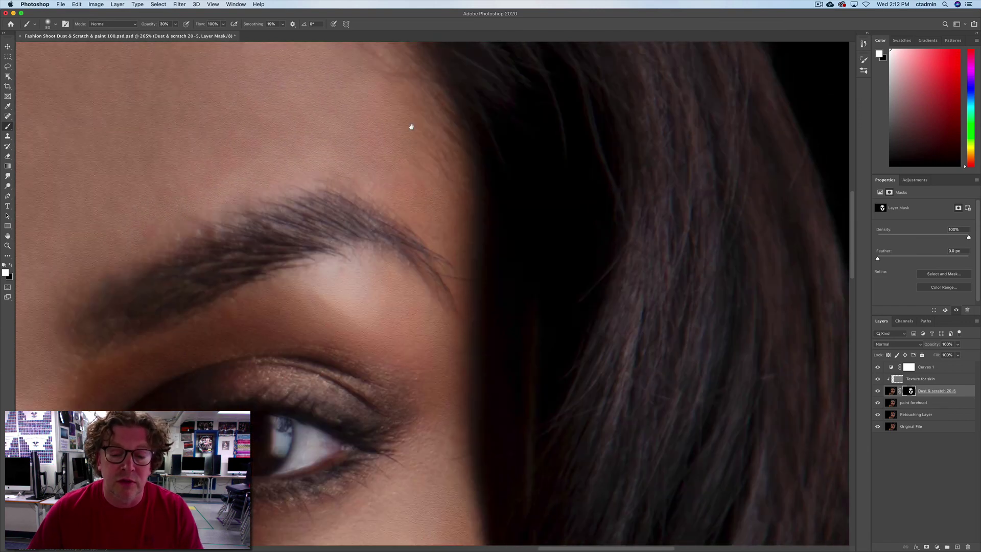
{"action": "left_click_drag", "start_coordinate": [454, 209], "coordinate": [467, 208]}
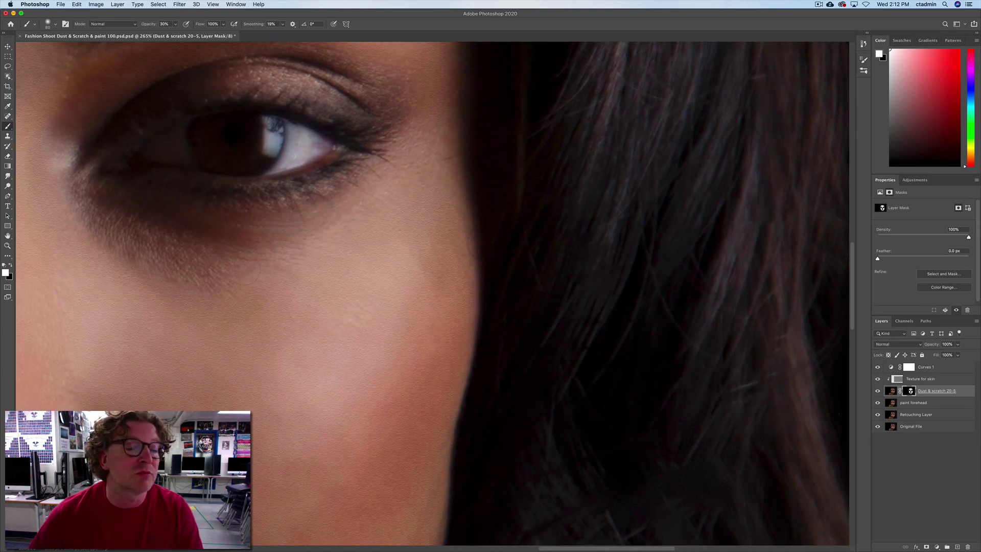
{"action": "mouse_move", "coordinate": [361, 353]}
{"action": "left_mouse_down"}
{"action": "mouse_move", "coordinate": [427, 234]}
{"action": "mouse_move", "coordinate": [454, 216]}
{"action": "left_mouse_up"}
{"action": "mouse_move", "coordinate": [423, 444]}
{"action": "left_mouse_down"}
{"action": "mouse_move", "coordinate": [448, 228]}
{"action": "mouse_move", "coordinate": [530, 145]}
{"action": "left_mouse_up"}
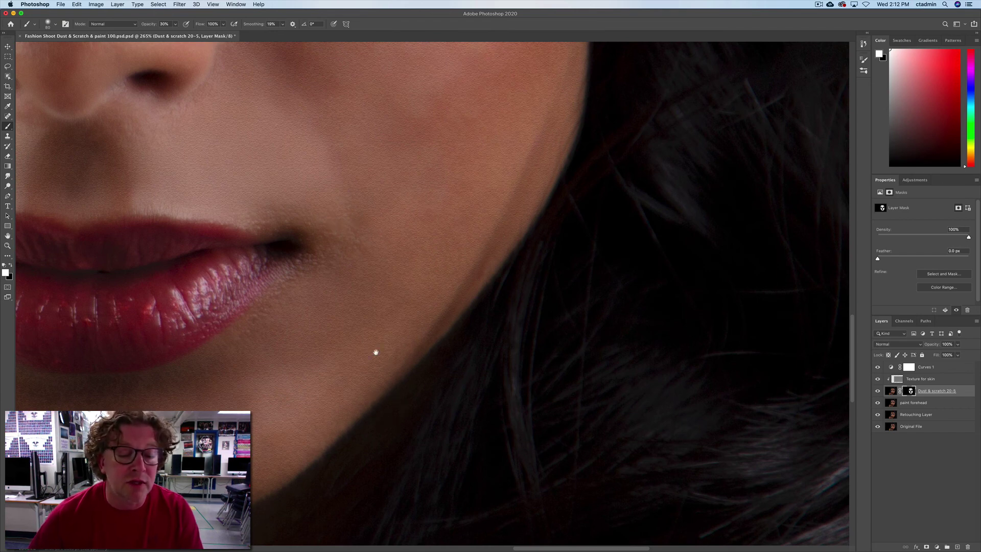
{"action": "left_click_drag", "start_coordinate": [375, 357], "coordinate": [501, 260]}
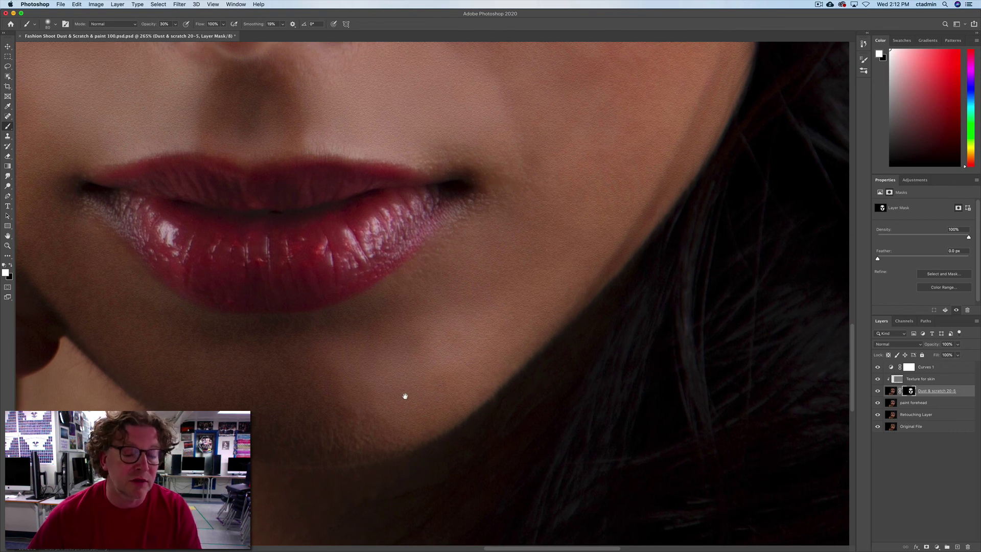
Pan over the chin, nose, eye, eyebrow and forehead, then fit the whole portrait on screen
{"action": "left_click_drag", "start_coordinate": [403, 397], "coordinate": [560, 317]}
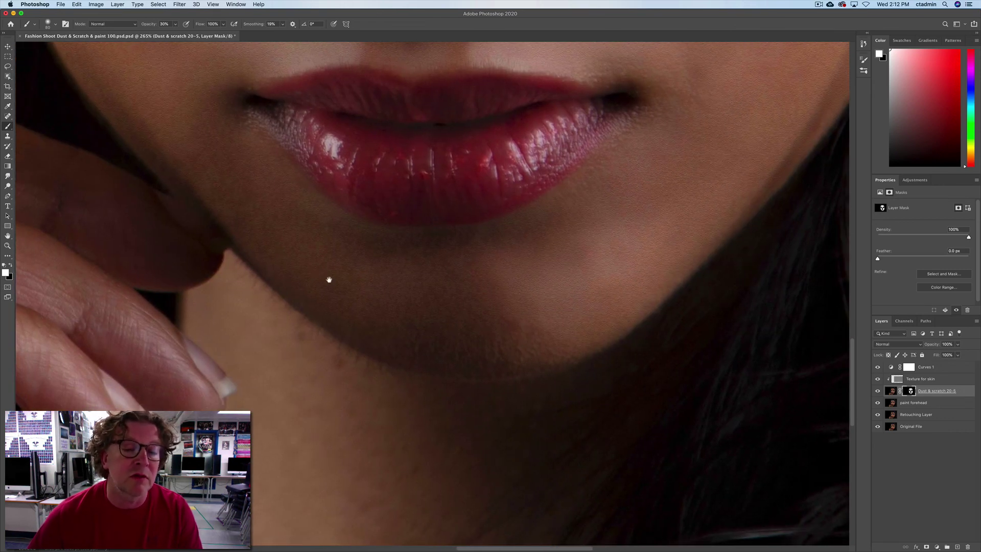
{"action": "left_click_drag", "start_coordinate": [328, 278], "coordinate": [545, 399]}
{"action": "left_click_drag", "start_coordinate": [398, 254], "coordinate": [418, 369]}
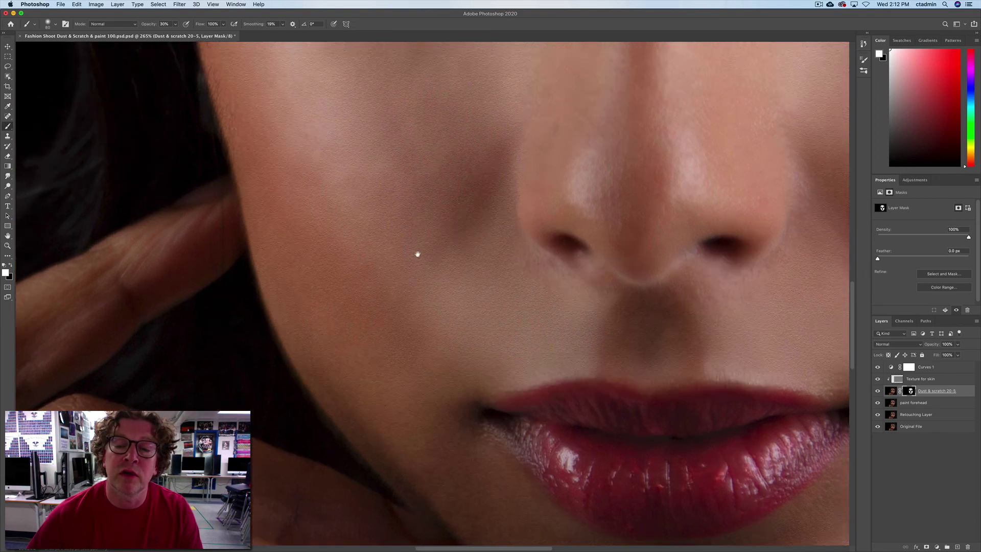
{"action": "left_click_drag", "start_coordinate": [415, 254], "coordinate": [492, 407]}
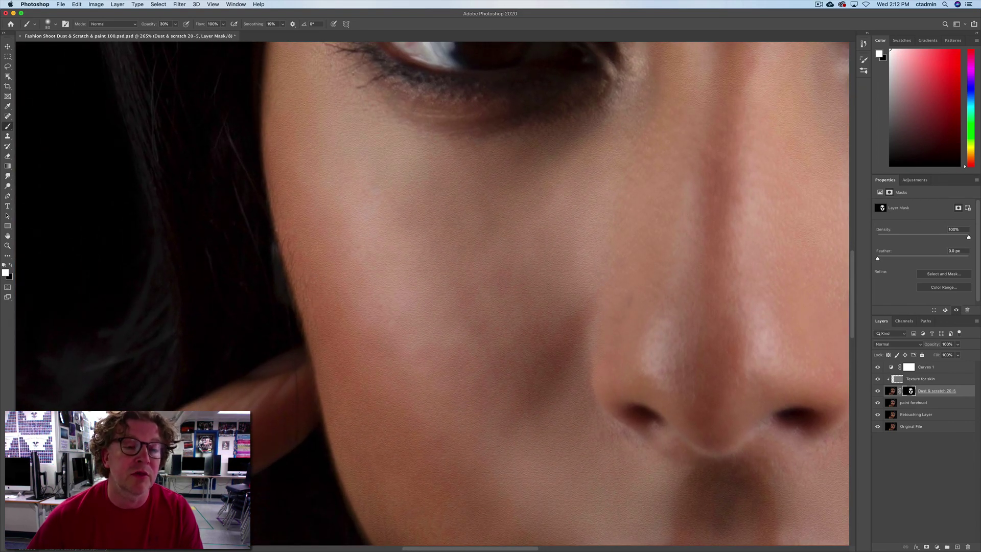
{"action": "left_click_drag", "start_coordinate": [336, 174], "coordinate": [363, 405]}
{"action": "left_click_drag", "start_coordinate": [377, 149], "coordinate": [355, 343]}
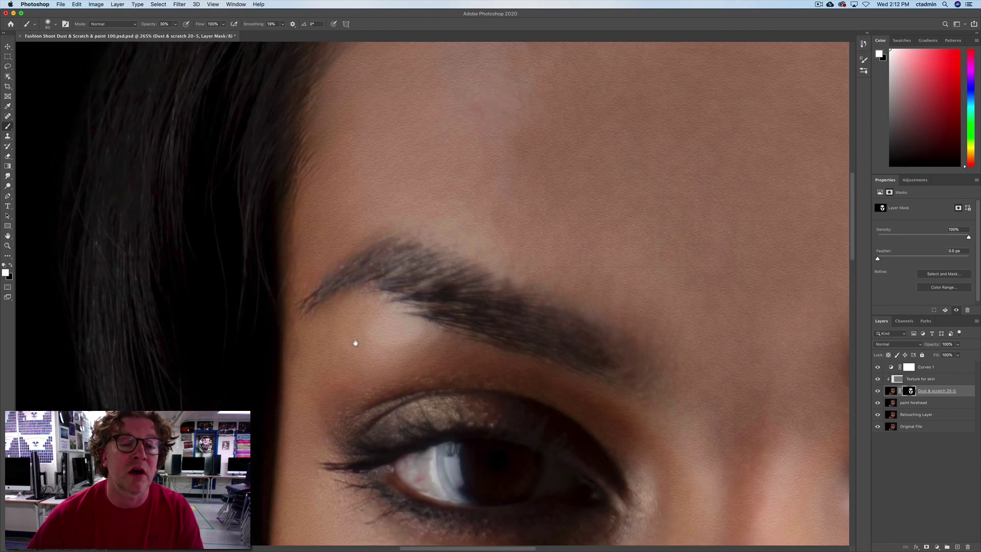
{"action": "left_click_drag", "start_coordinate": [407, 121], "coordinate": [346, 232]}
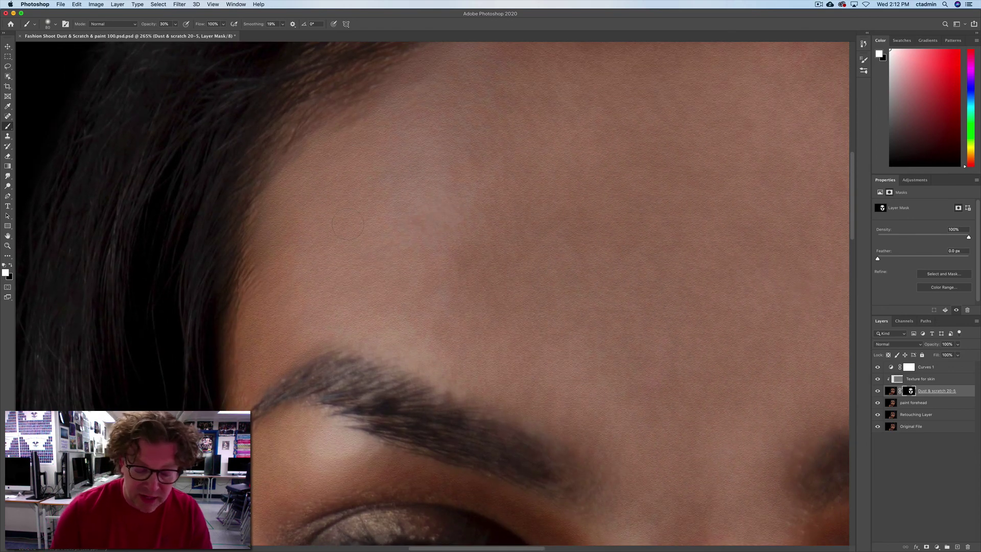
{"action": "key", "text": "super+0"}
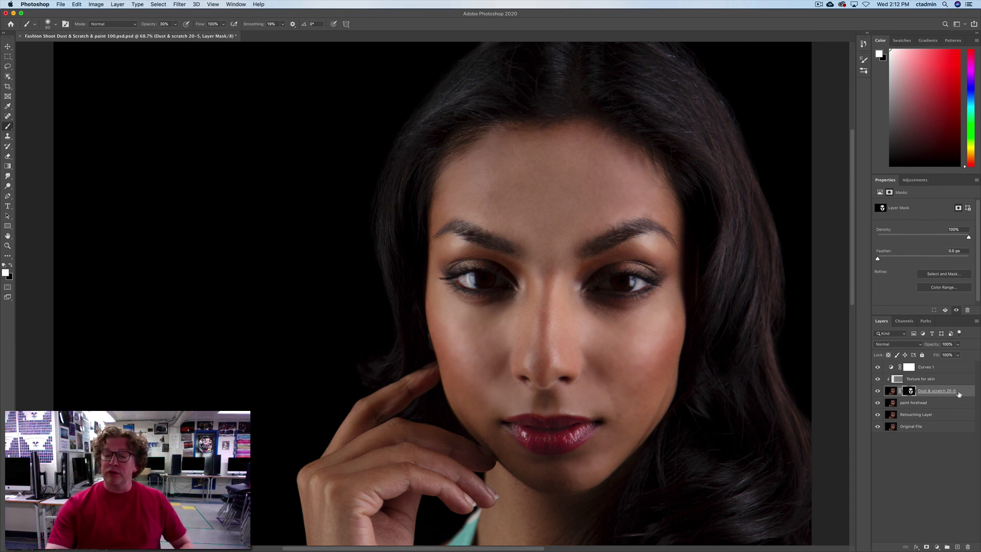
Set the Dust & scratch 20-5 layer pixels to 62% opacity, then open the Fashion Shoot 90 and 80 versions
{"action": "key", "text": "super+2"}
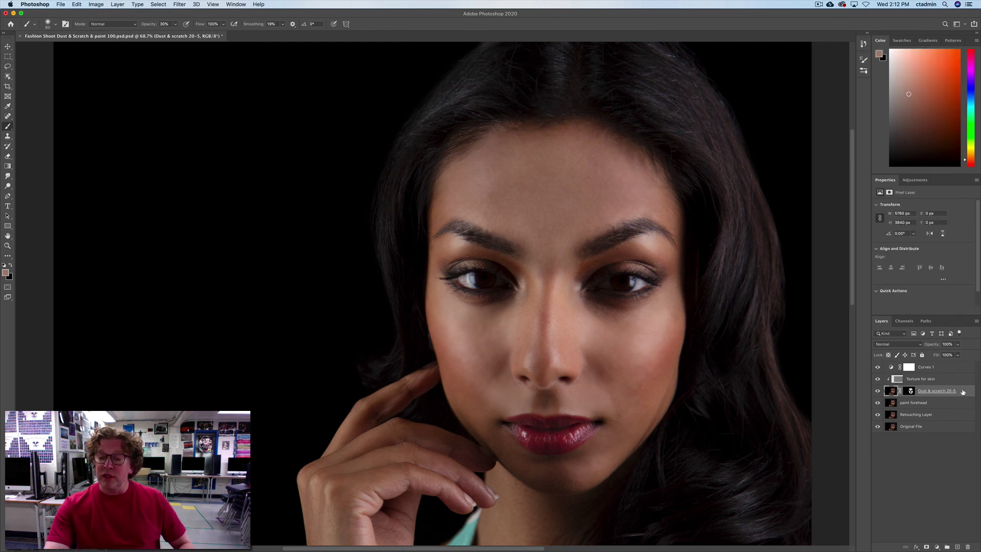
{"action": "left_click", "coordinate": [958, 344]}
{"action": "mouse_move", "coordinate": [957, 355]}
{"action": "left_mouse_down"}
{"action": "mouse_move", "coordinate": [930, 357]}
{"action": "mouse_move", "coordinate": [944, 356]}
{"action": "left_mouse_up"}
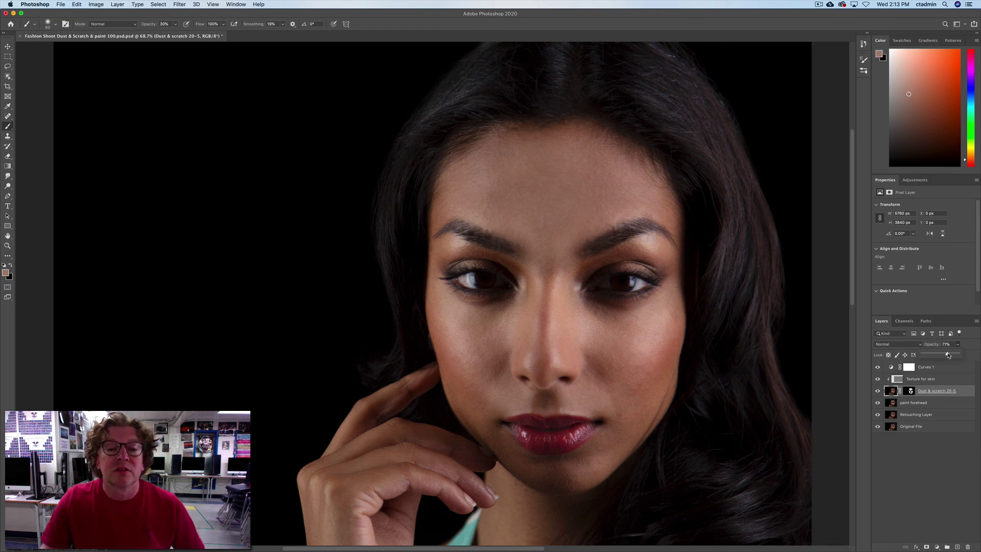
{"action": "left_click_drag", "start_coordinate": [946, 355], "coordinate": [939, 355]}
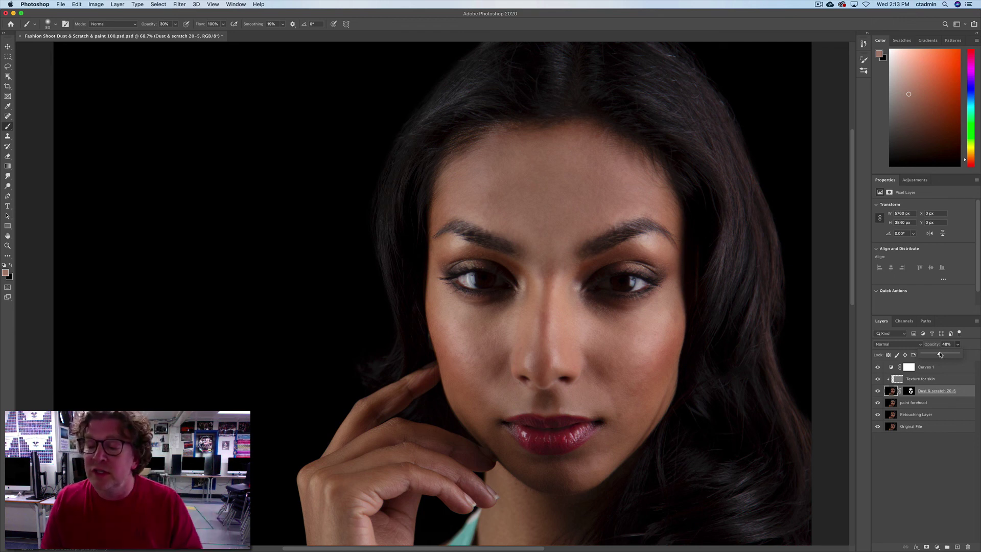
{"action": "left_click_drag", "start_coordinate": [939, 354], "coordinate": [949, 354]}
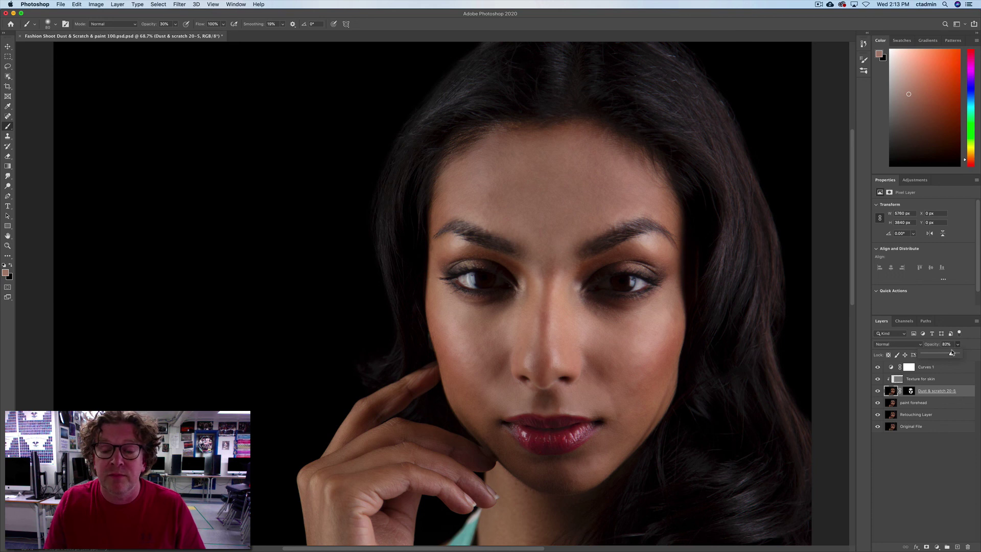
{"action": "left_click_drag", "start_coordinate": [953, 352], "coordinate": [949, 353]}
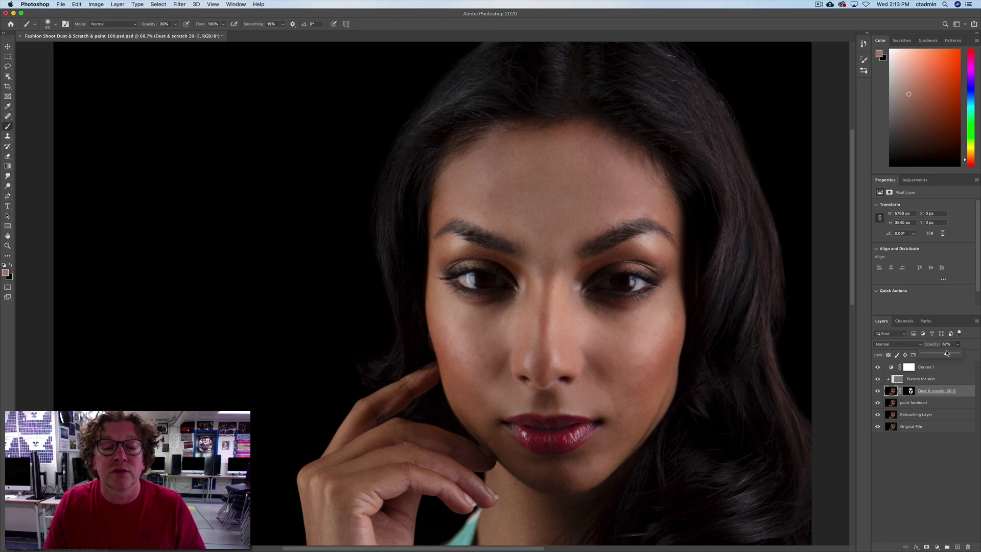
{"action": "mouse_move", "coordinate": [944, 352]}
{"action": "left_mouse_down"}
{"action": "mouse_move", "coordinate": [957, 352]}
{"action": "mouse_move", "coordinate": [947, 353]}
{"action": "left_mouse_up"}
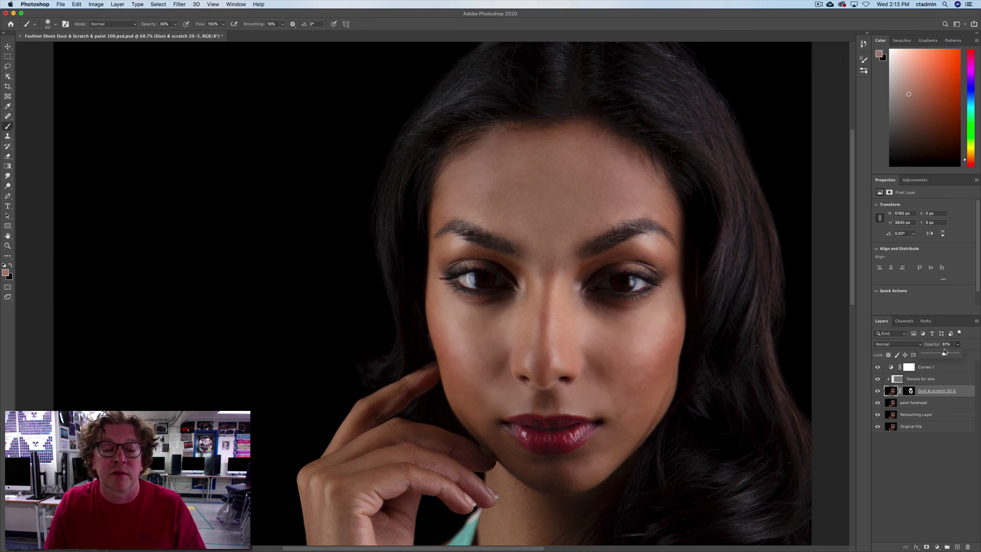
{"action": "left_click_drag", "start_coordinate": [944, 353], "coordinate": [944, 353]}
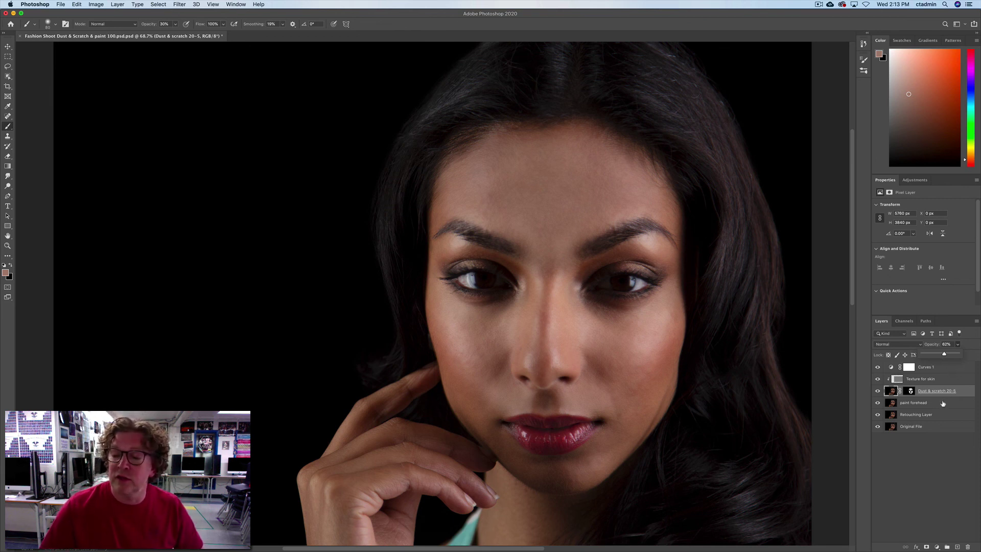
{"action": "left_click", "coordinate": [975, 335]}
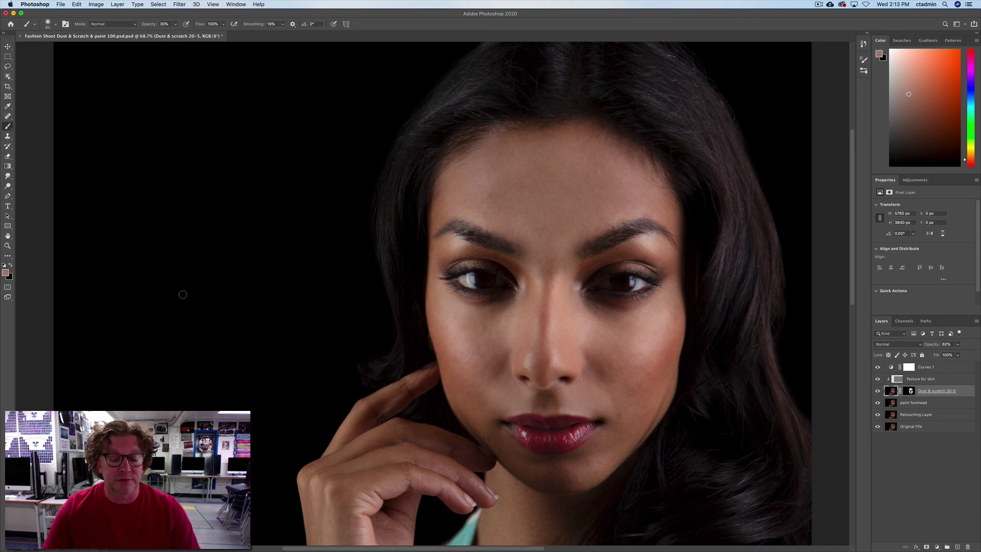
{"action": "left_click", "coordinate": [255, 36]}
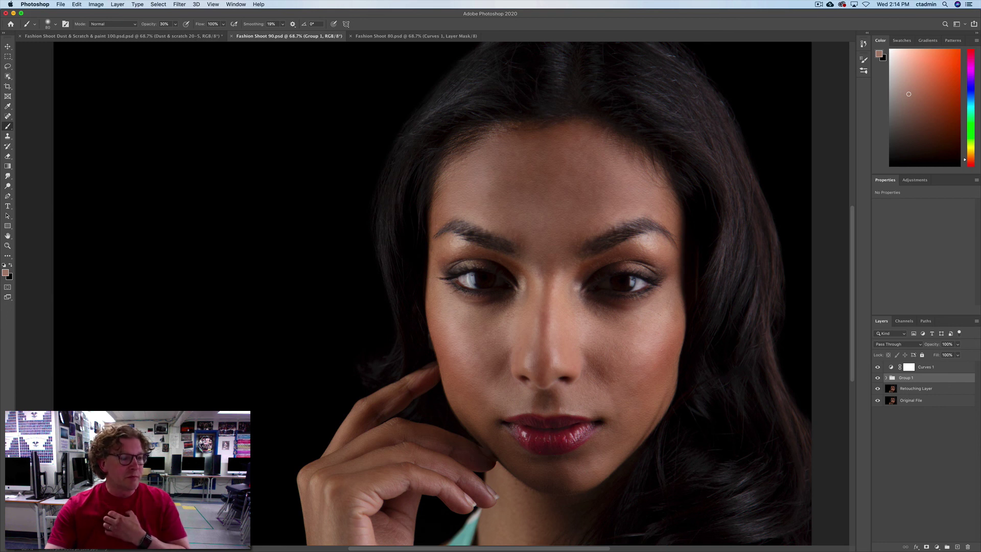
Cycle through the Fashion Shoot 80, Dust & Scratch & paint 100 and Fashion Shoot 90 documents
{"action": "left_click", "coordinate": [368, 36]}
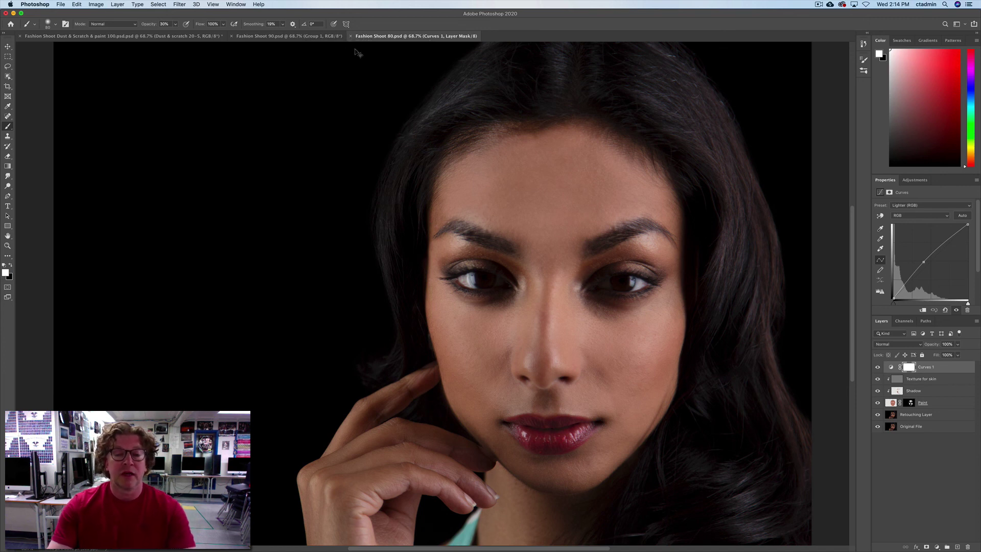
{"action": "key", "text": "ctrl+Tab"}
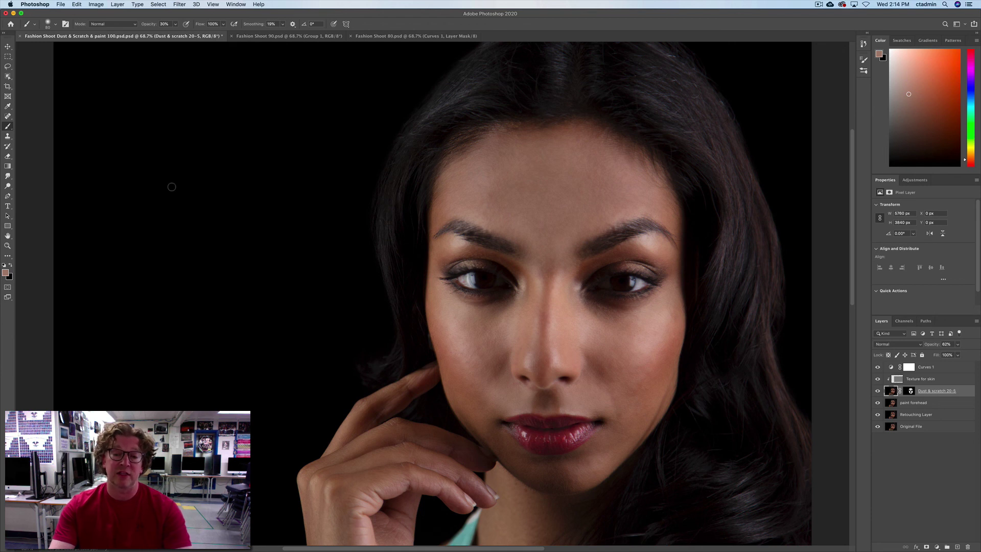
{"action": "key", "text": "ctrl+Tab"}
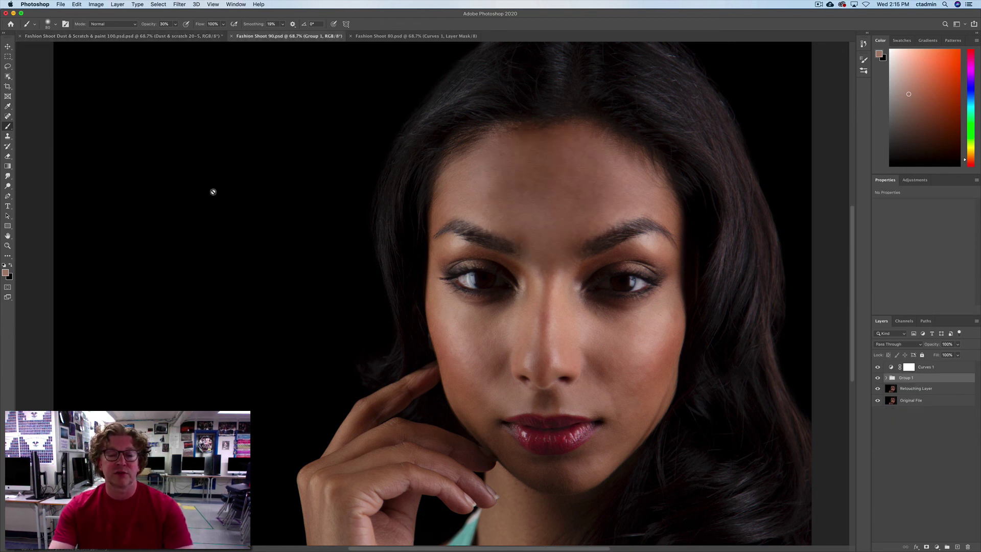
{"action": "key", "text": "ctrl+Tab"}
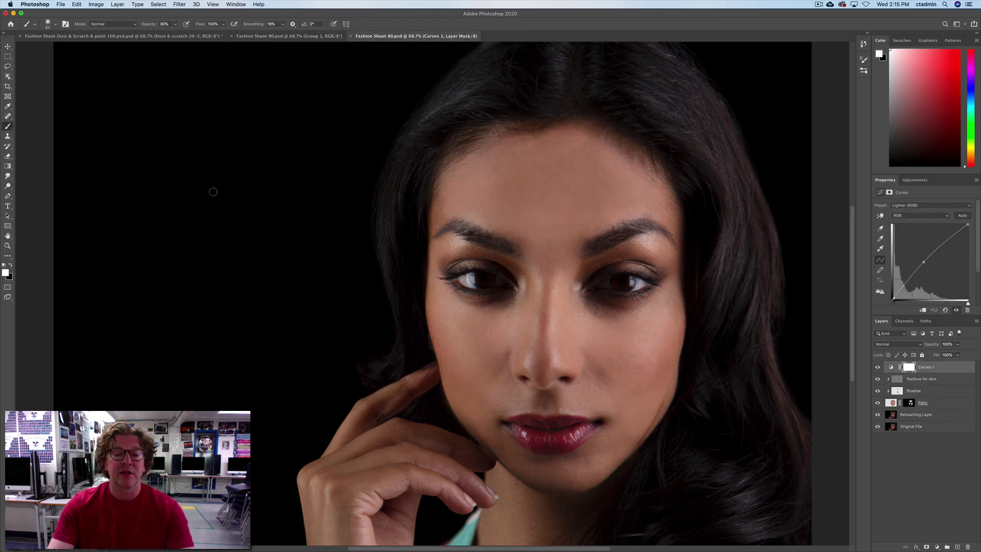
Return to the Dust & Scratch & paint 100 document and solo the Original File layer, then restore all layers
{"action": "key", "text": "ctrl+Tab"}
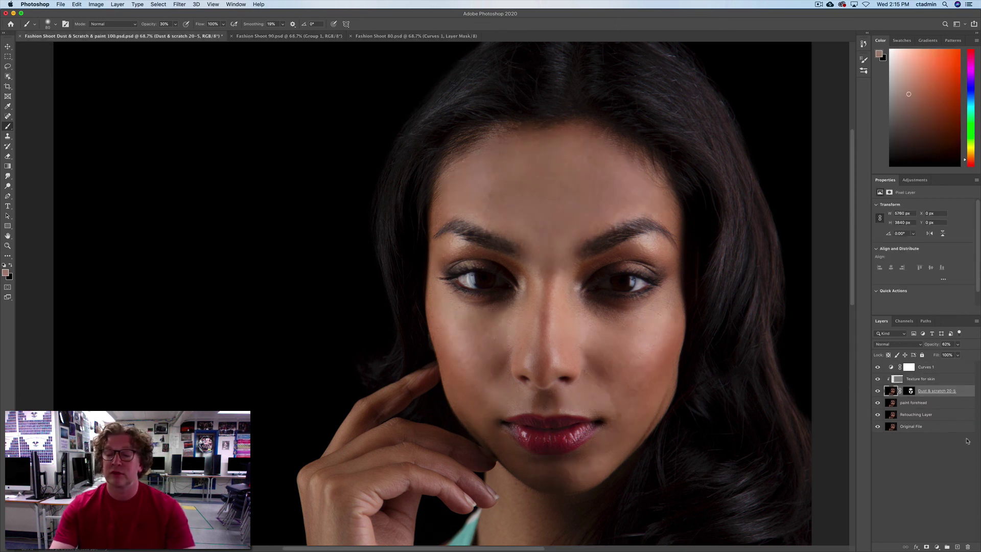
{"action": "left_click", "coordinate": [877, 427], "text": "alt"}
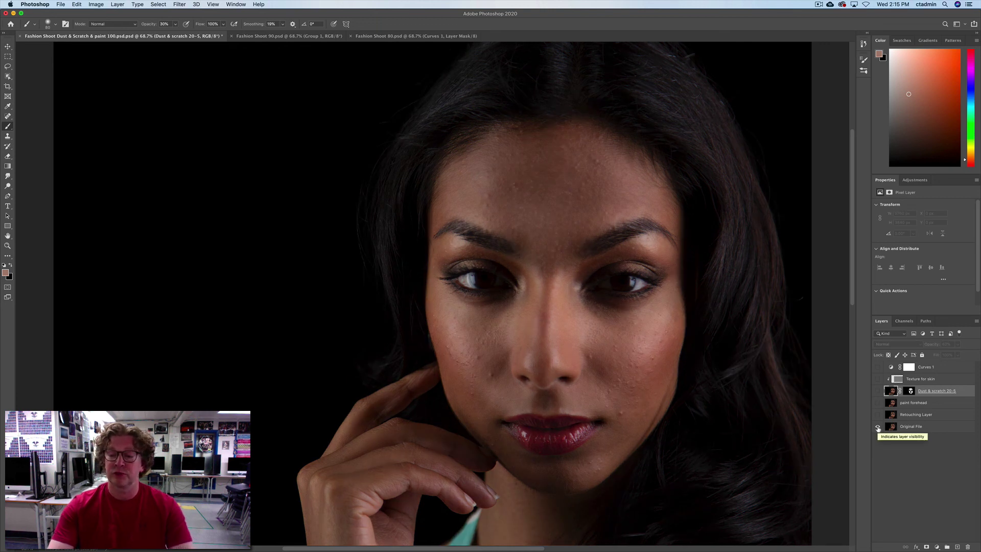
{"action": "left_click", "coordinate": [878, 428], "text": "alt"}
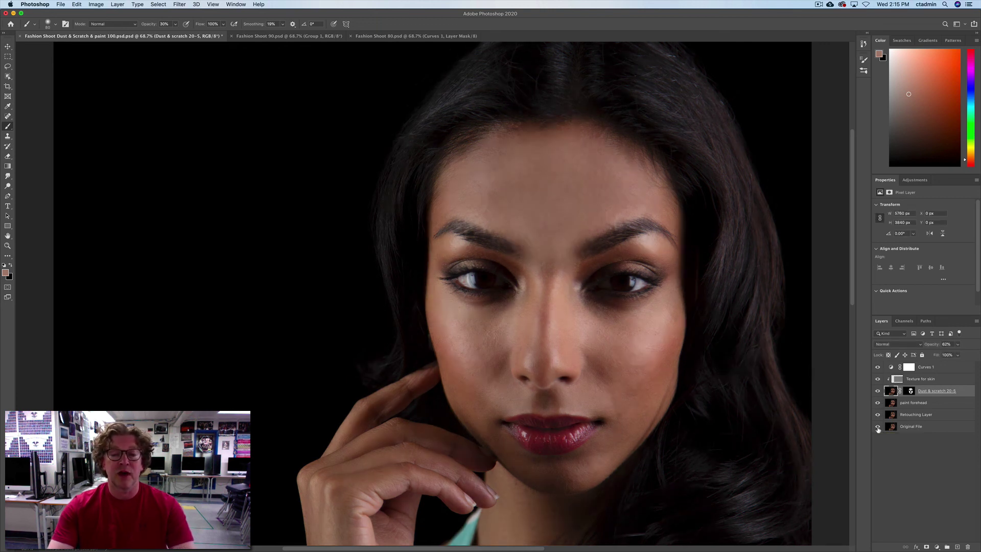